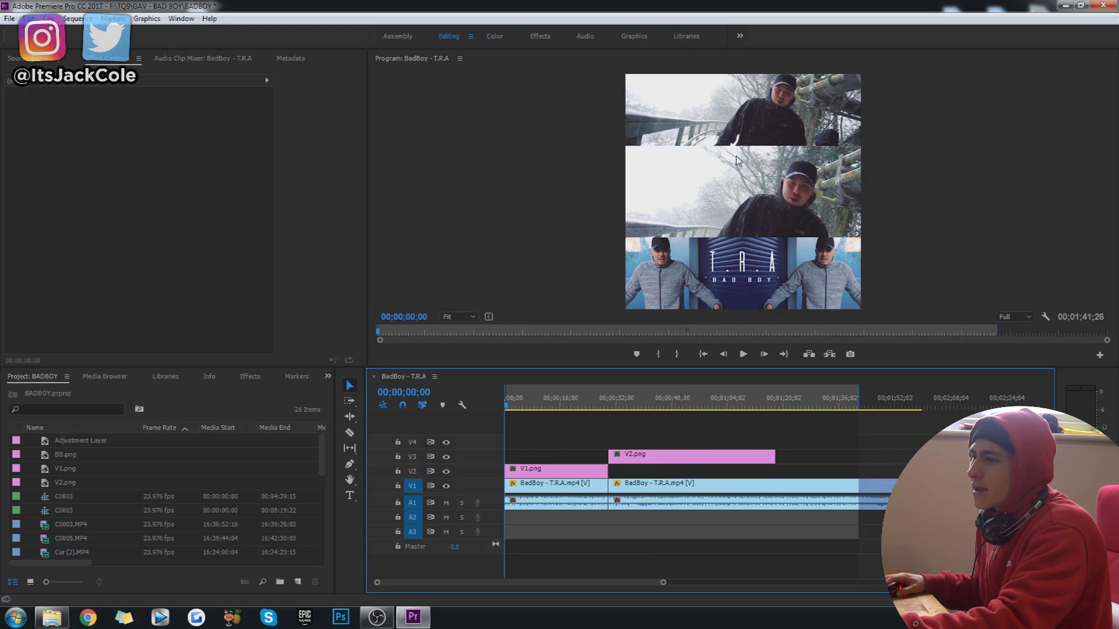
- Play the montage preview, jump to the 31-second section, then restart playback from the beginning
key(space)
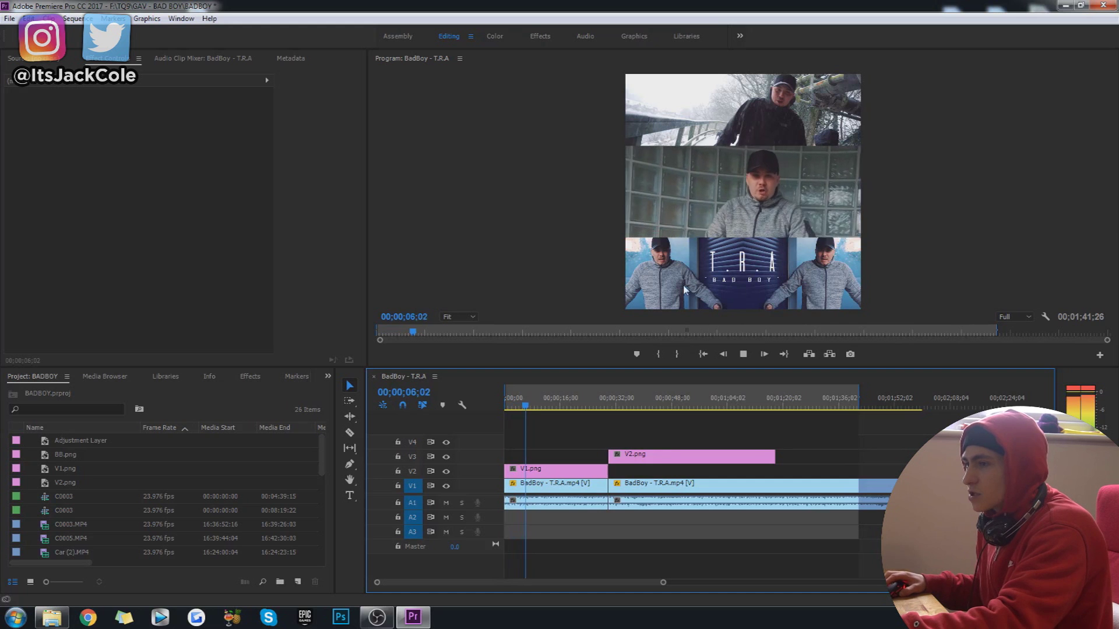
click(698, 274)
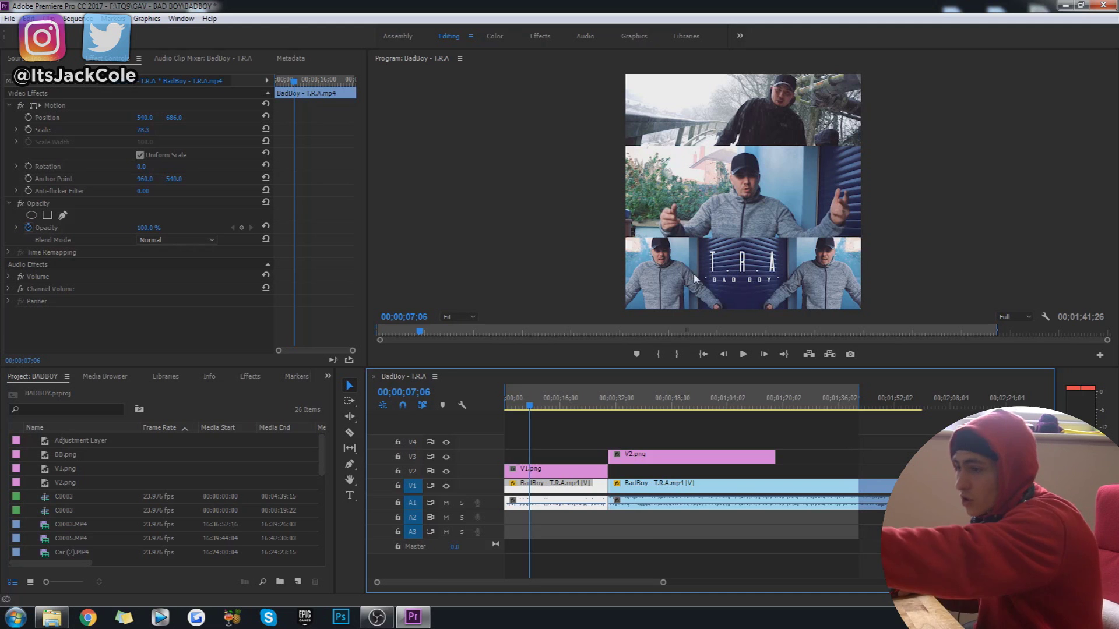
key(space)
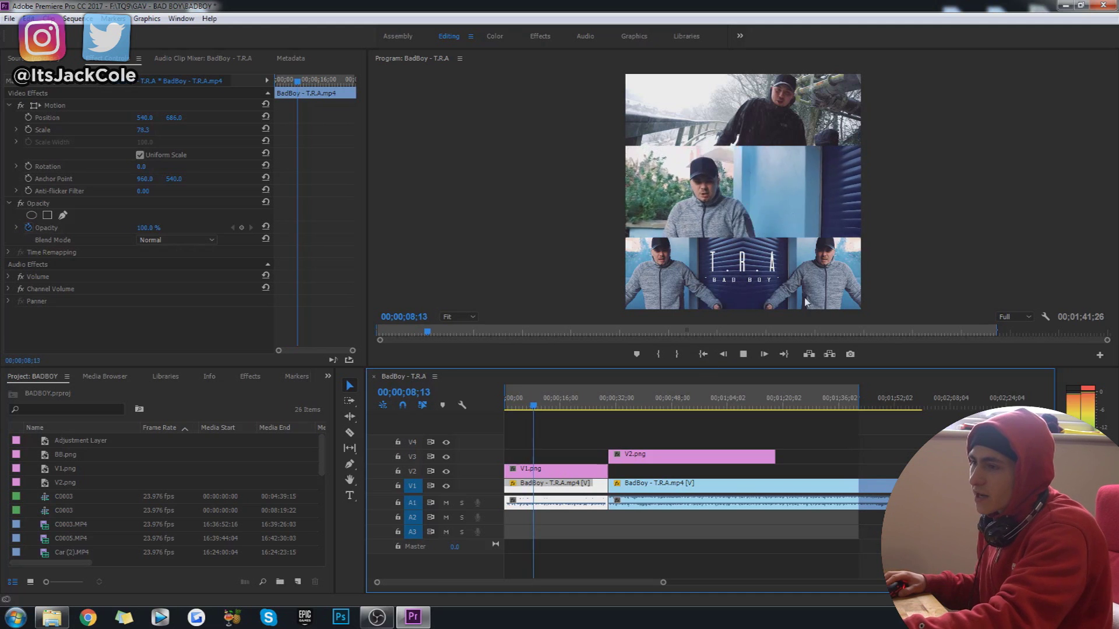
click(611, 407)
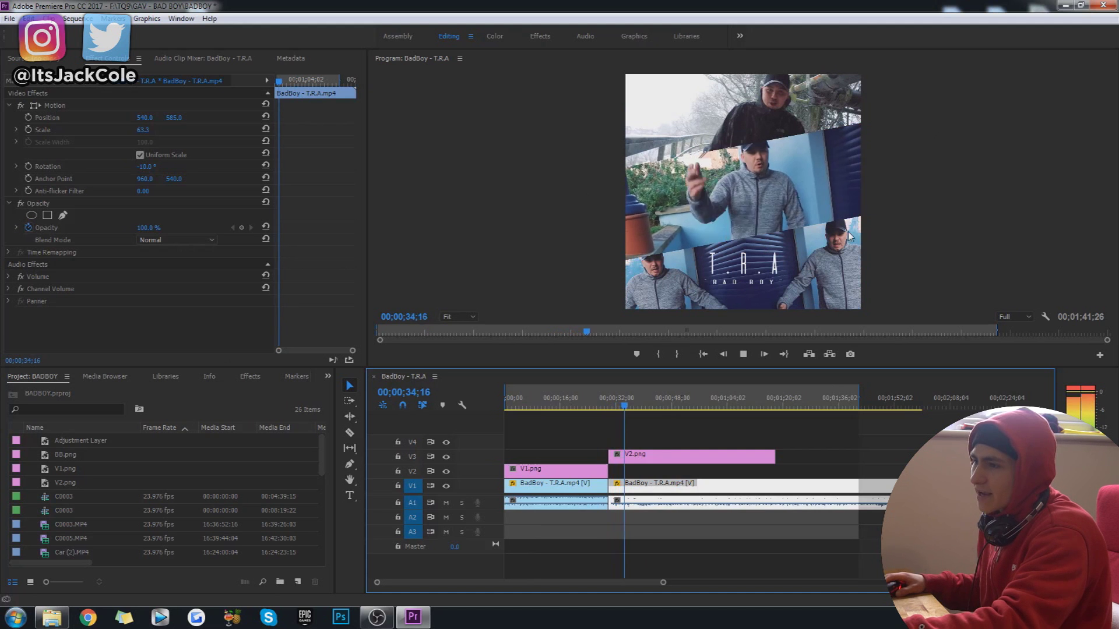
click(729, 424)
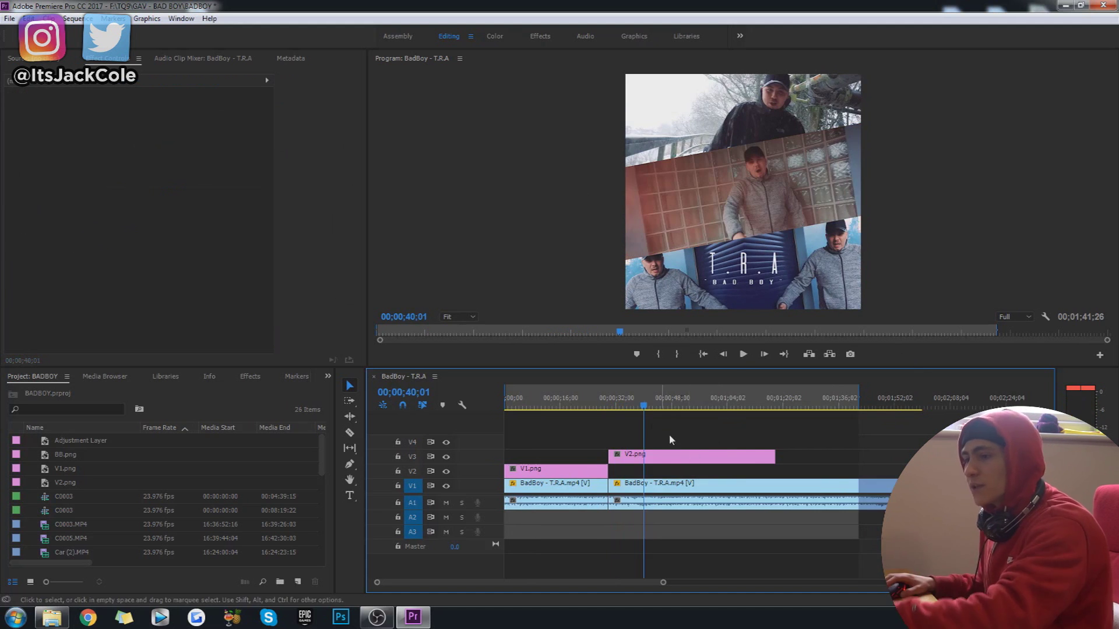
drag(644, 406, 407, 411)
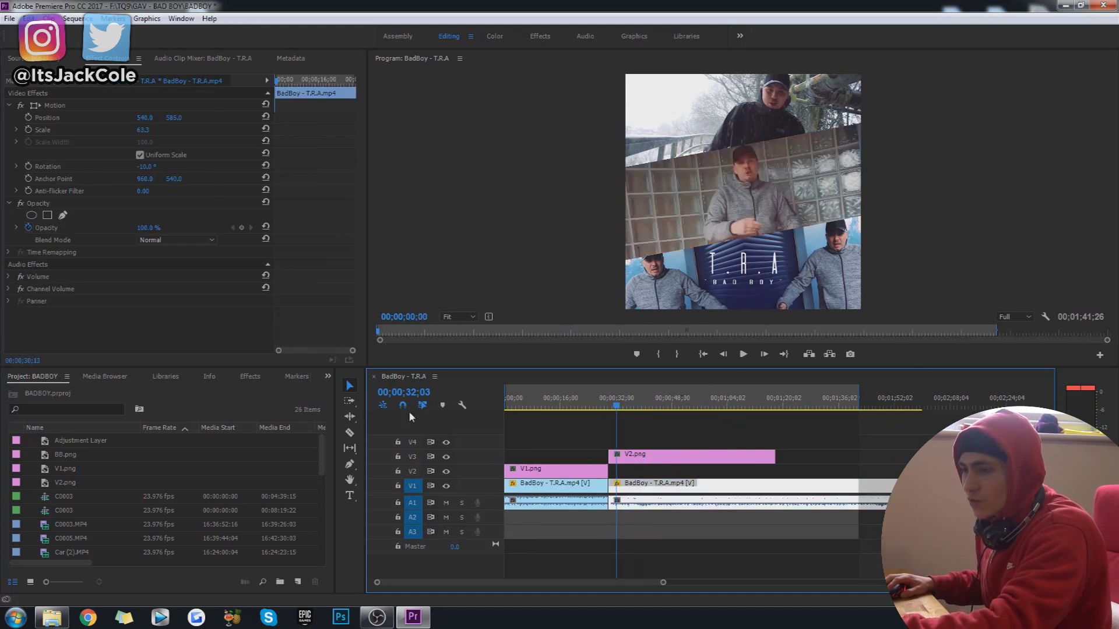
click(678, 438)
key(space)
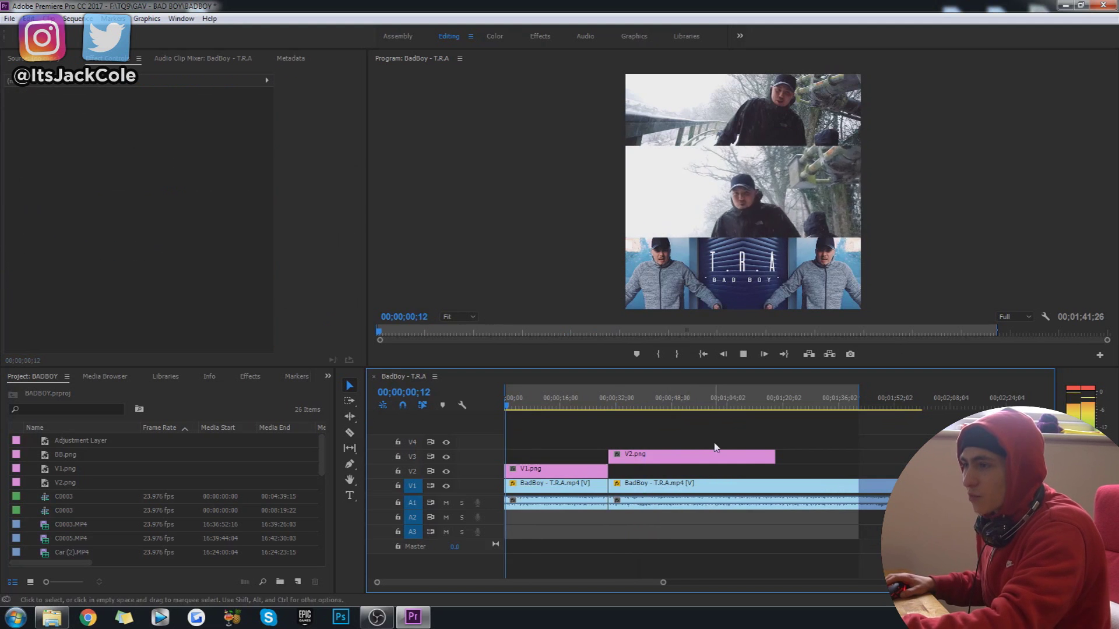
- Review playback with the first clip selected, stopping at 15;12 and 22;11, and save the project
click(699, 279)
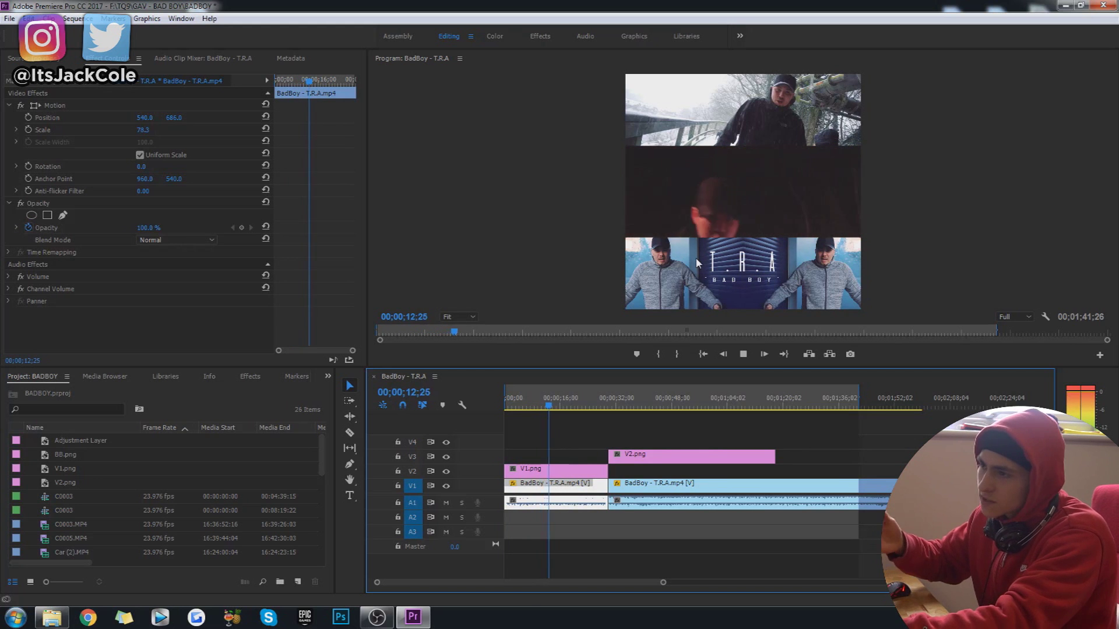
key(space)
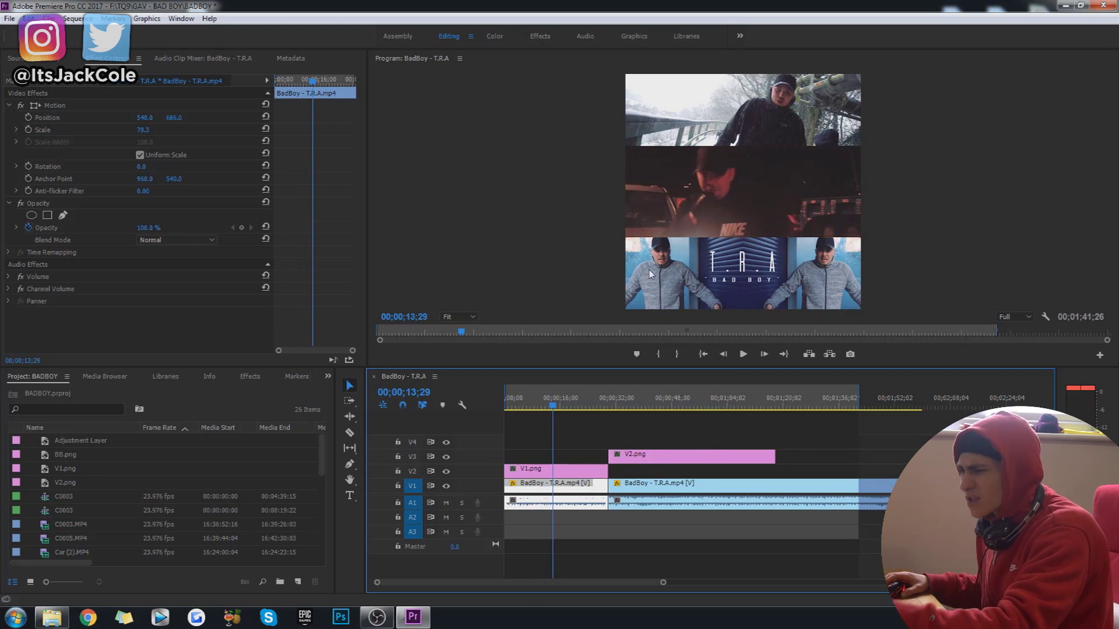
key(space)
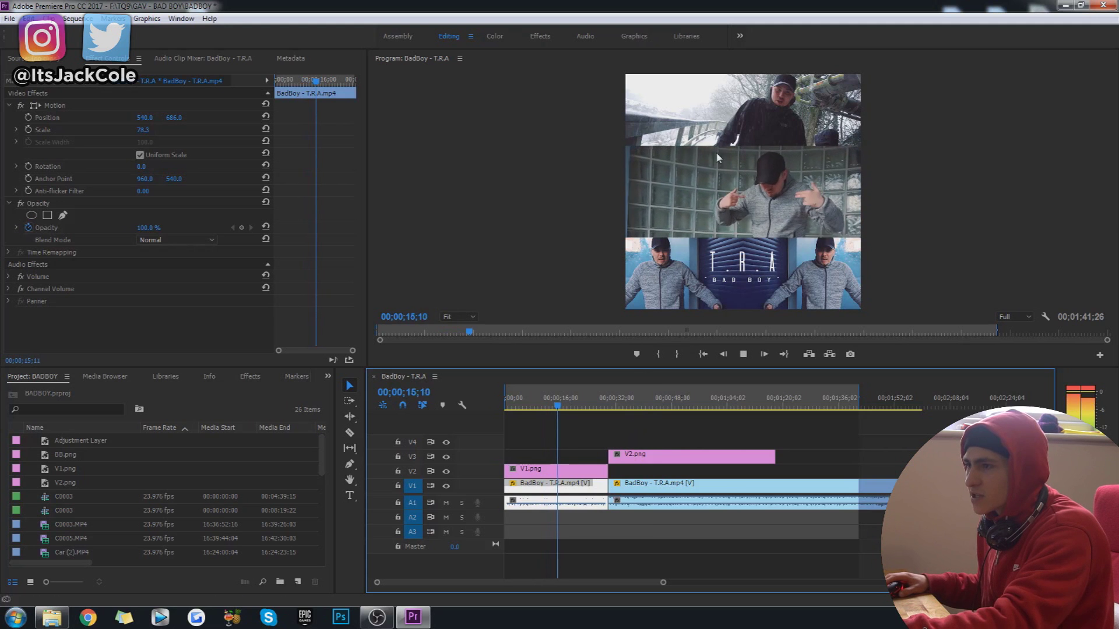
key(space)
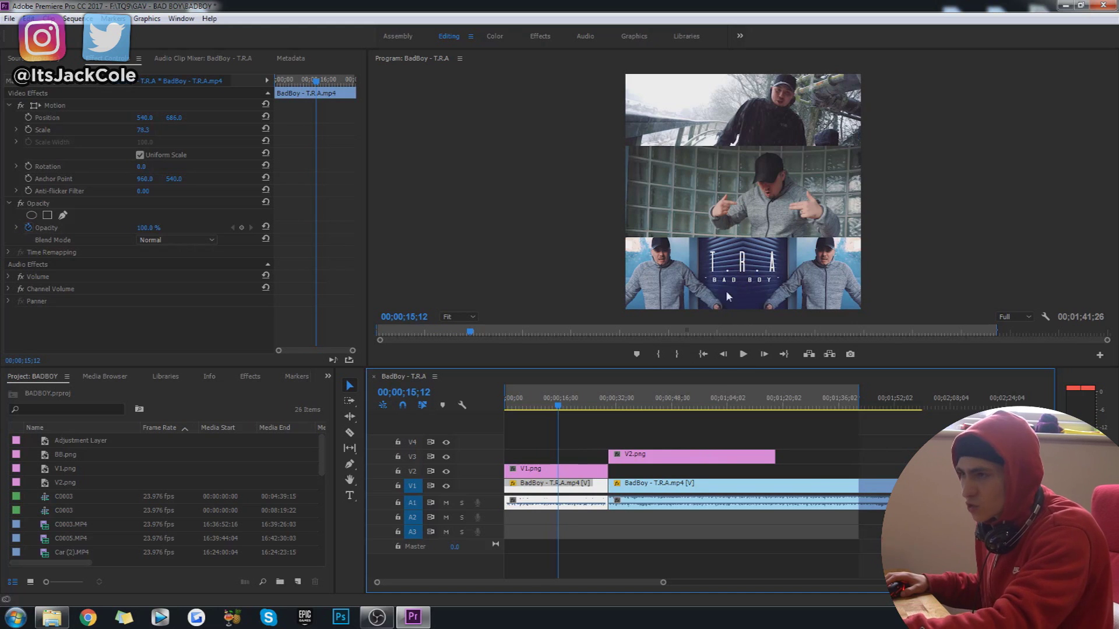
key(space)
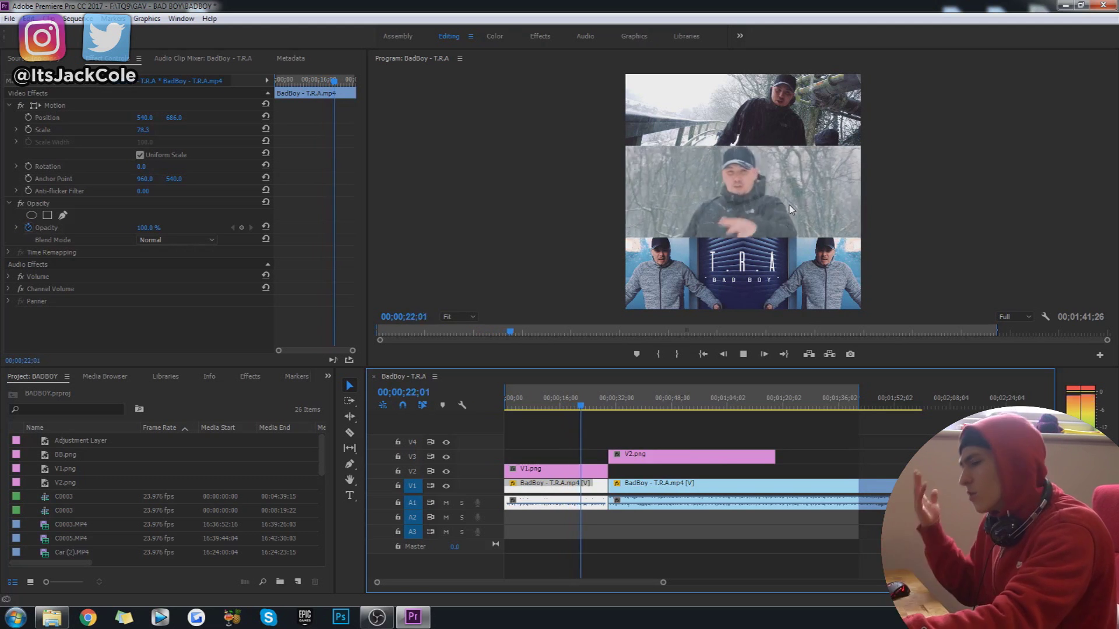
key(space)
key(ctrl+s)
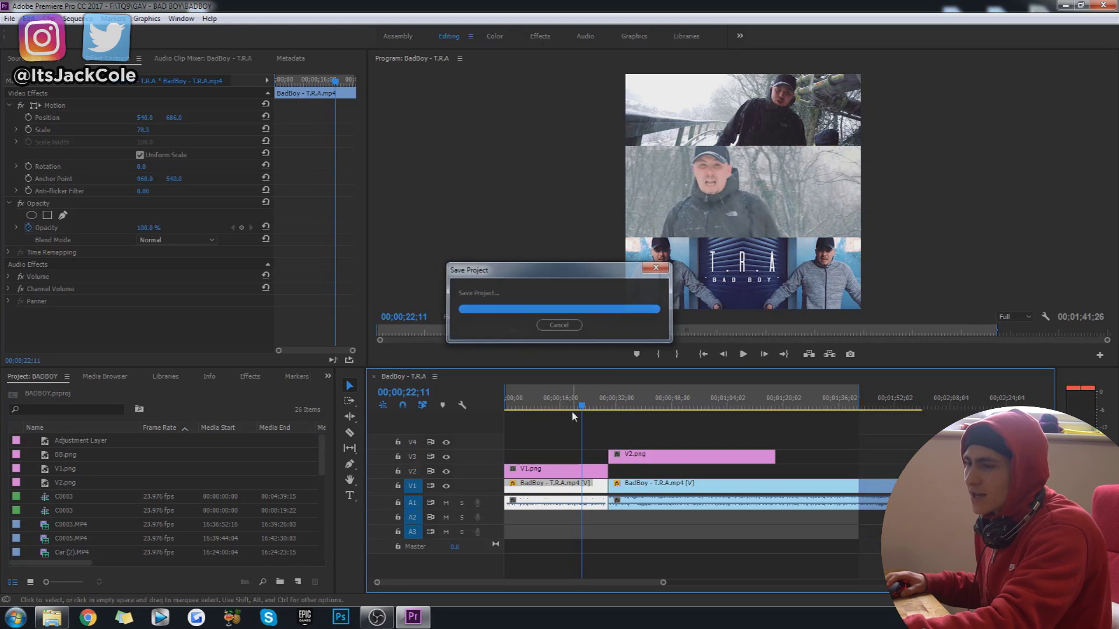
click(570, 421)
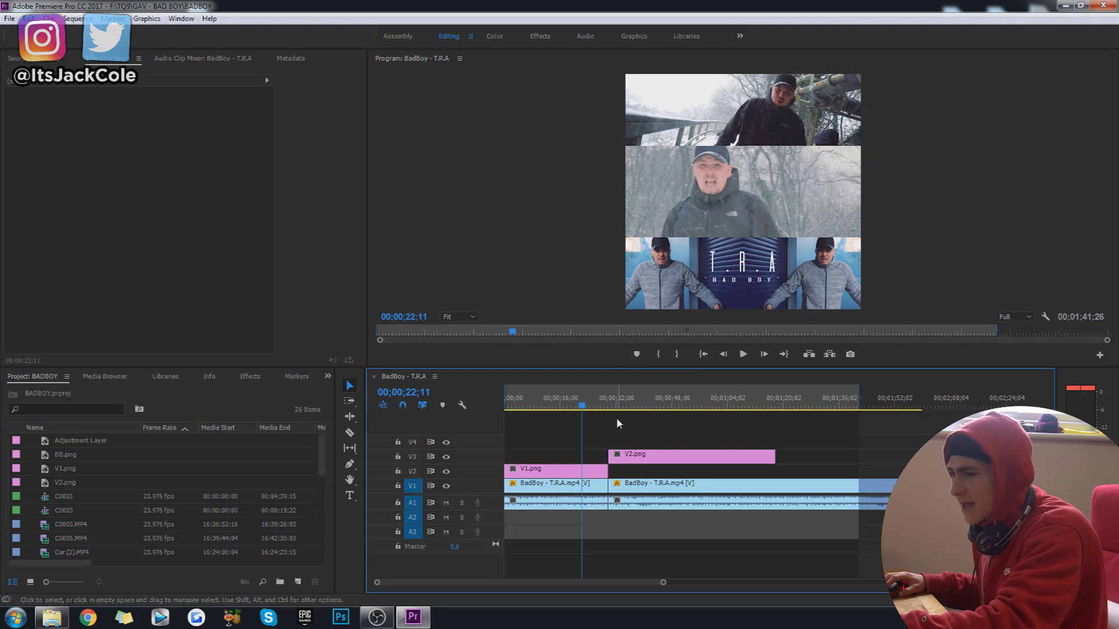
- Return the playhead to the start and select BadBoy - T.R.A.mp4 in the Project panel
drag(612, 408, 515, 406)
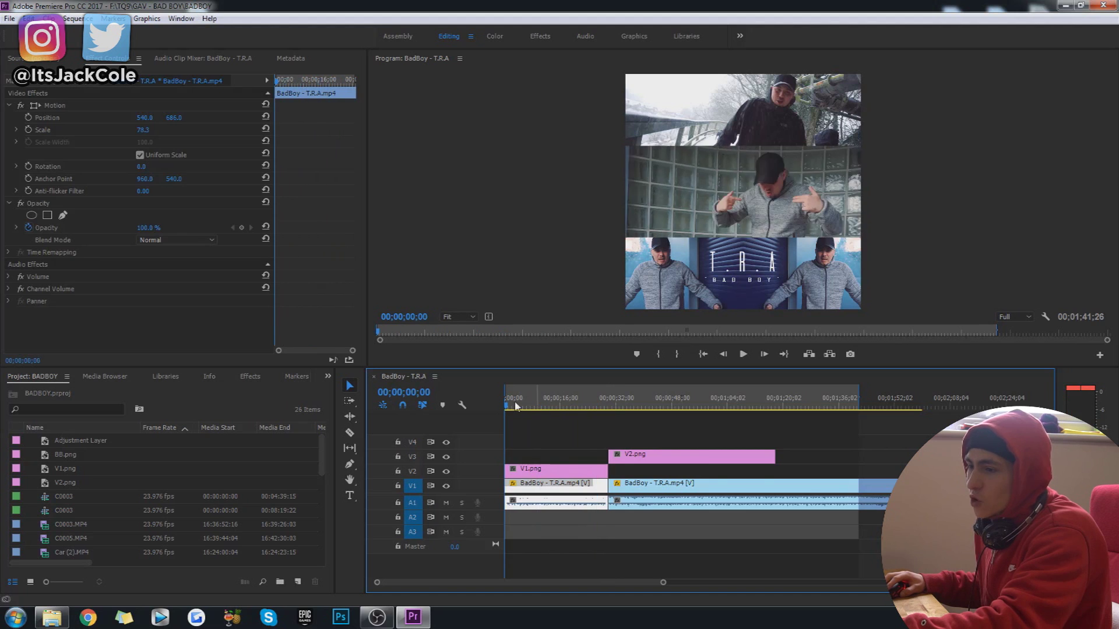
click(623, 421)
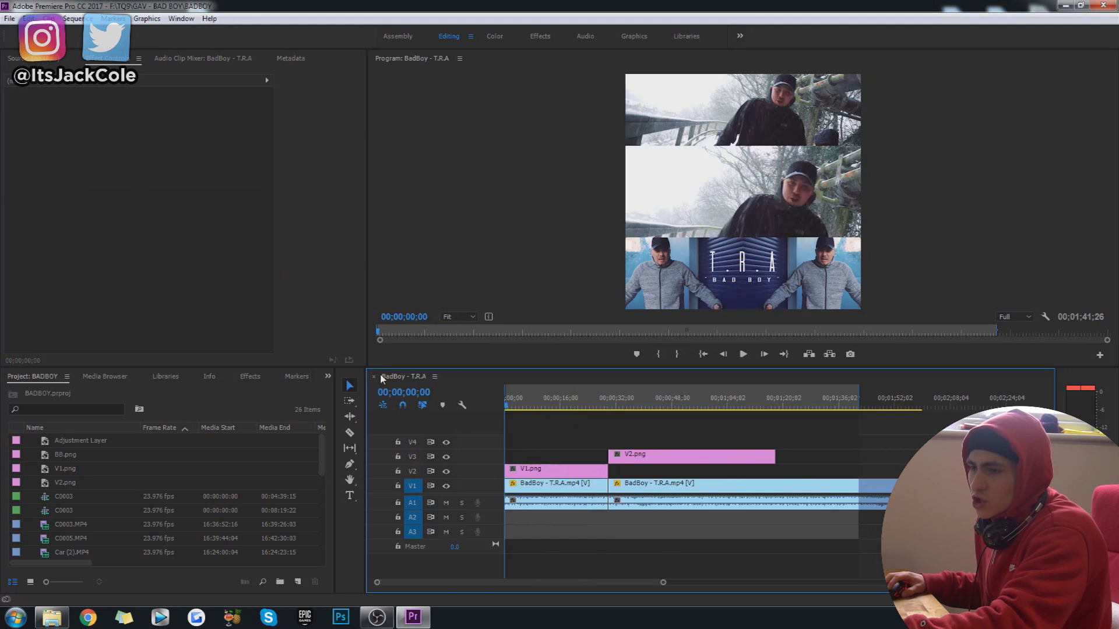
scroll(81, 516, down, 5)
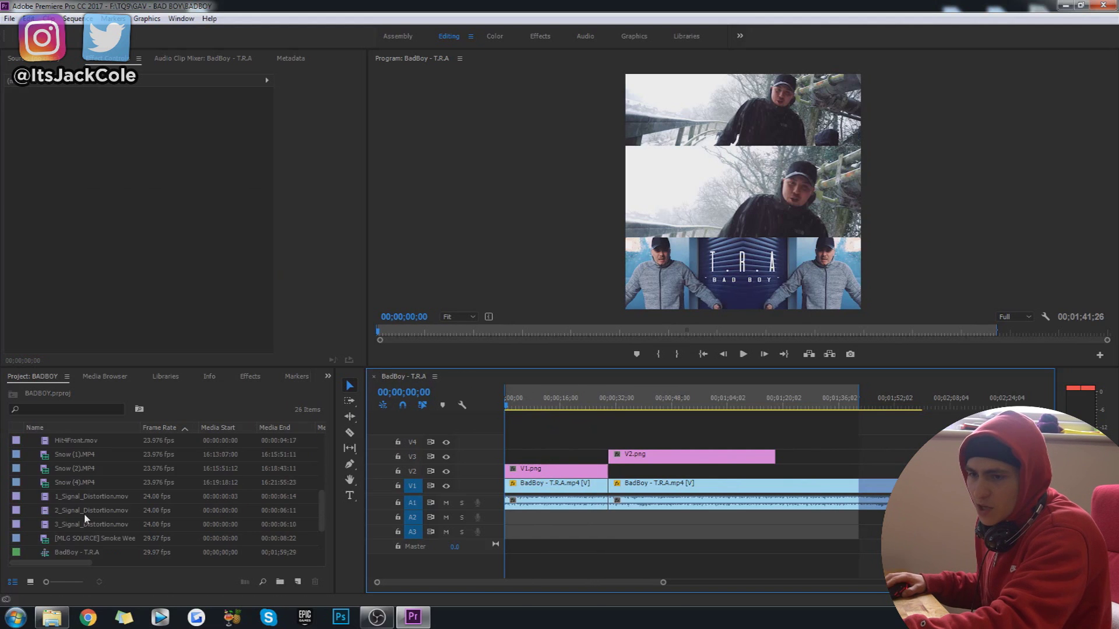
click(38, 487)
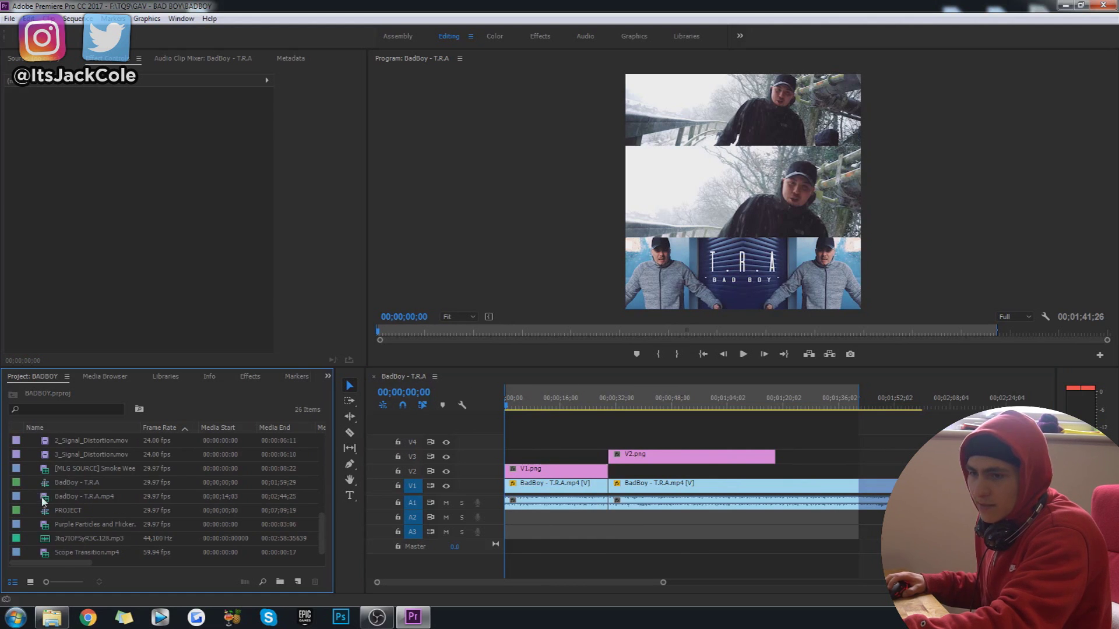
click(45, 499)
- Close the montage, build a new sequence from BadBoy - T.R.A.mp4, and find frame 52;11
click(374, 377)
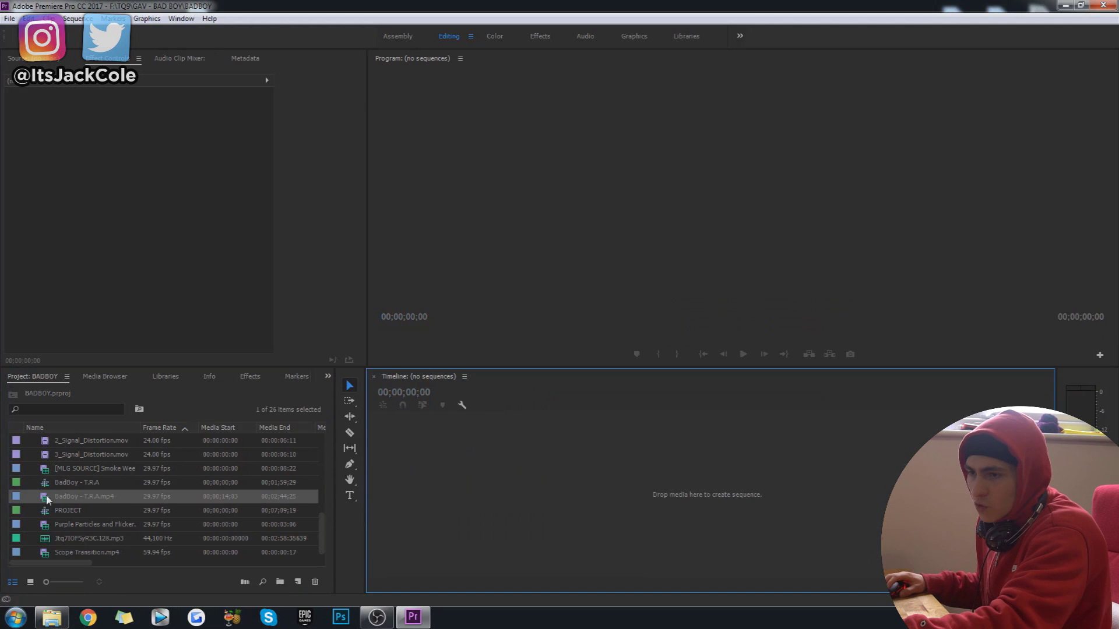
drag(637, 473, 635, 470)
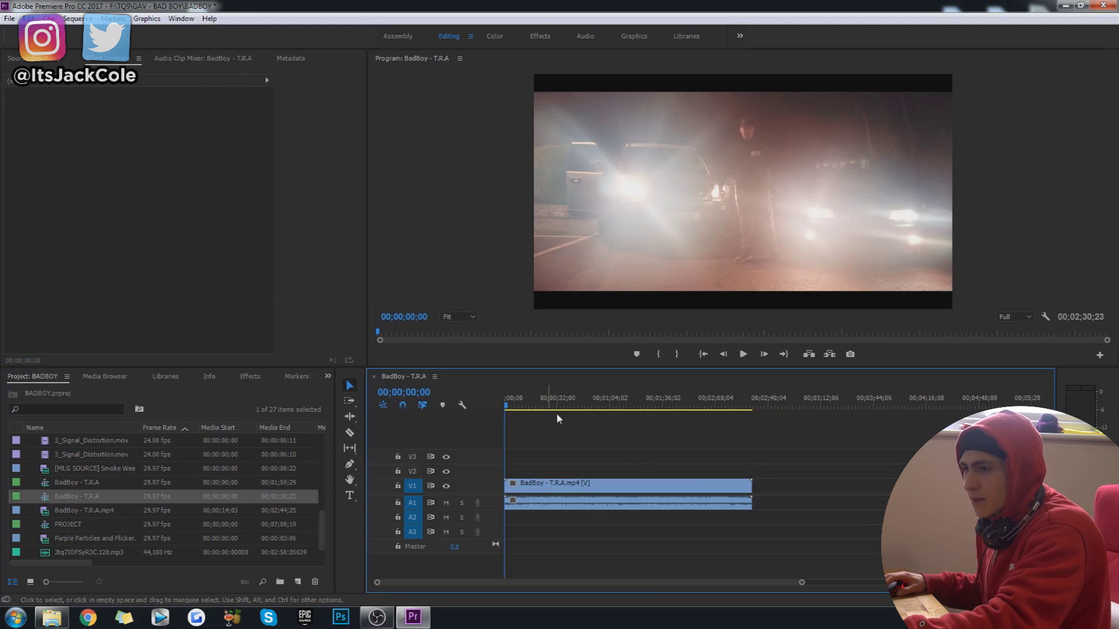
click(517, 407)
drag(519, 410, 592, 421)
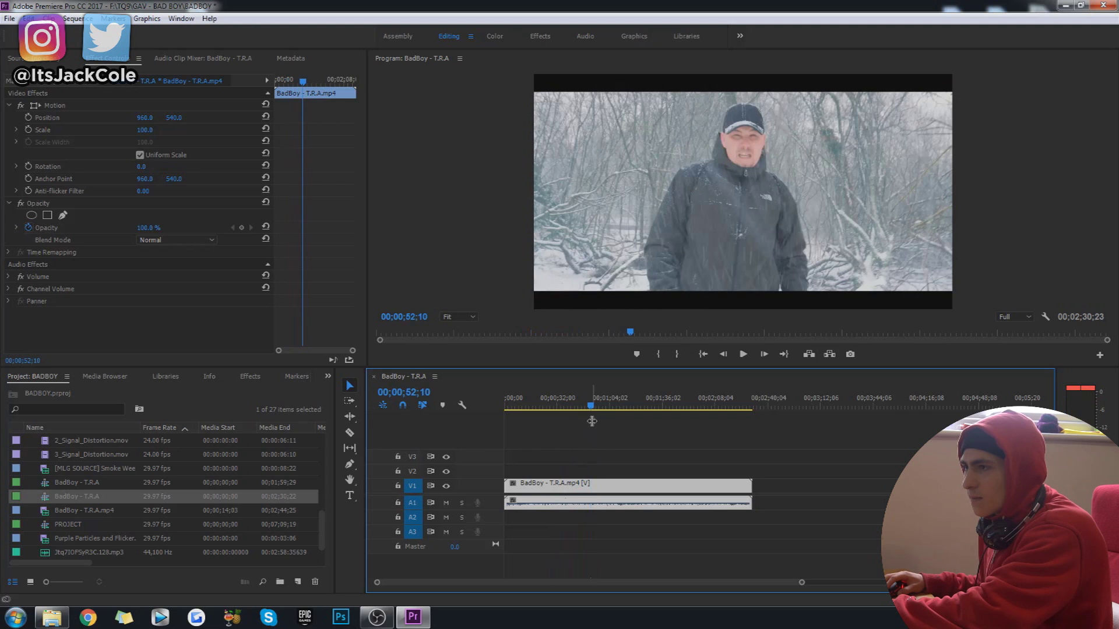
key(Right)
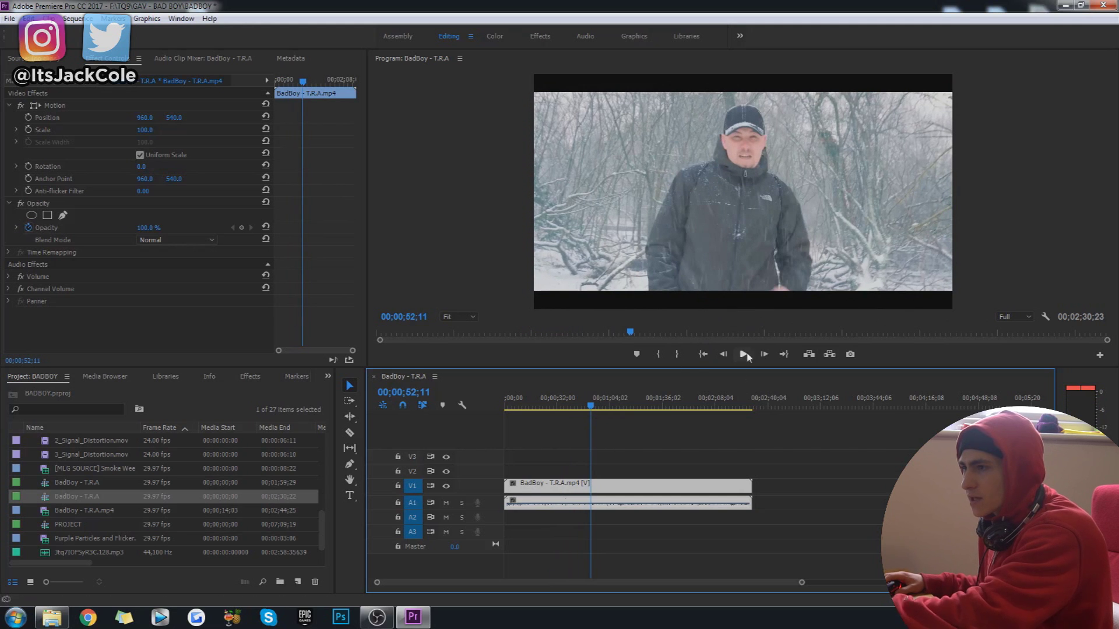
- Razor-cut the clip at 52;11 and mark that single frame with in and out points
key(c)
click(591, 490)
key(t)
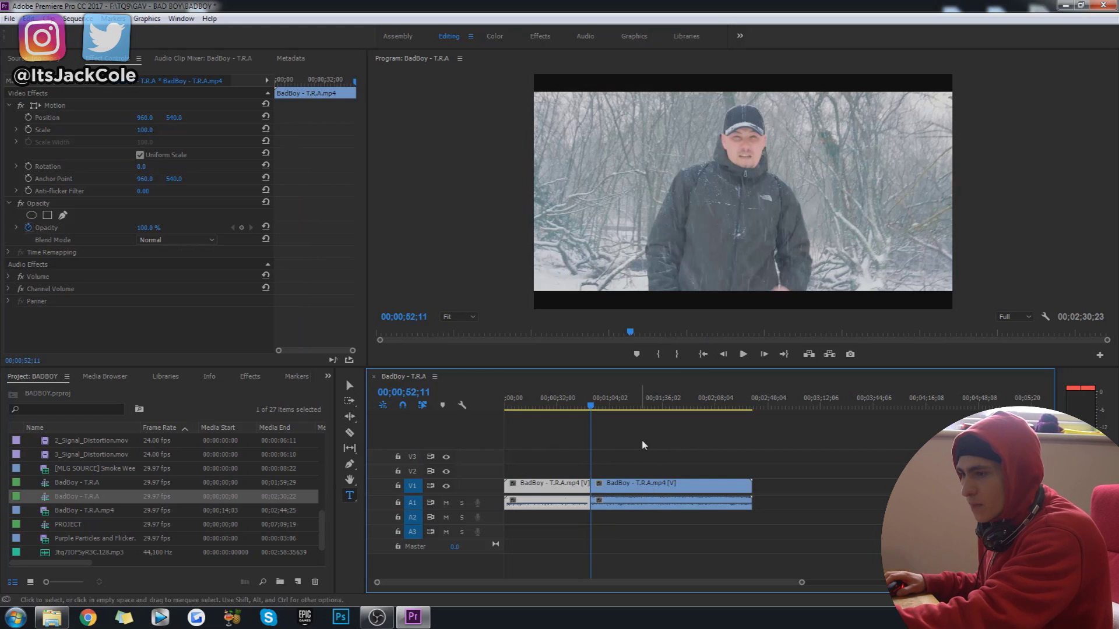
key(i)
key(o)
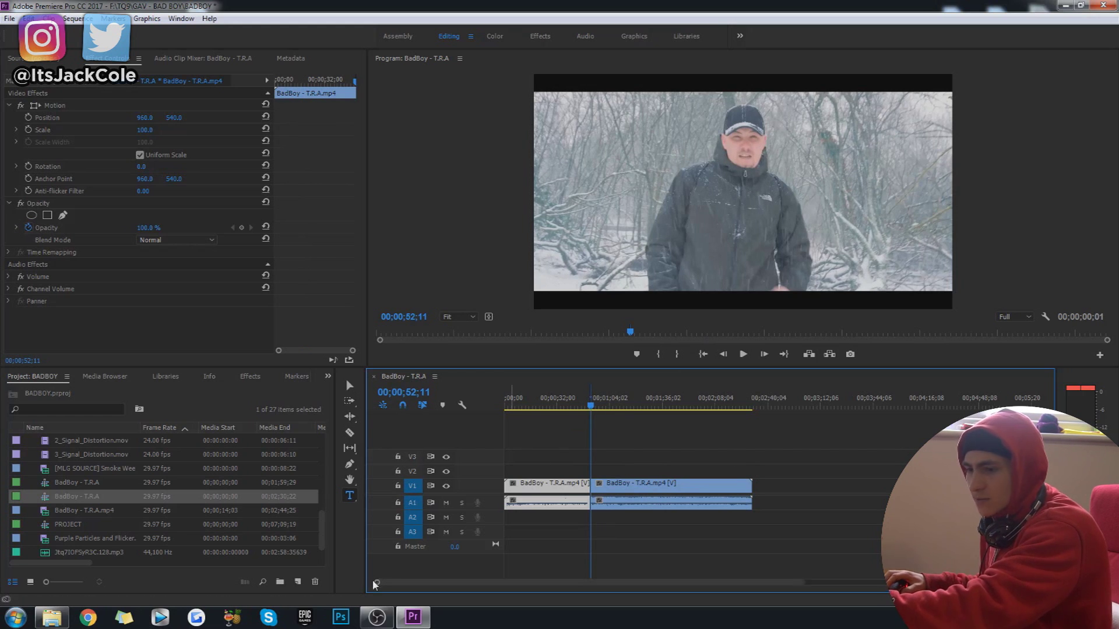
drag(376, 583, 602, 560)
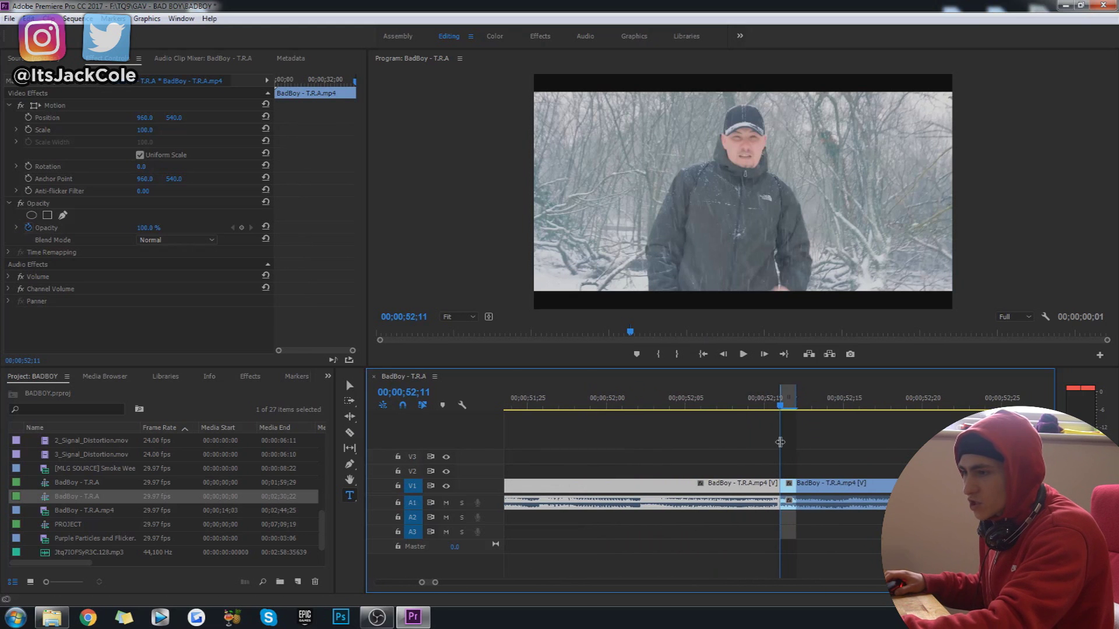
drag(422, 584, 279, 582)
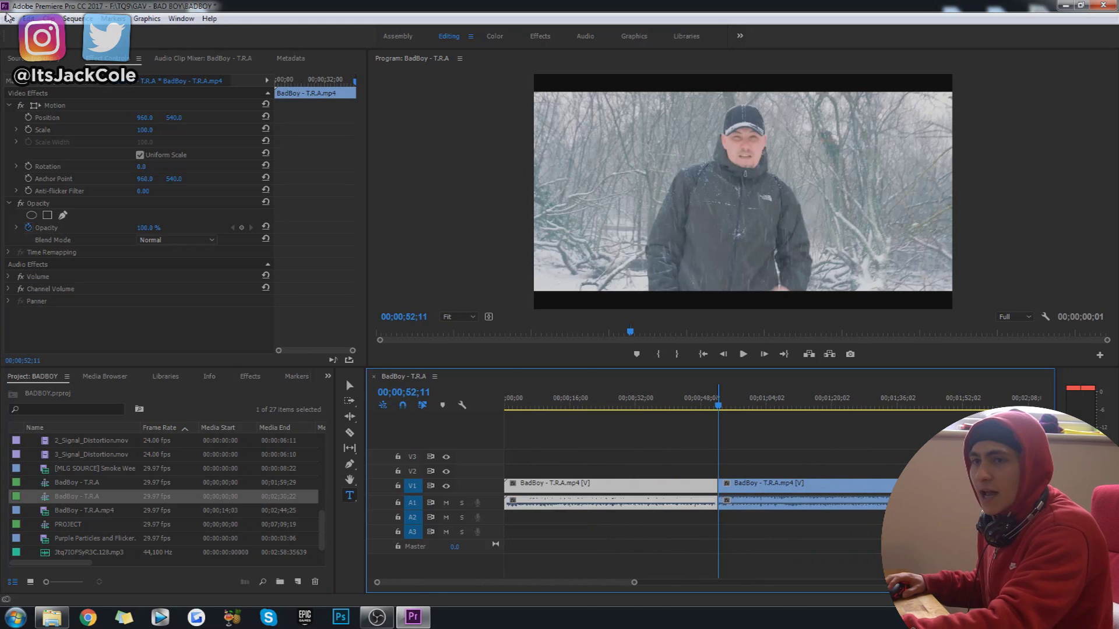
click(9, 18)
- Export the snowy-forest frame at 52;11 as a PNG still named V2Pic1 in Music Video Preview
mouse_move(150, 353)
click(222, 346)
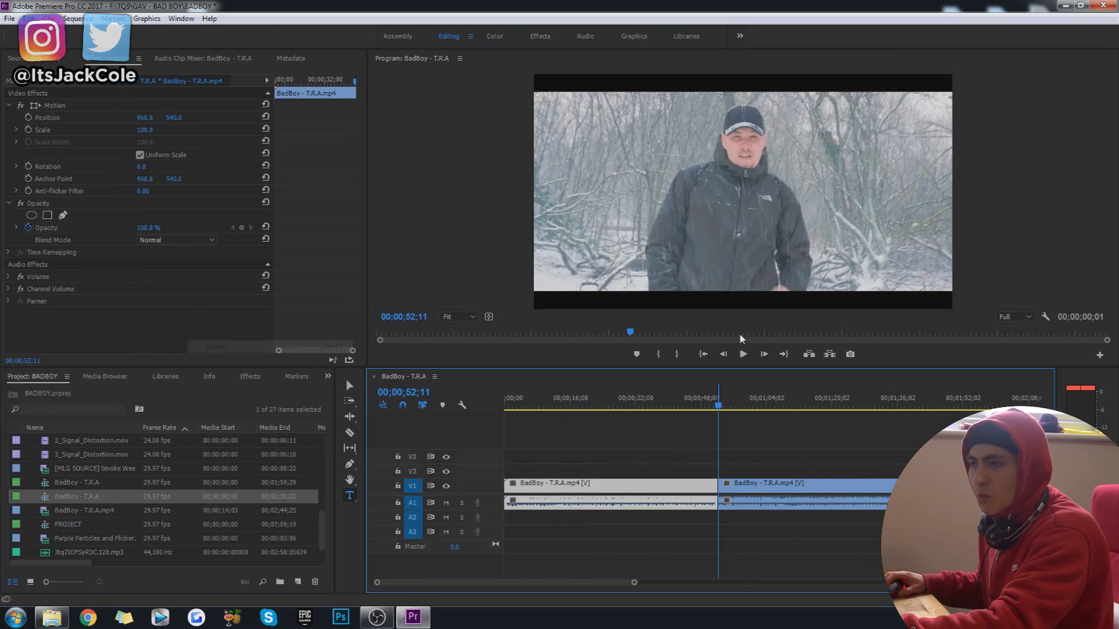
click(725, 113)
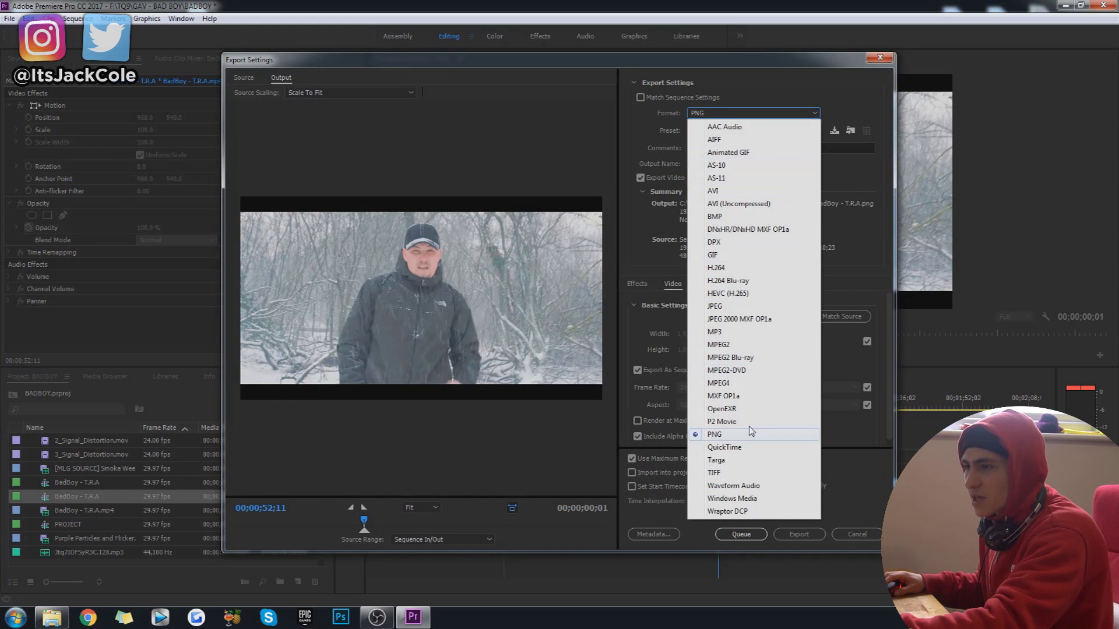
click(739, 441)
click(731, 164)
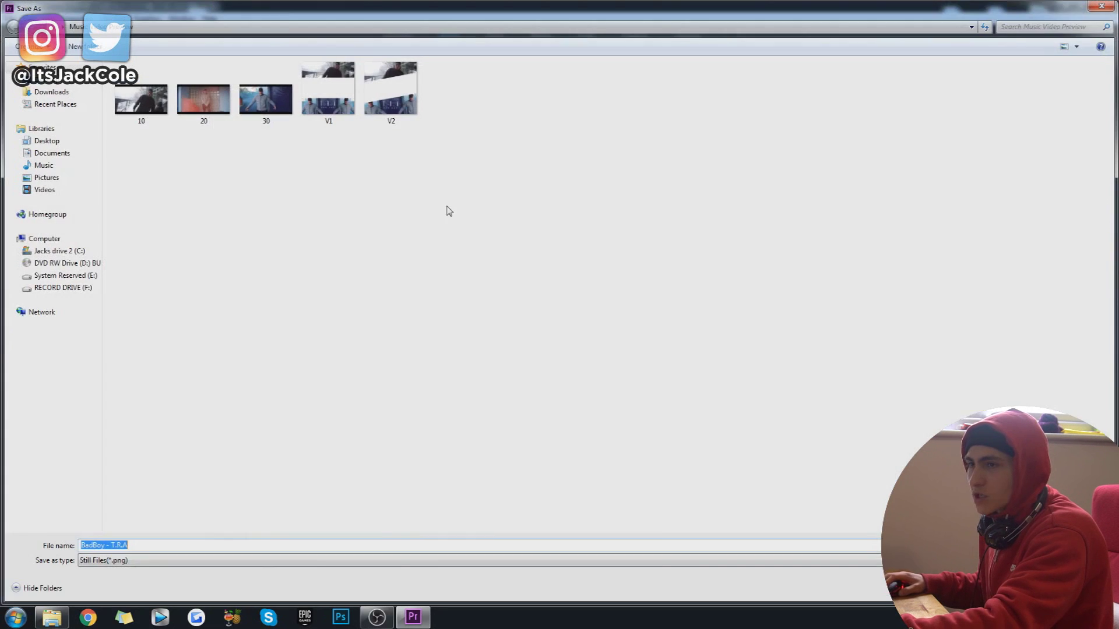
click(317, 135)
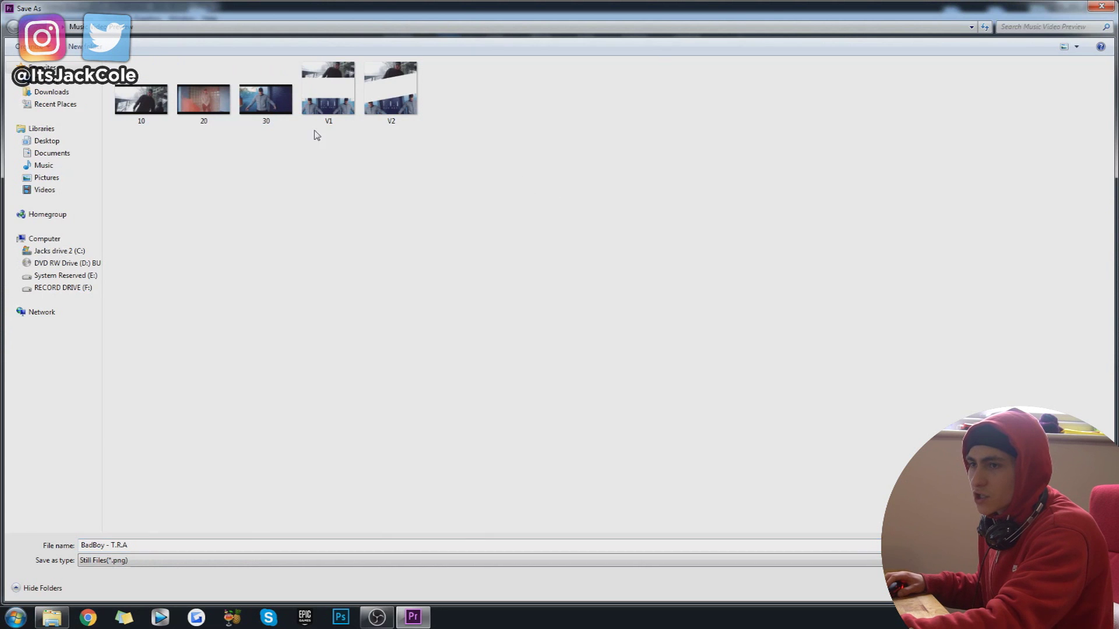
click(149, 545)
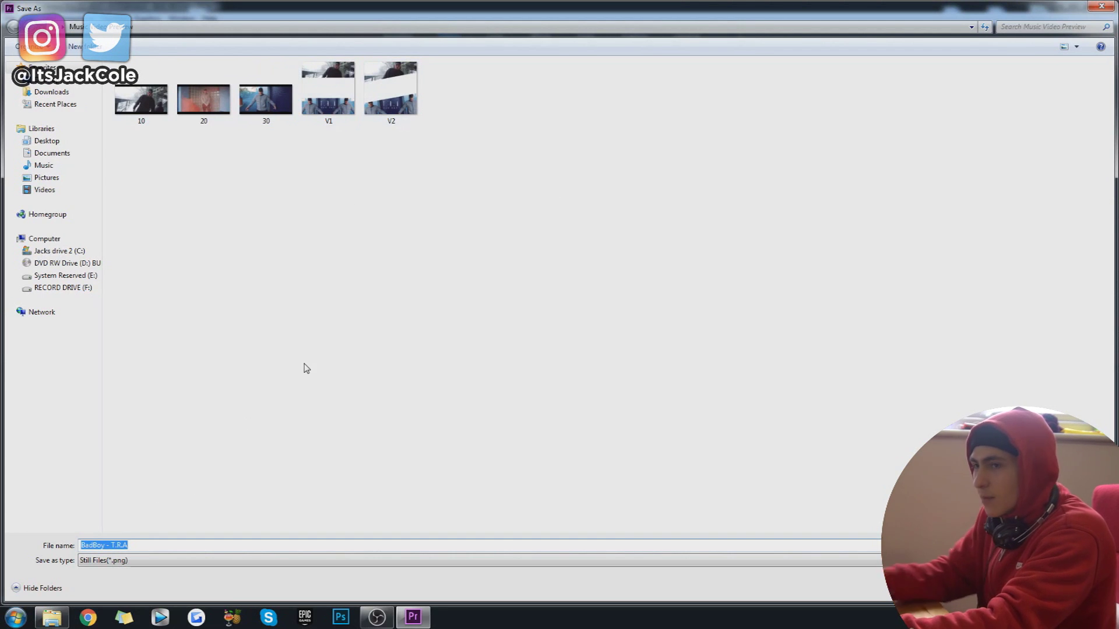
text(V)
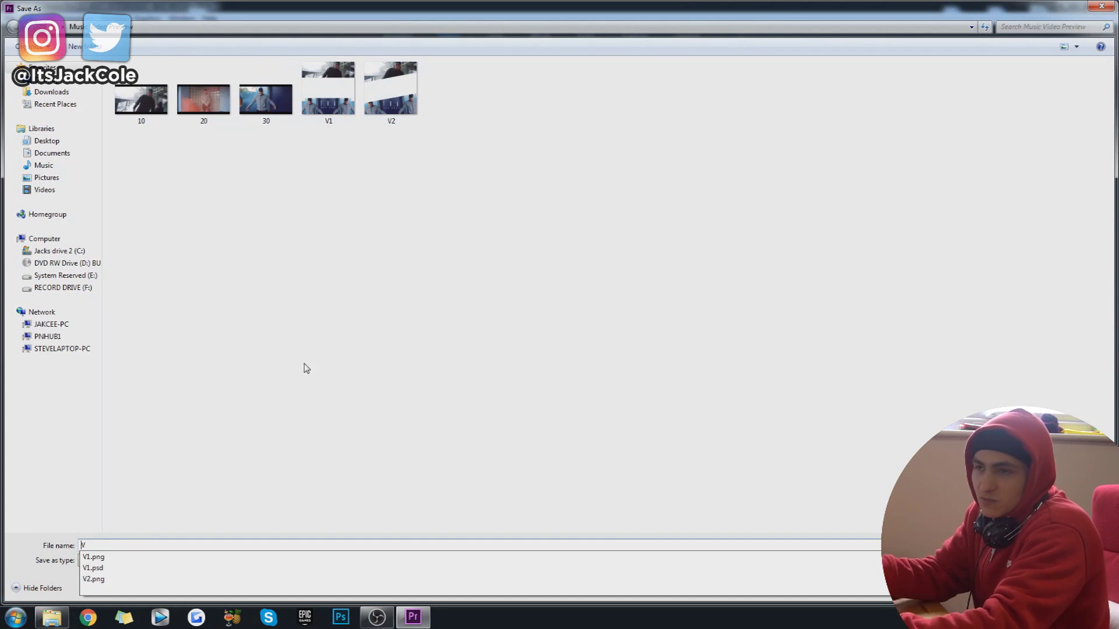
text(2)
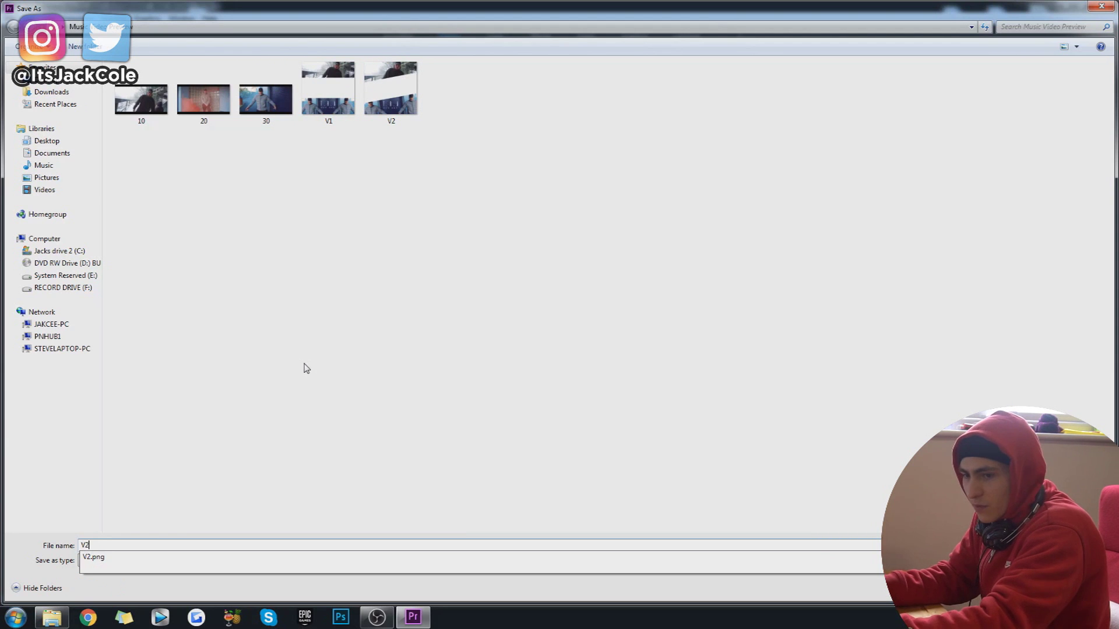
text(Pic1)
key(Return)
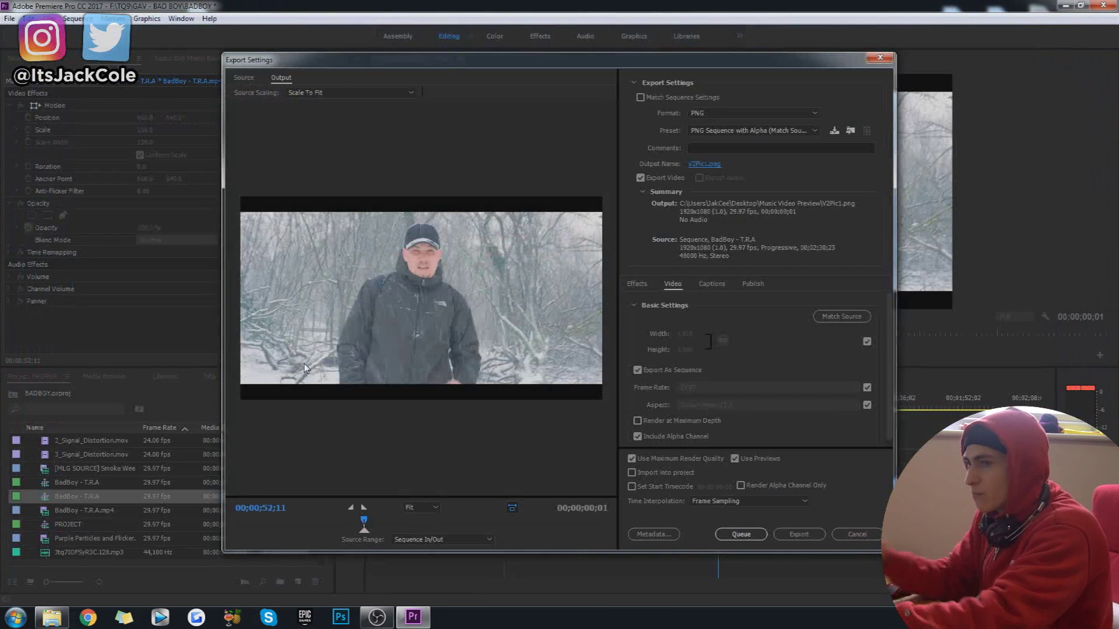
click(805, 534)
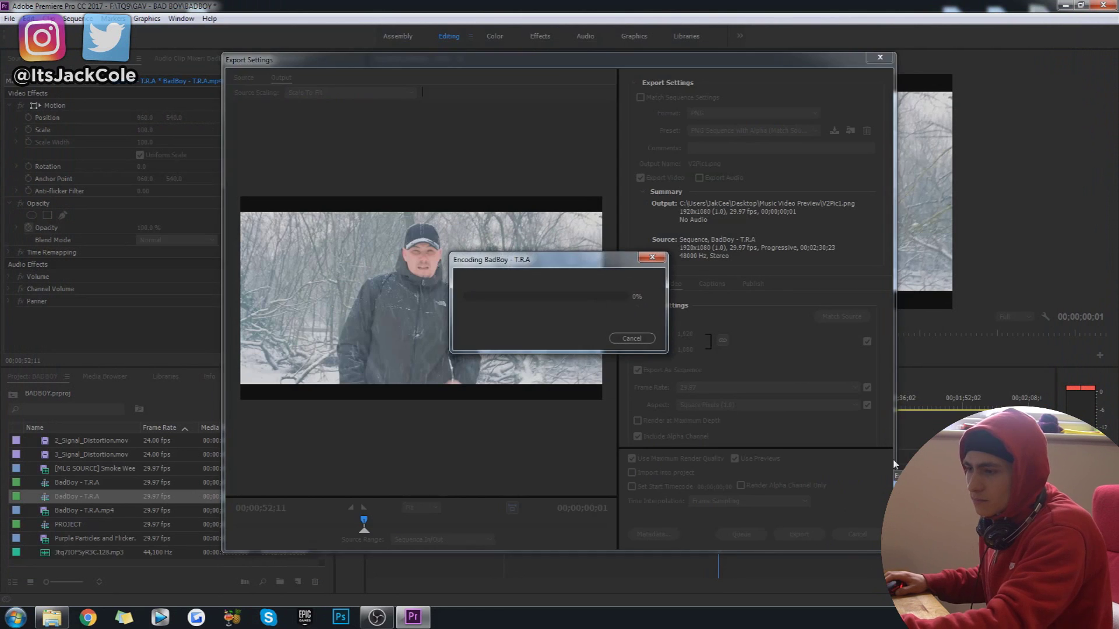
drag(741, 405, 774, 416)
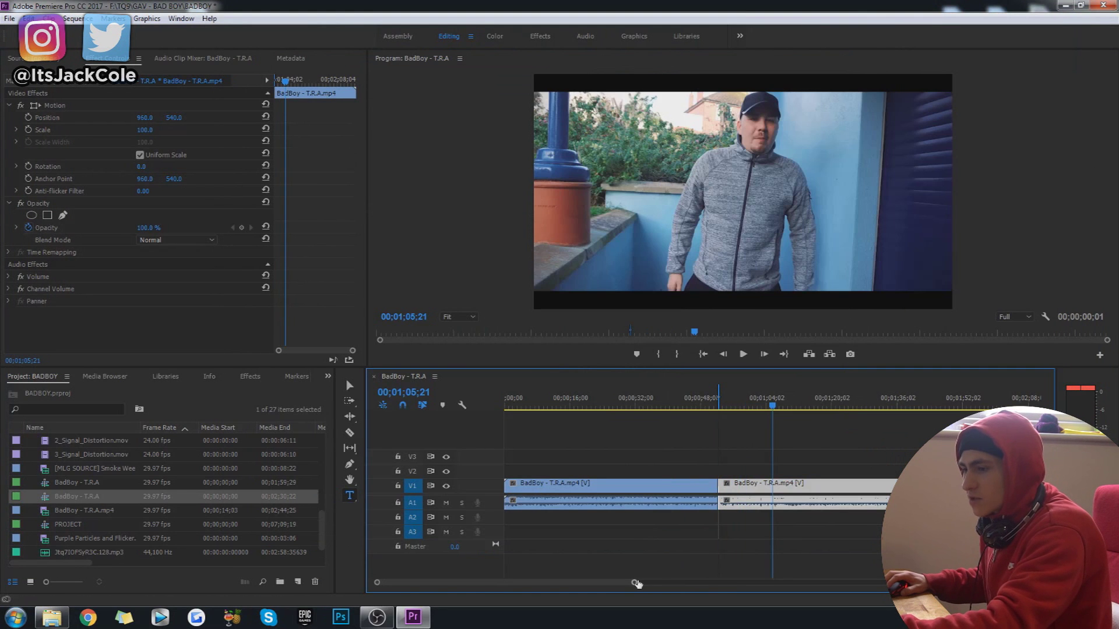
- Cut at the glass-brick shot and export that frame as PNG still V2Pic2
drag(635, 583, 737, 582)
drag(650, 411, 660, 412)
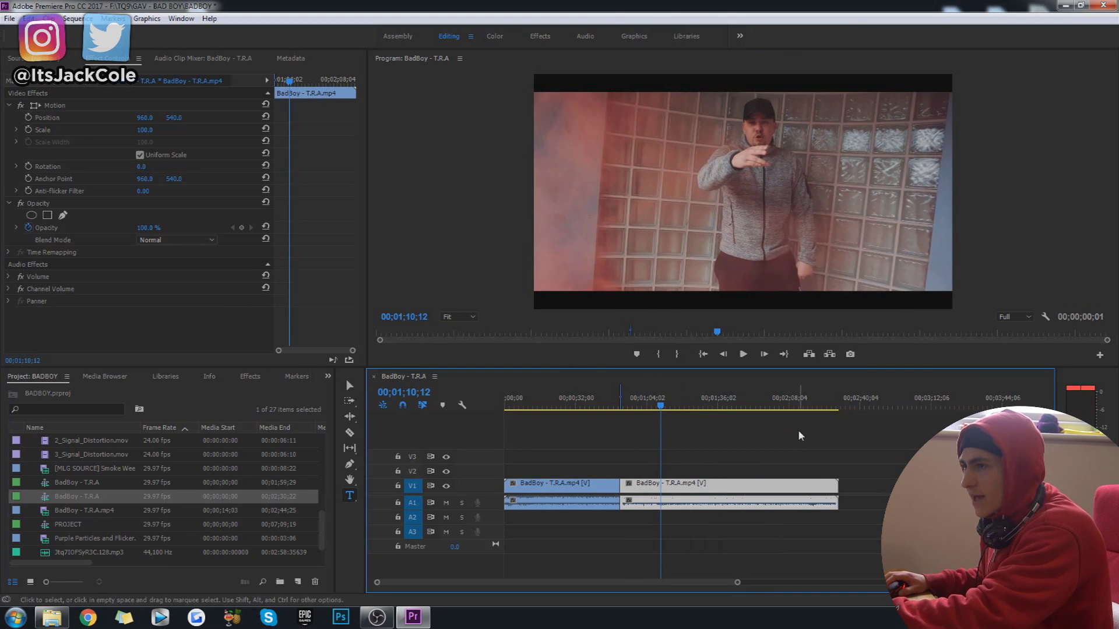
key(c)
click(661, 484)
key(t)
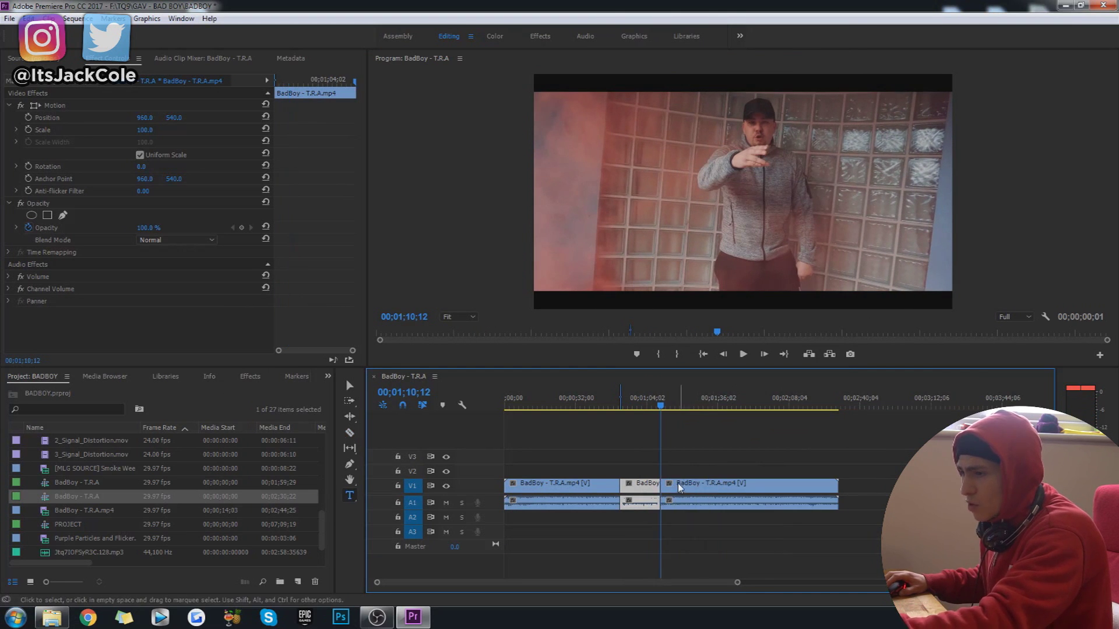
click(9, 18)
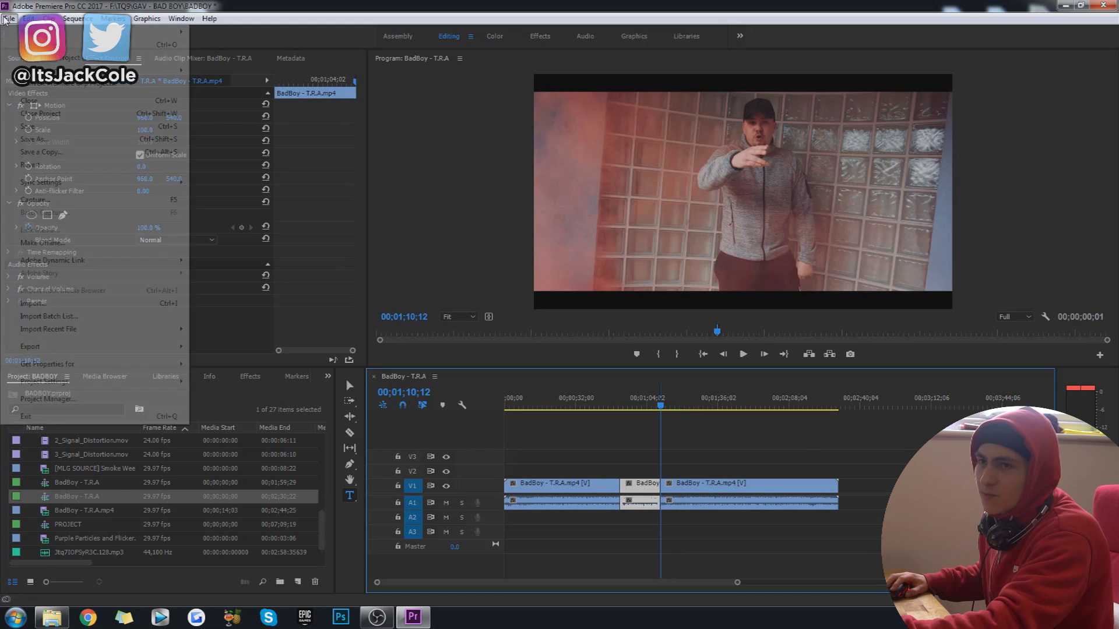
mouse_move(138, 346)
click(242, 350)
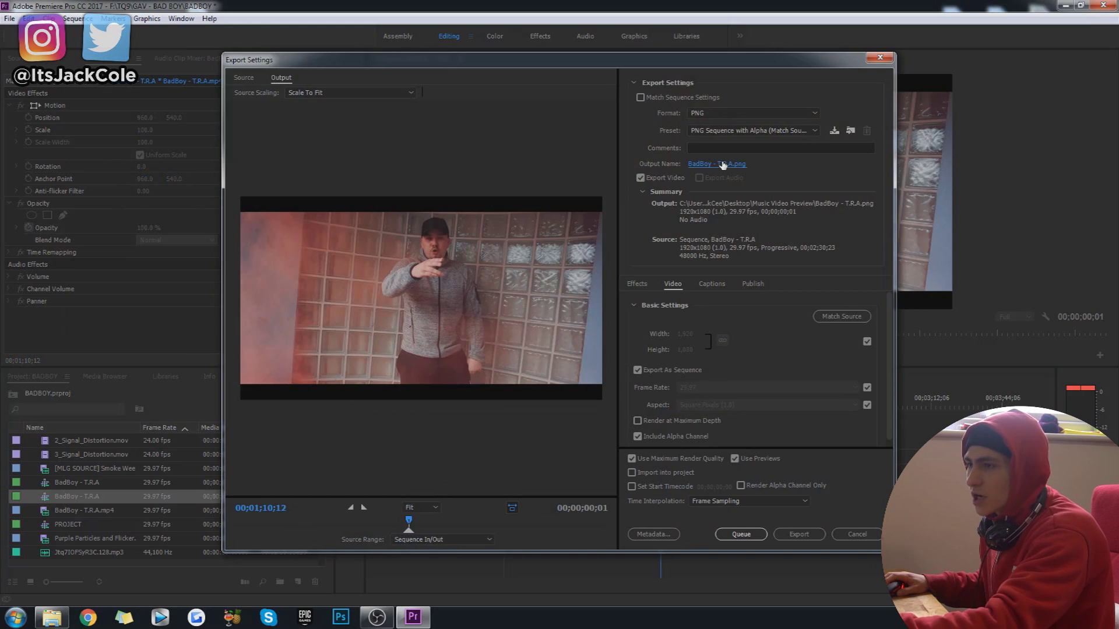
click(722, 164)
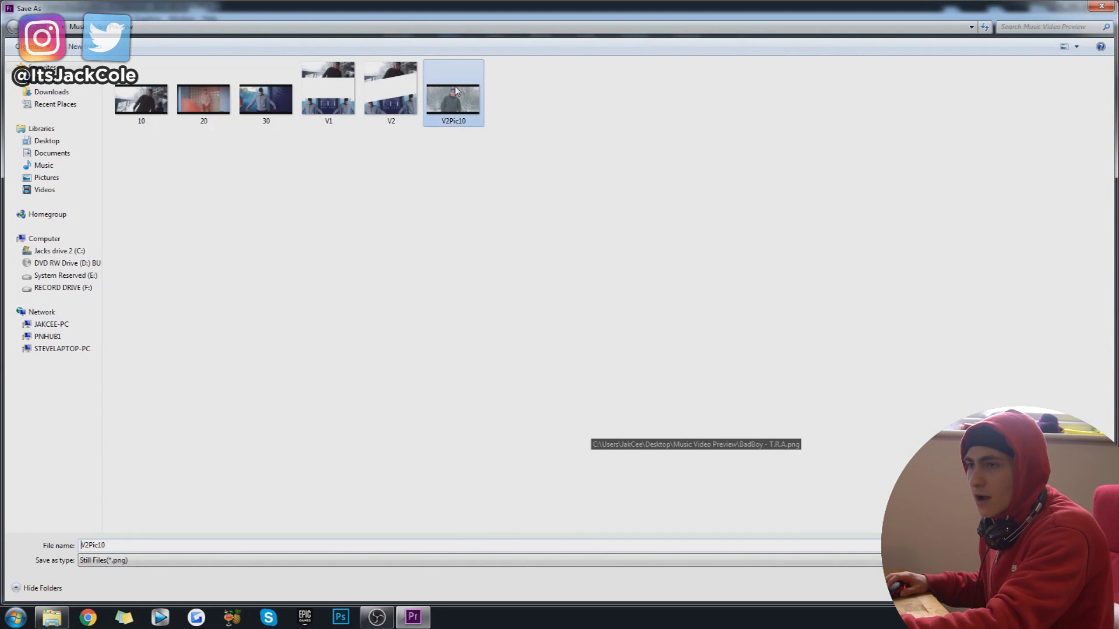
click(161, 544)
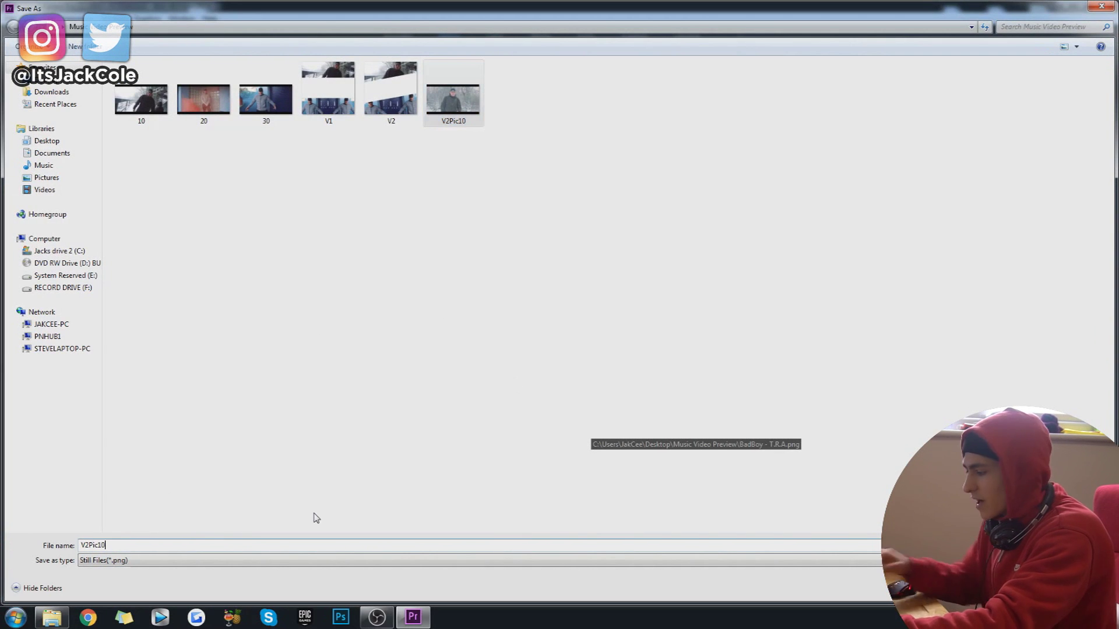
key(BackSpace)
key(BackSpace)
text(2)
key(Return)
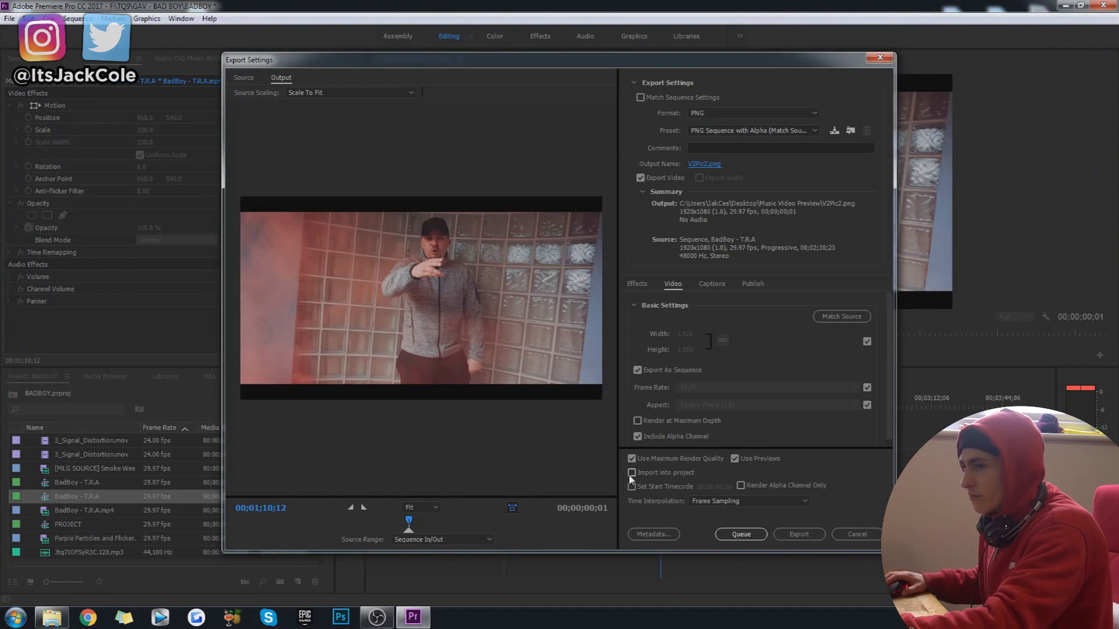
click(796, 533)
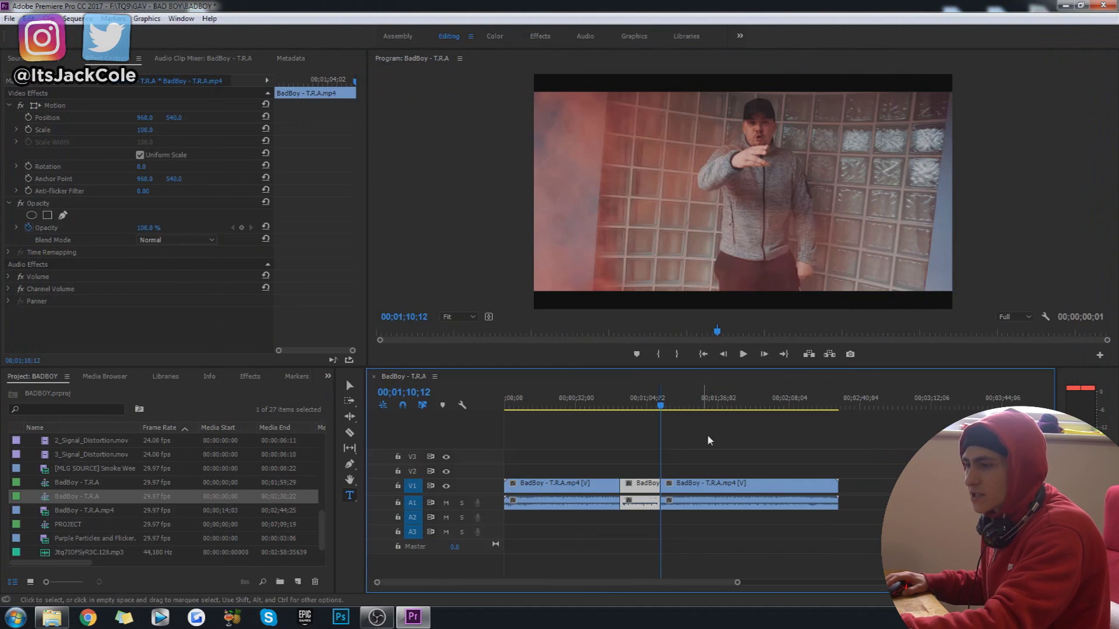
- Move to the night car shot and export that frame as PNG still V2Pic3
click(685, 408)
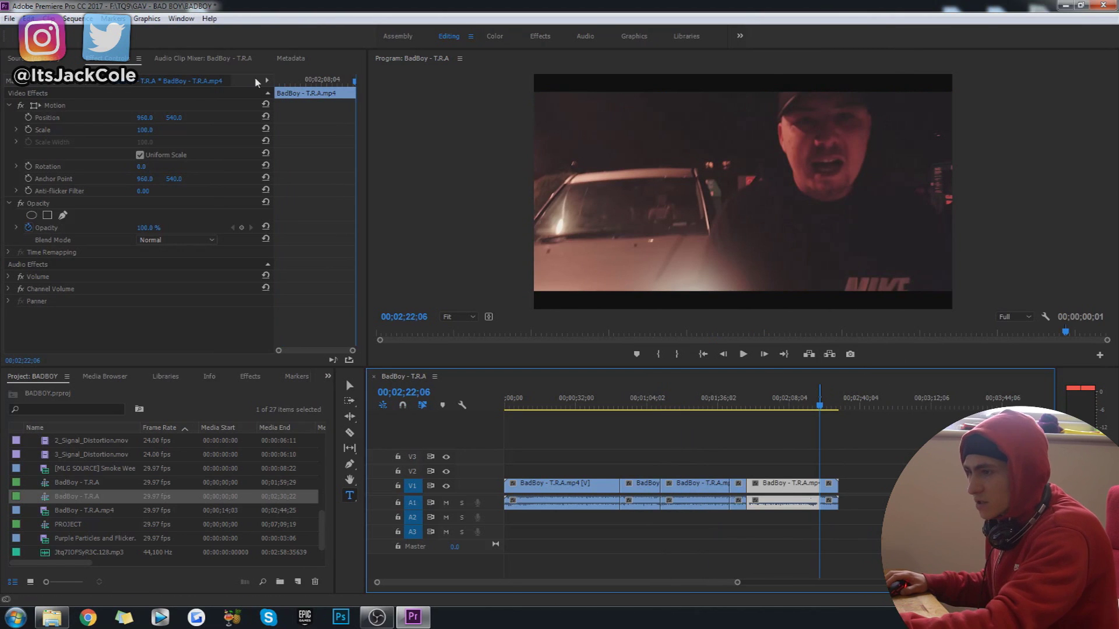
click(9, 18)
mouse_move(127, 348)
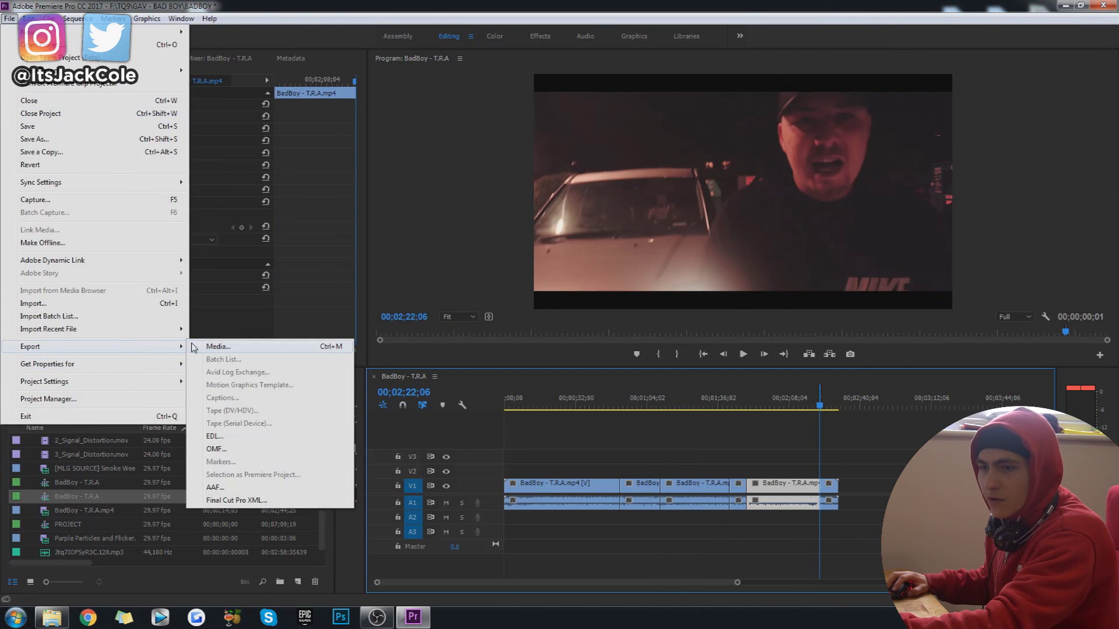
click(195, 347)
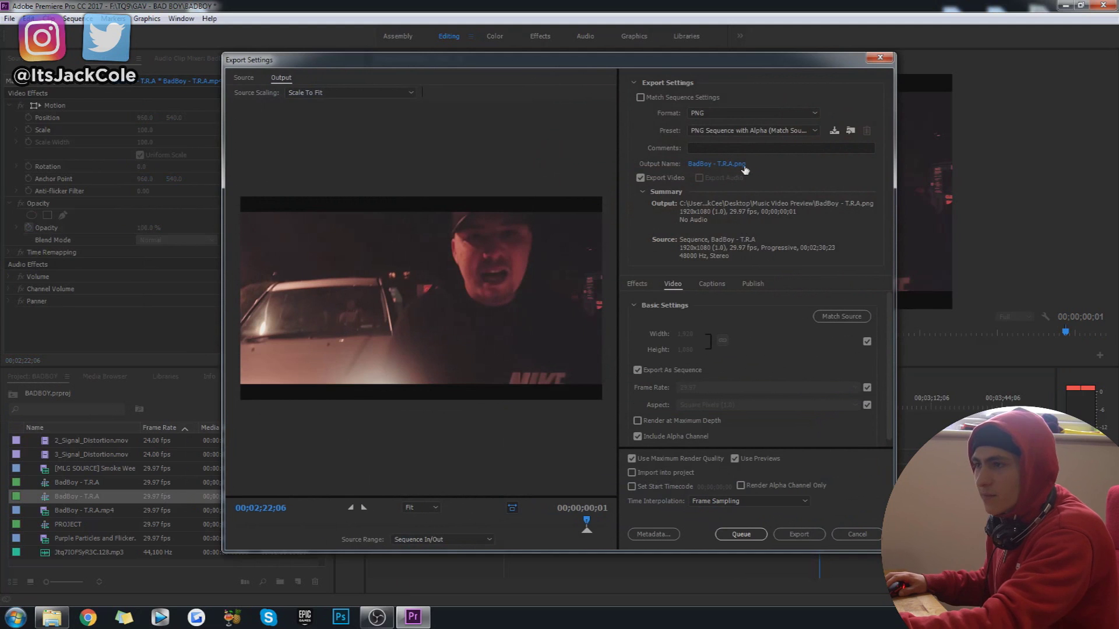
click(744, 167)
click(516, 96)
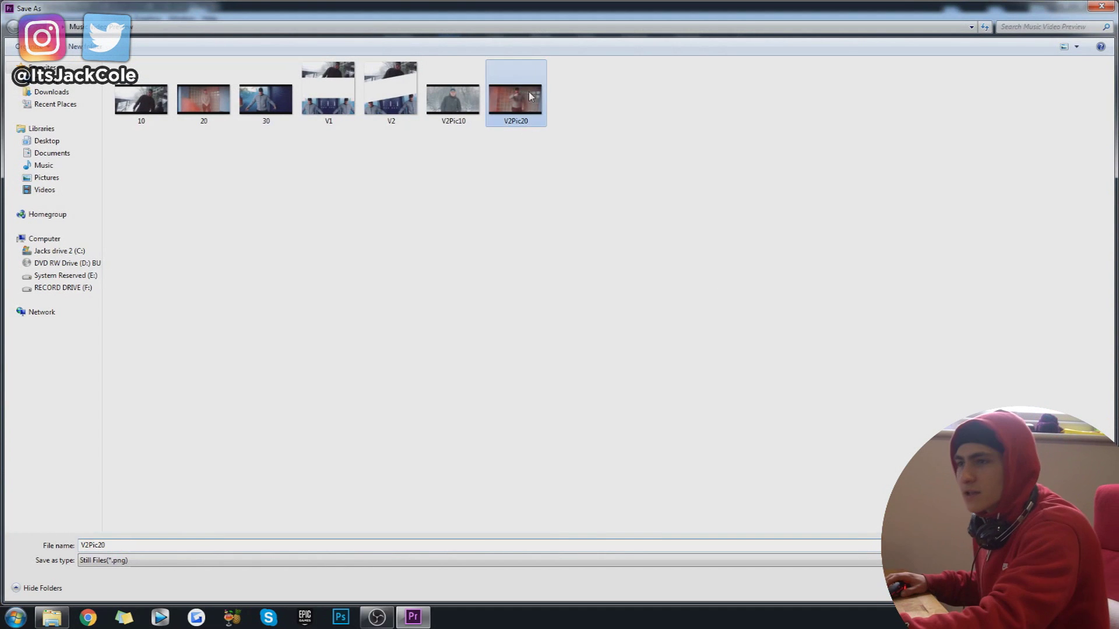
click(133, 542)
key(BackSpace)
key(BackSpace)
text(3)
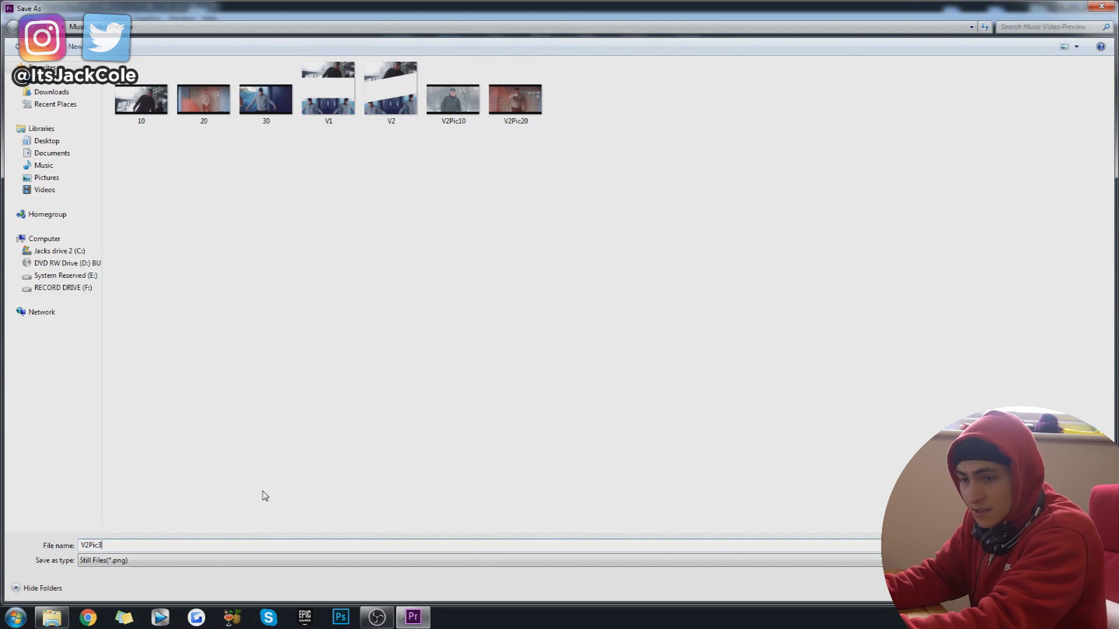
key(Return)
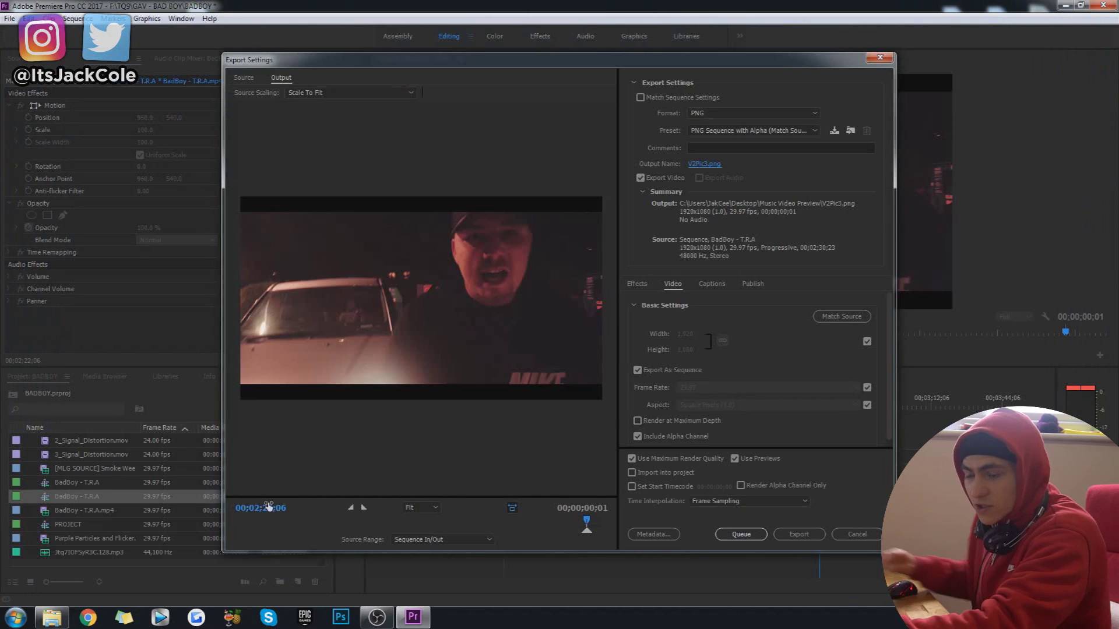
click(799, 534)
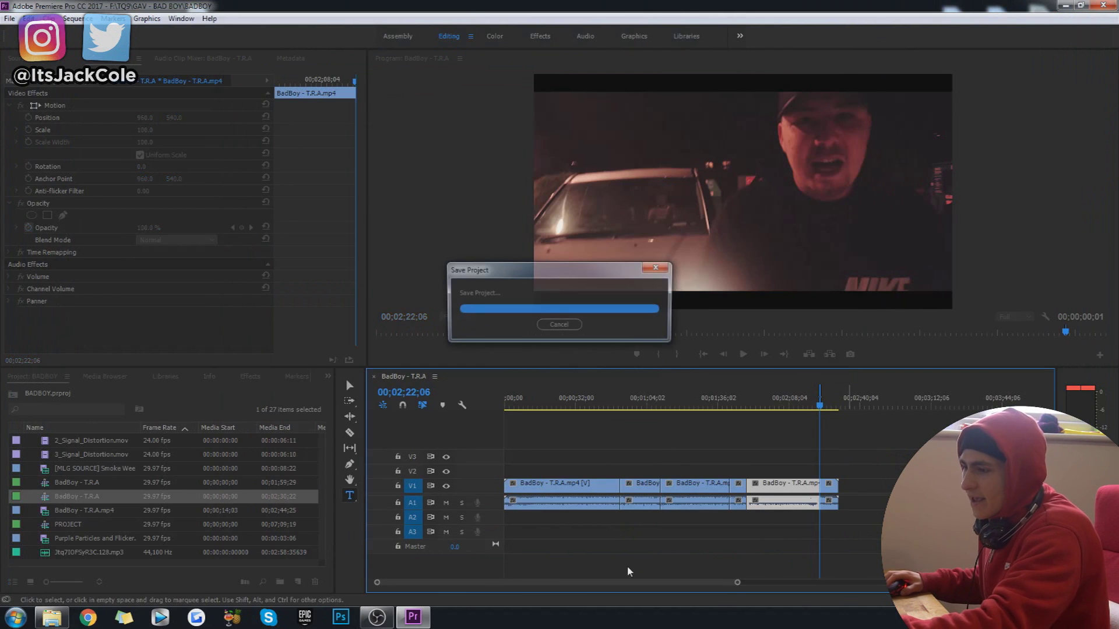
drag(738, 582, 973, 581)
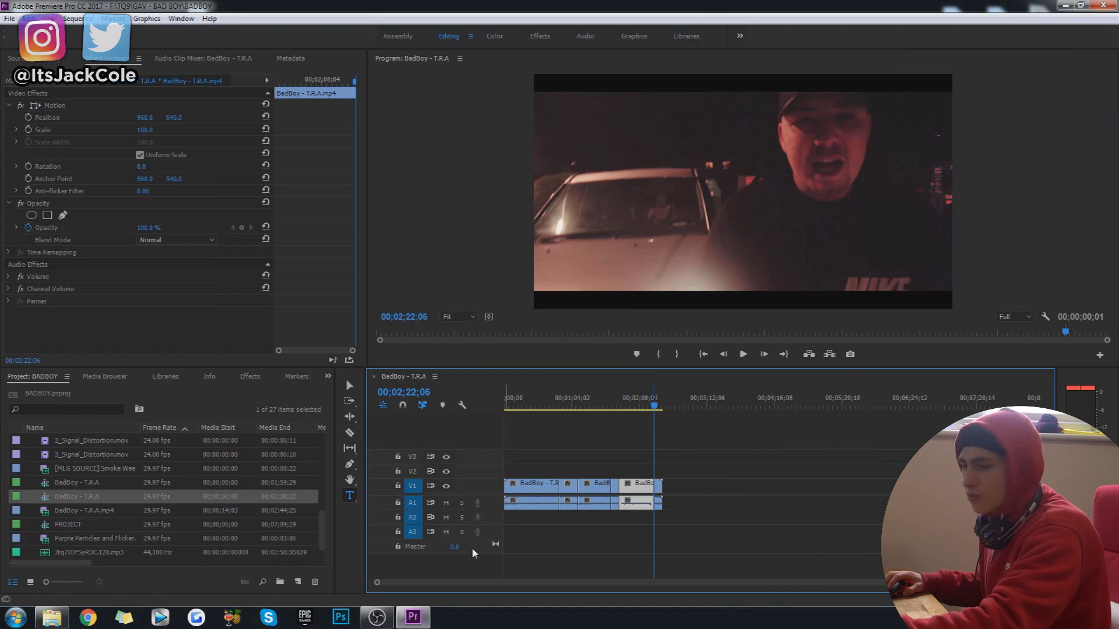
- Launch Photoshop from the Start menu and minimize Premiere Pro
click(16, 618)
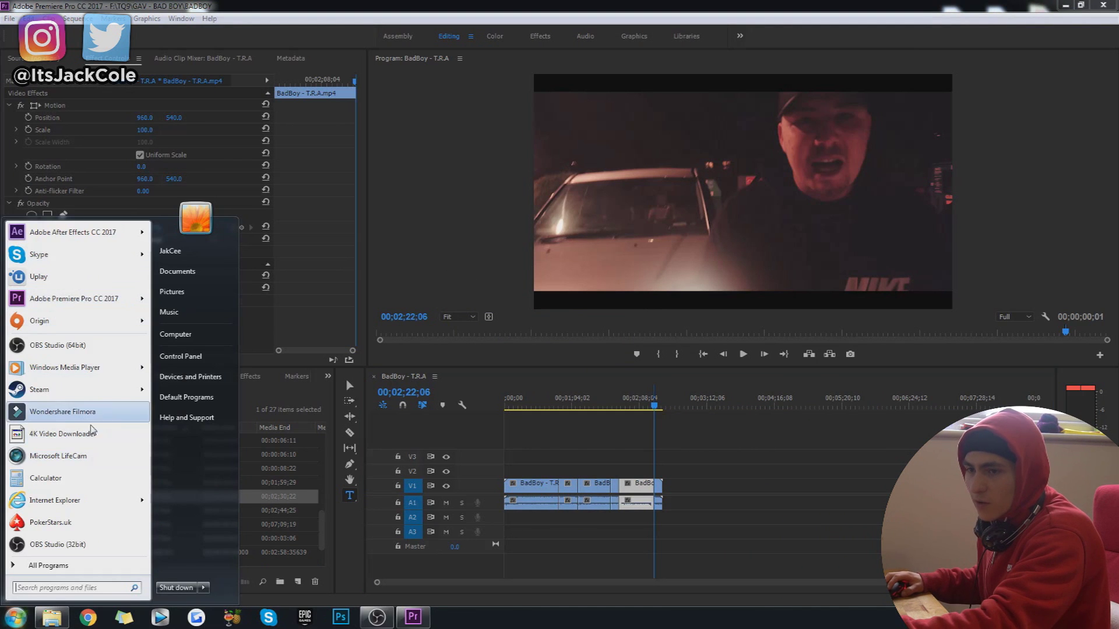
click(370, 584)
click(341, 617)
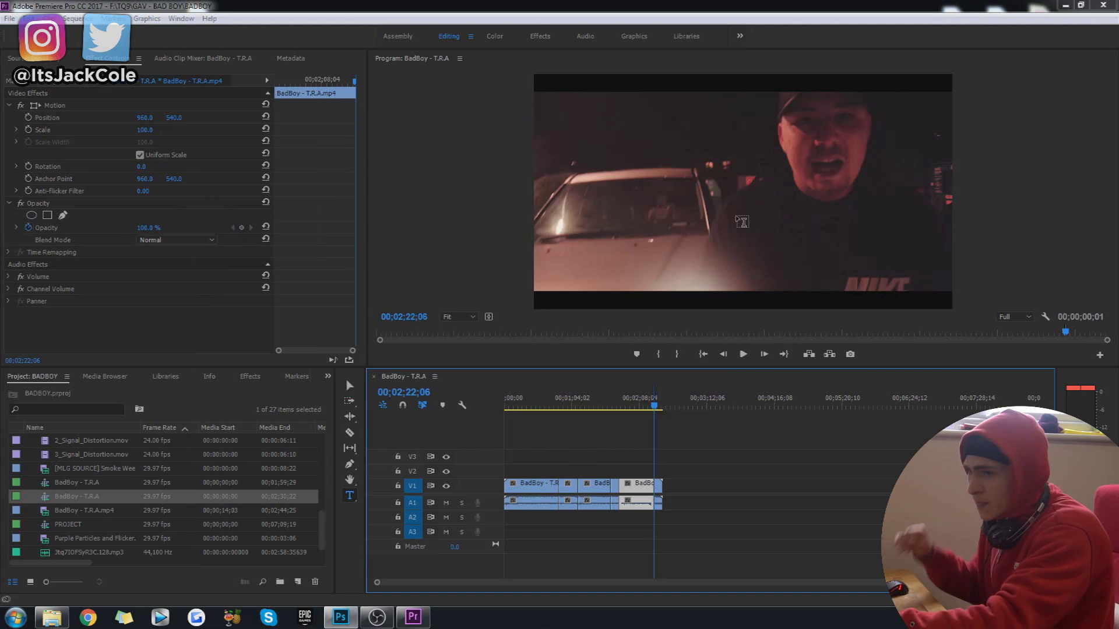
click(426, 623)
click(1064, 3)
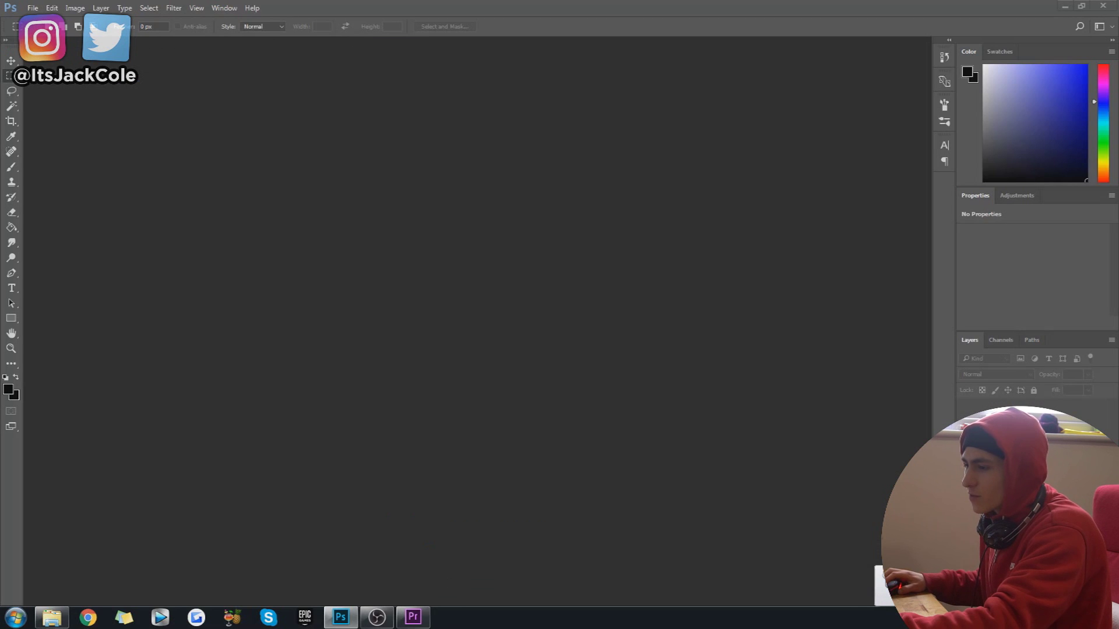
- Open the recent V1.psd design and zoom out to see the whole square
click(32, 7)
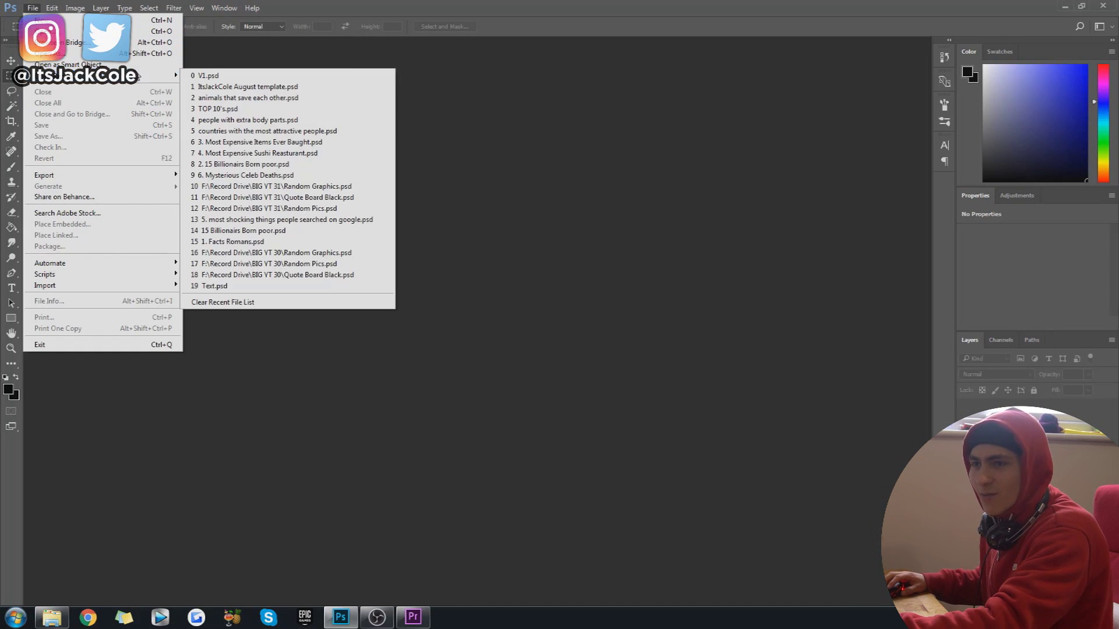
click(351, 62)
click(32, 7)
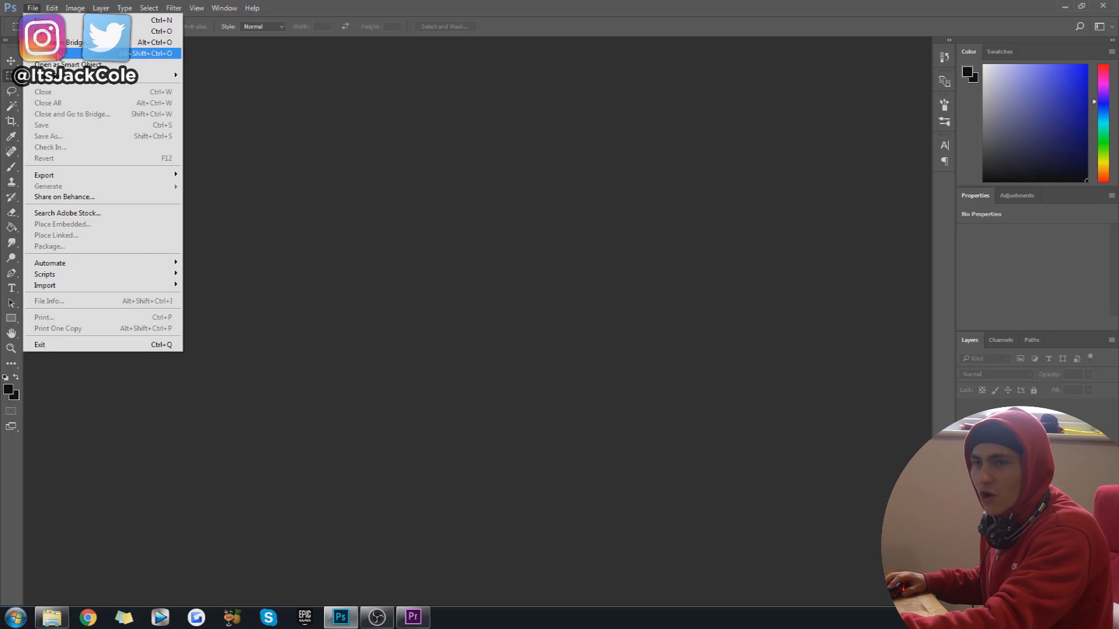
mouse_move(76, 80)
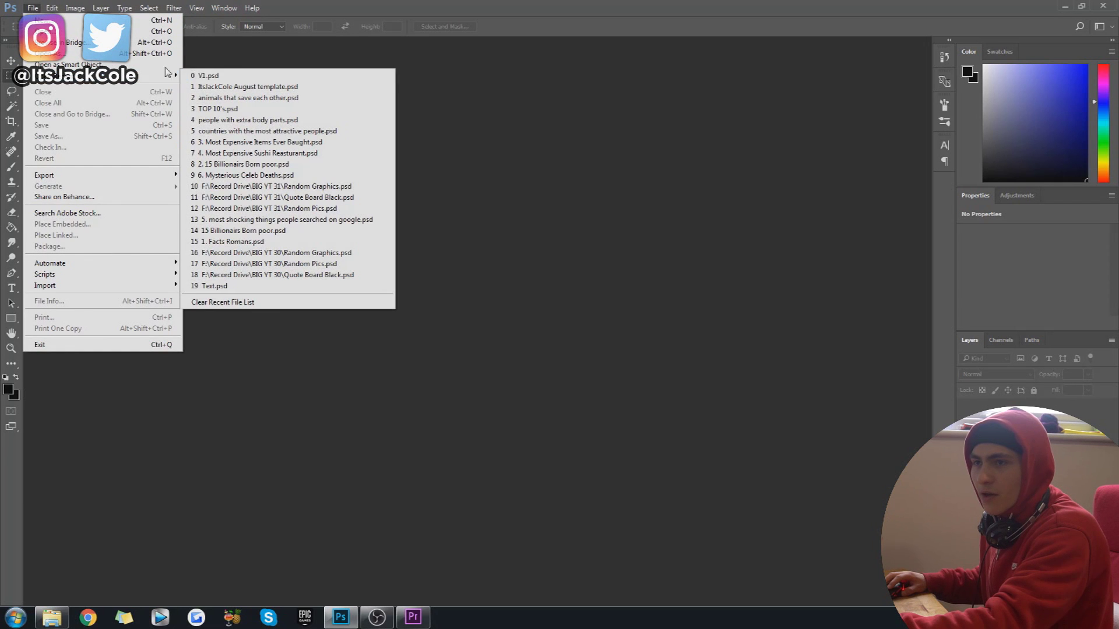
click(249, 77)
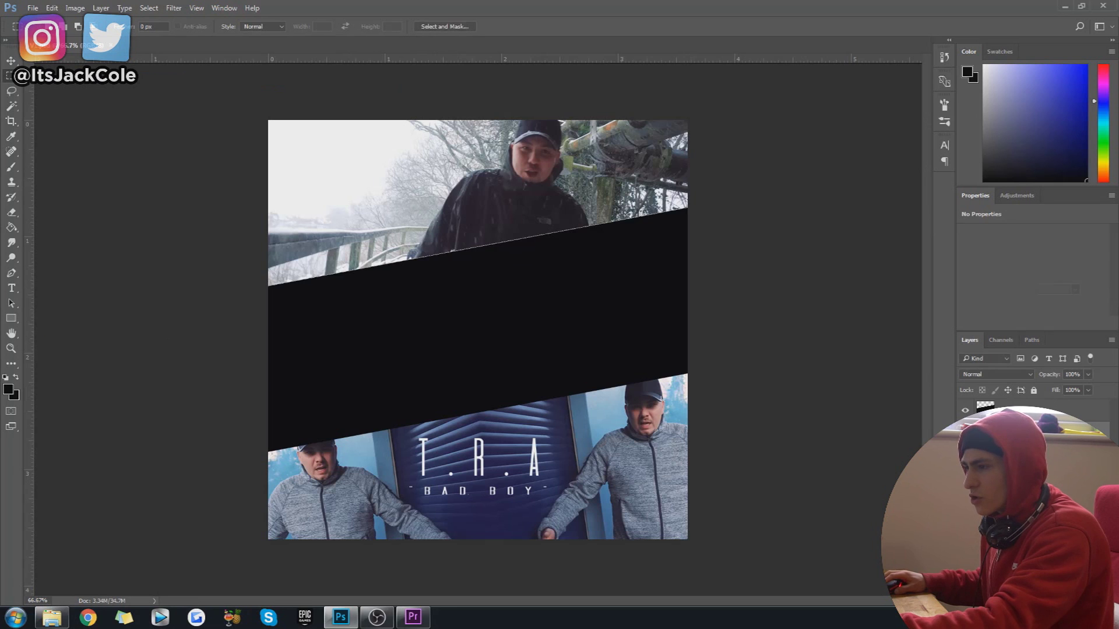
click(11, 348)
drag(570, 286, 532, 287)
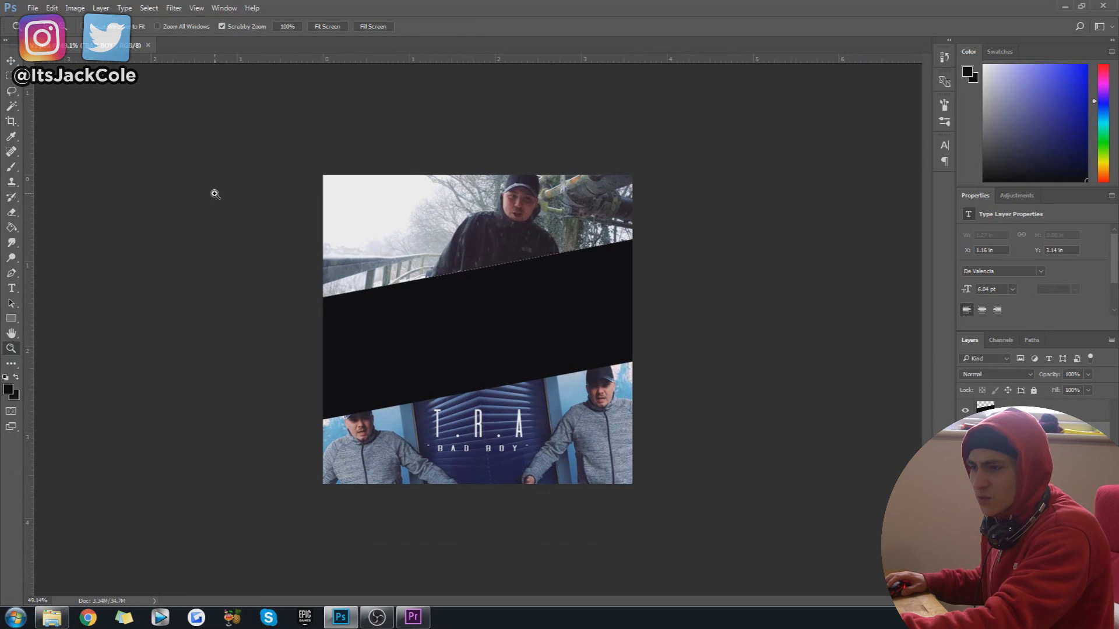
click(32, 9)
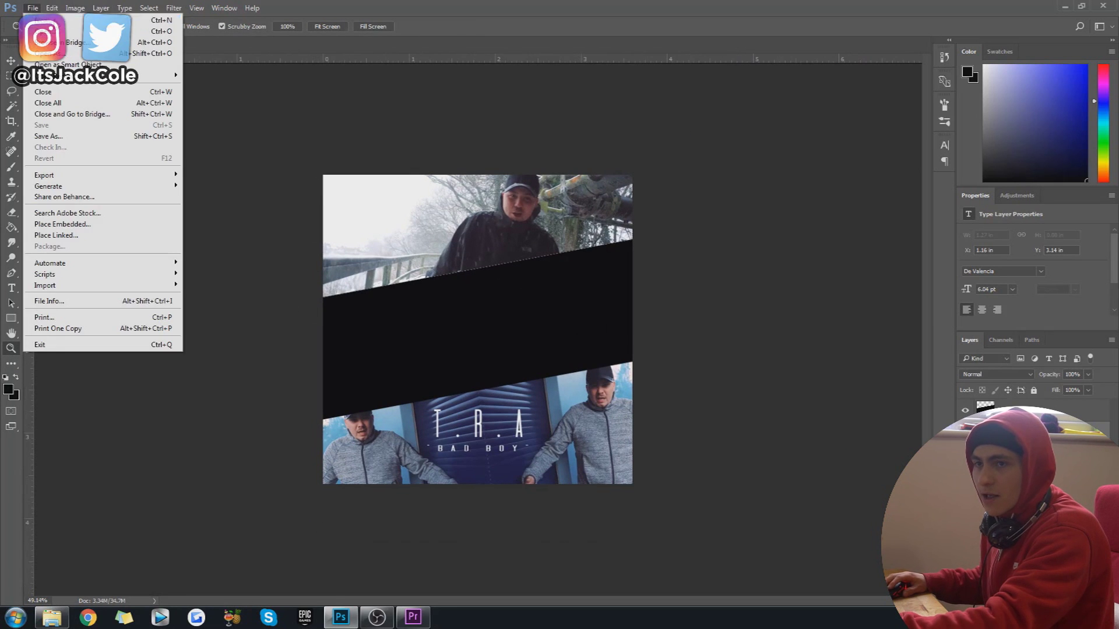
click(40, 19)
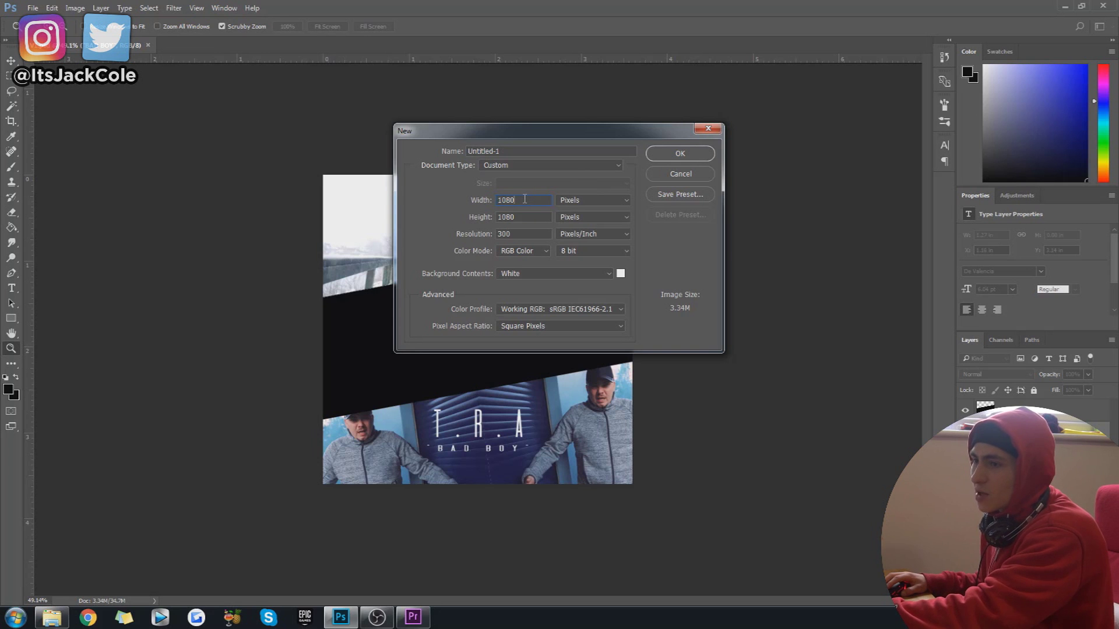
- Create the 1080 × 1080 px document and replace its white Background with an empty transparent layer
click(685, 150)
click(1069, 600)
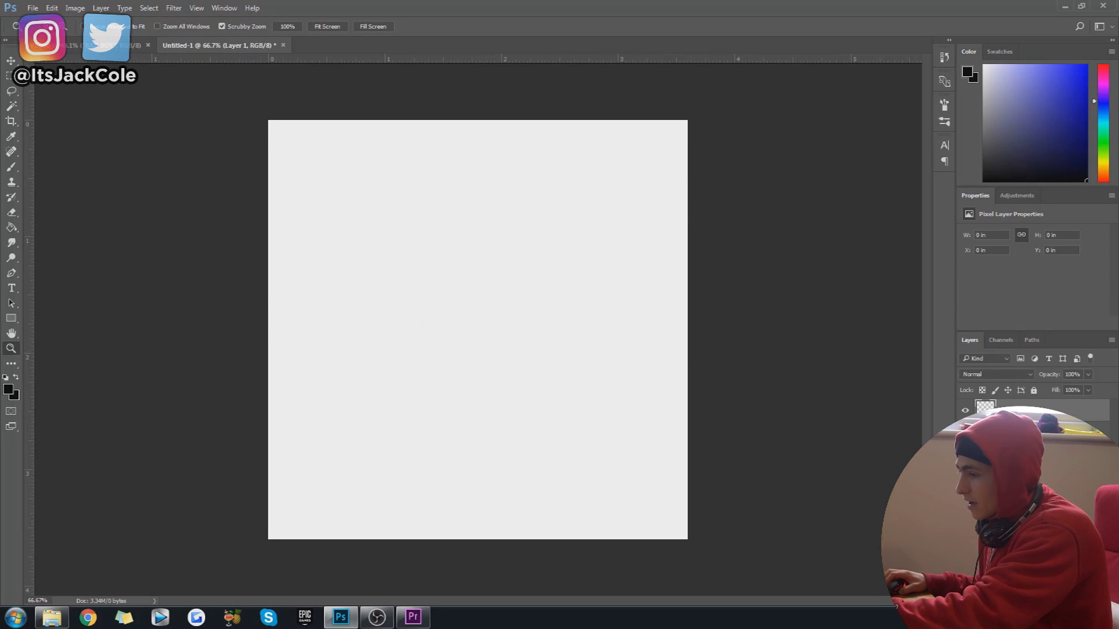
click(1038, 502)
double_click(1043, 433)
key(Return)
key(Delete)
- Adjust the canvas zoom and bring the Music Video Preview folder alongside Photoshop
drag(661, 284, 568, 300)
click(557, 318)
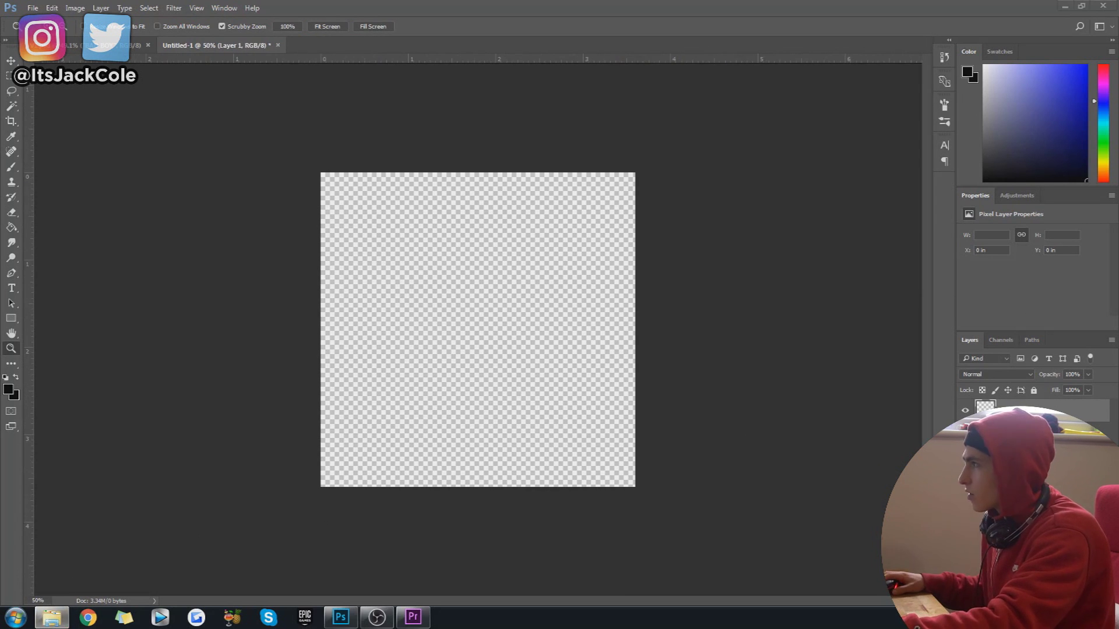
drag(1118, 122, 537, 122)
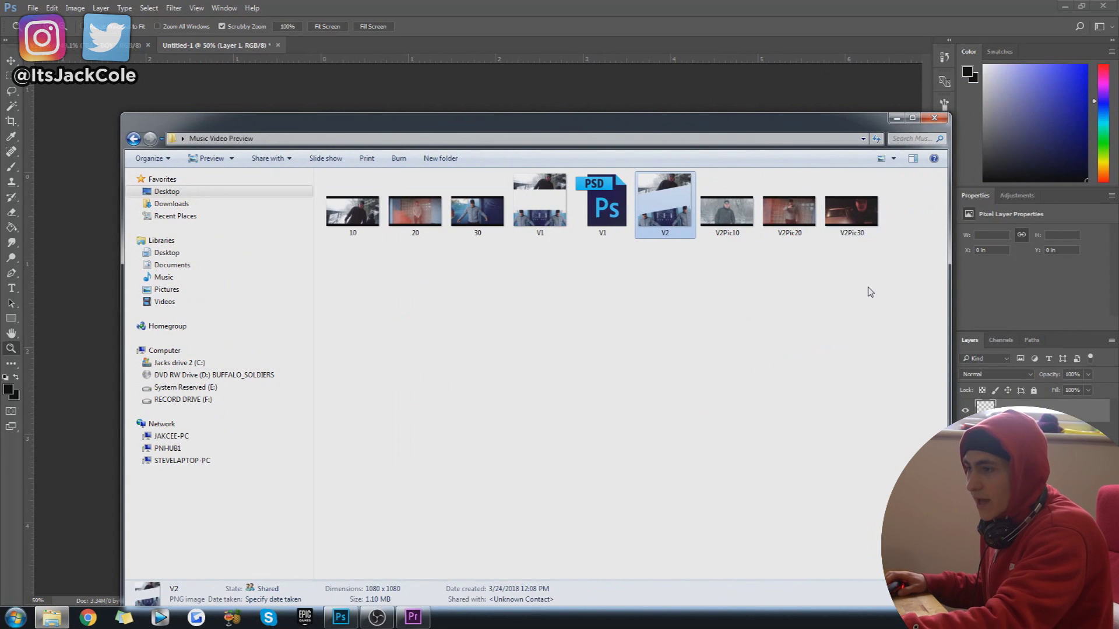
- Place V2Pic10, V2Pic20 and V2Pic30 onto the canvas and hide the night car layer
drag(831, 278, 641, 175)
click(755, 297)
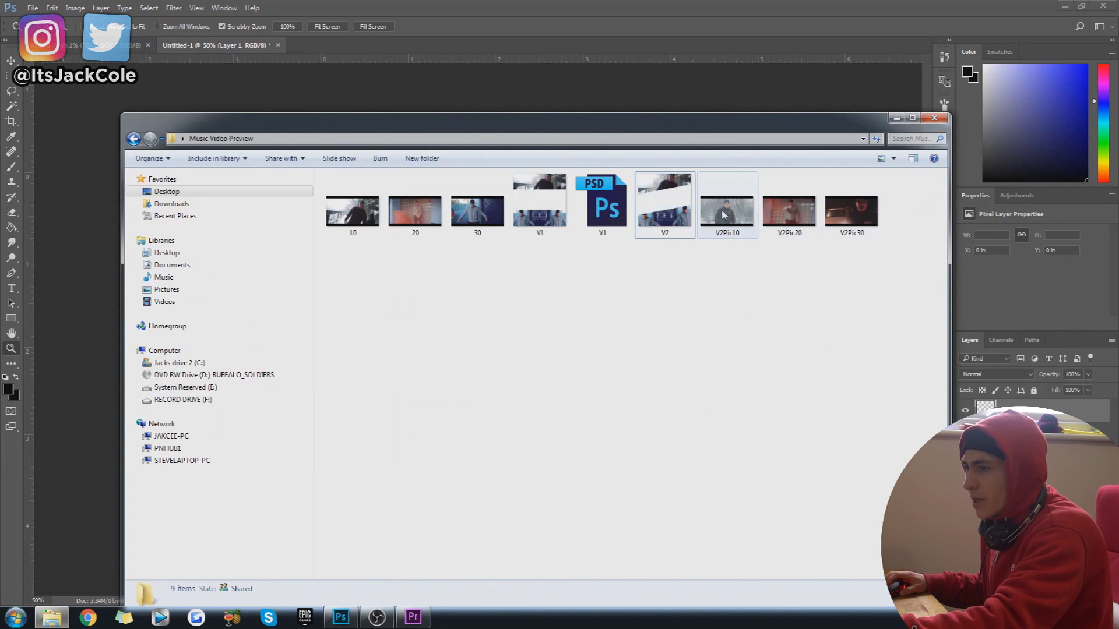
drag(877, 301, 723, 222)
key(alt+Tab)
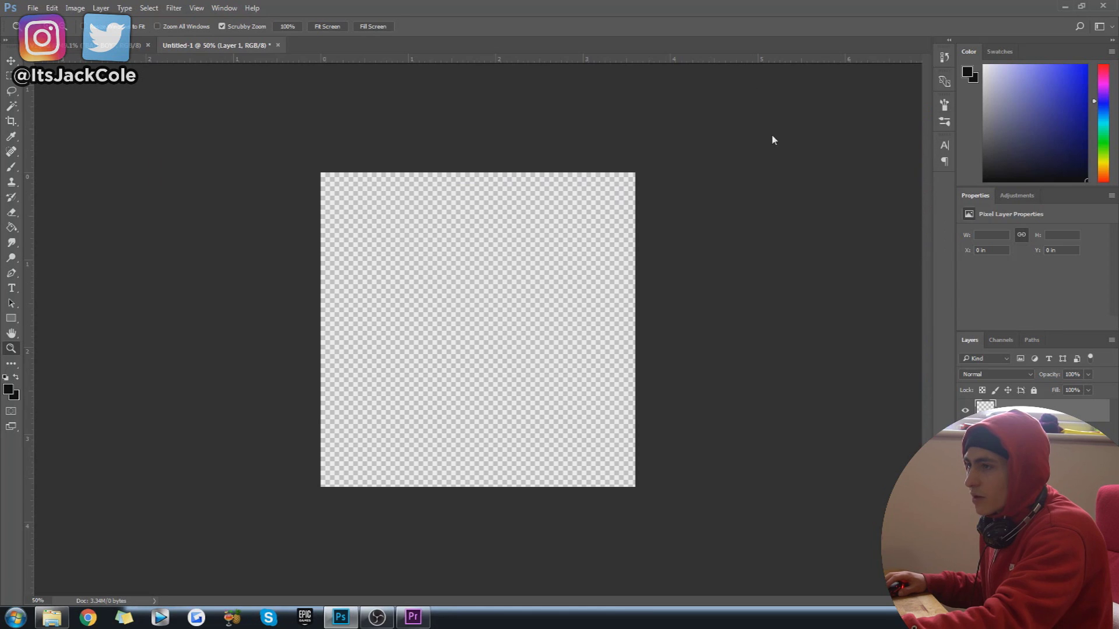
key(Return)
key(Return)
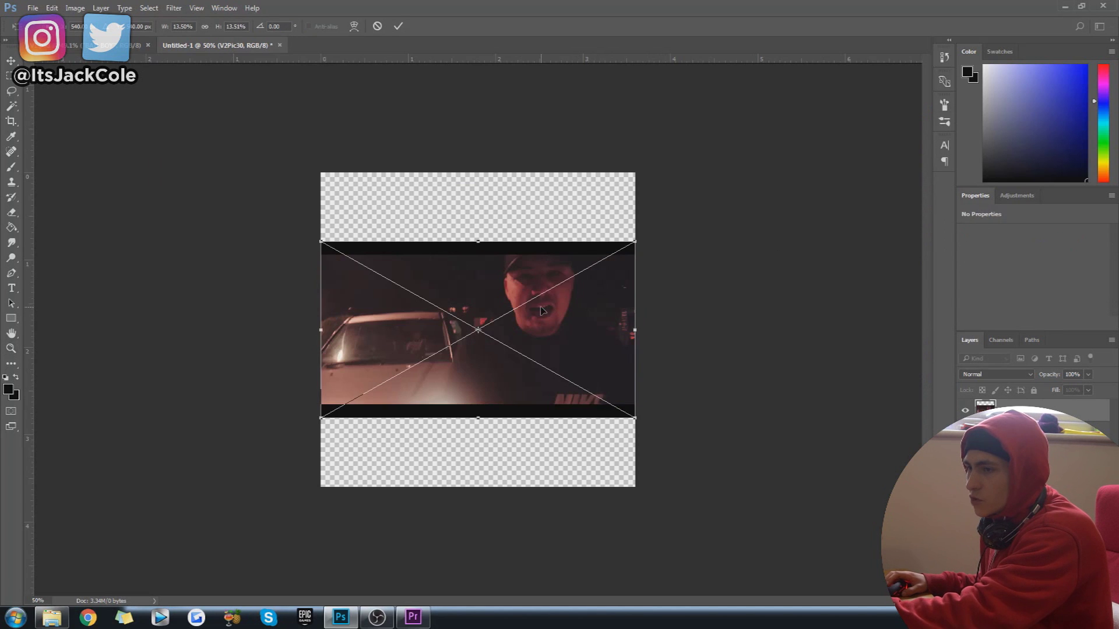
key(Return)
key(z)
click(965, 410)
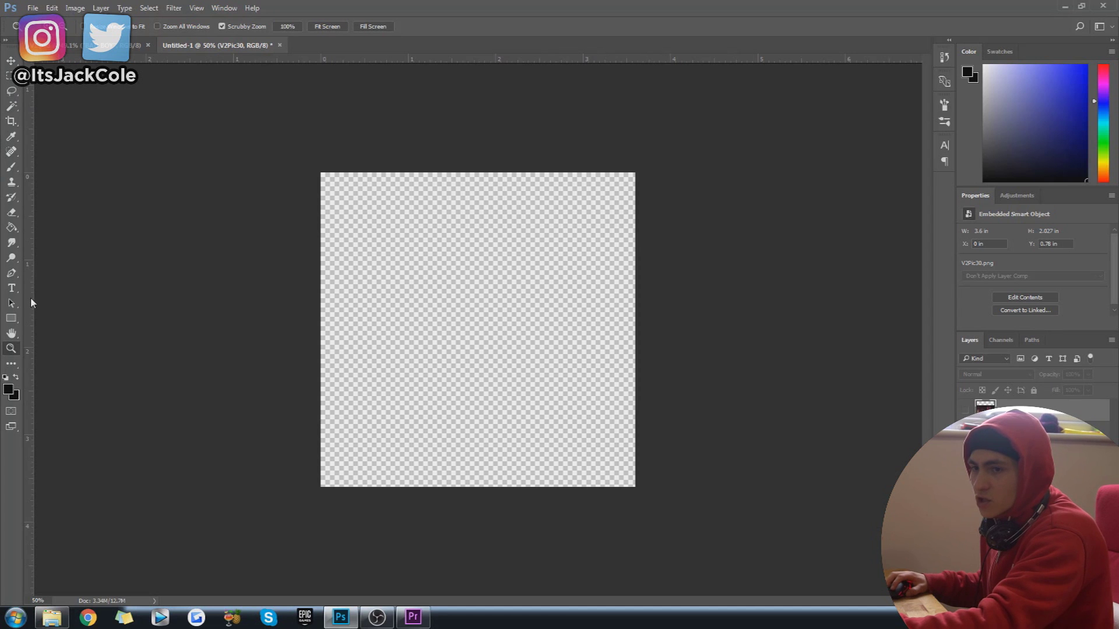
- Add vertical and horizontal guides crossing at the canvas centre
drag(32, 302, 480, 338)
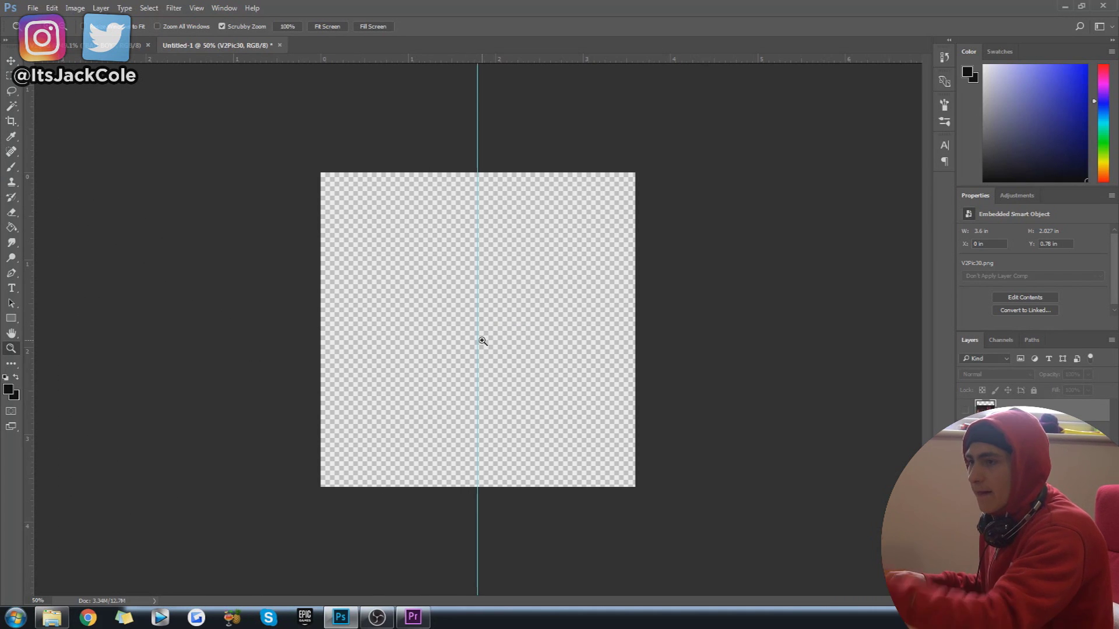
drag(553, 57, 517, 330)
key(ctrl+r)
key(ctrl+r)
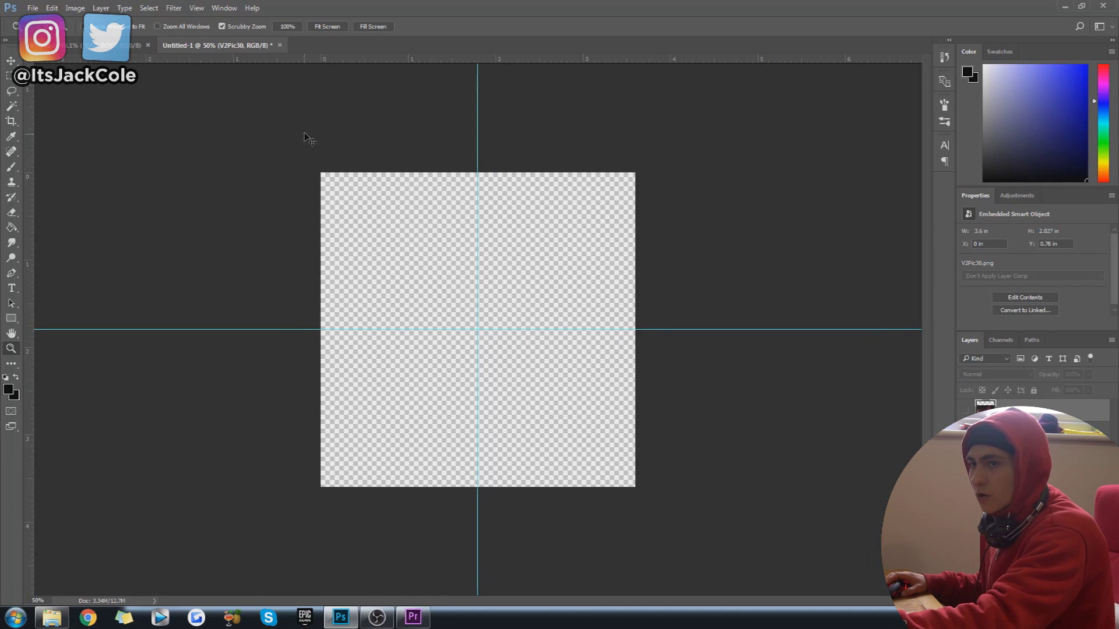
key(ctrl+r)
key(ctrl+r)
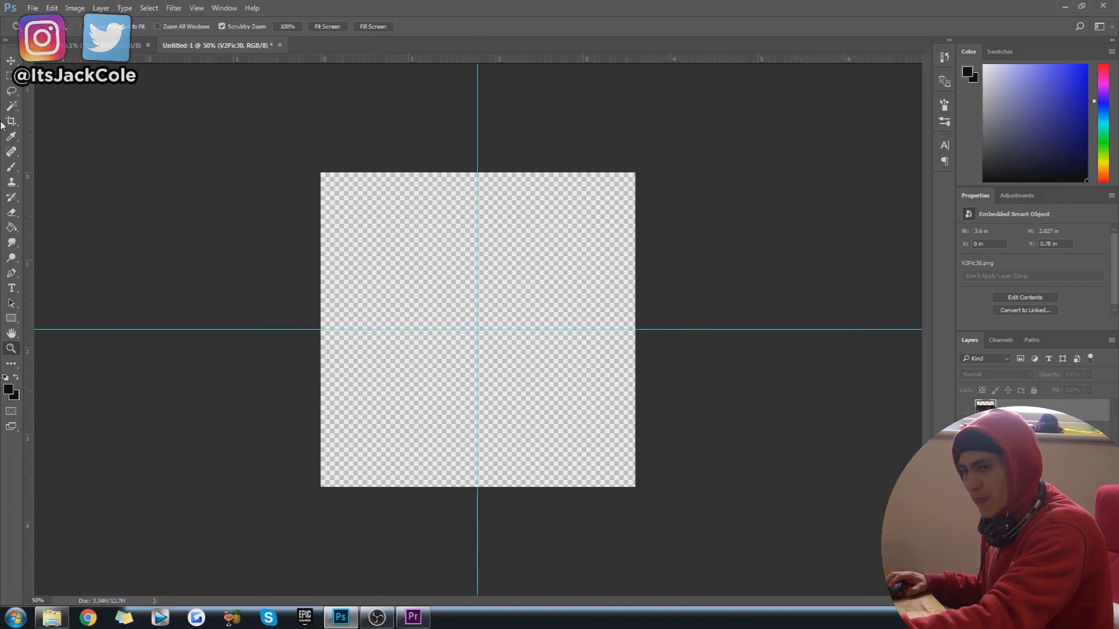
- Select a full-width middle band and fill it black on a new Layer 1
click(11, 75)
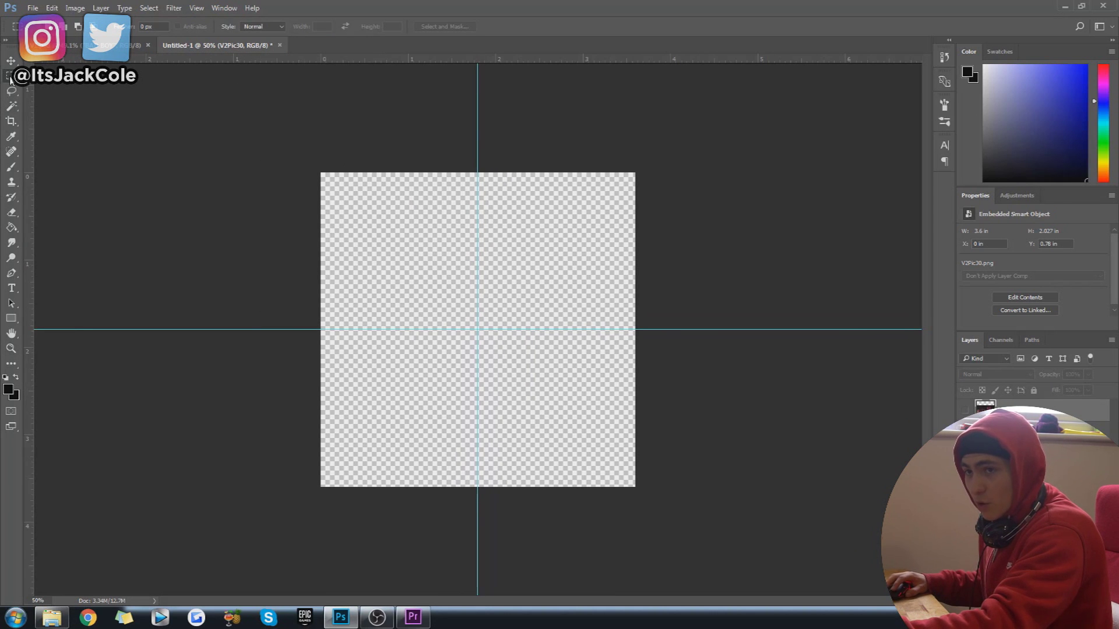
drag(301, 252, 732, 384)
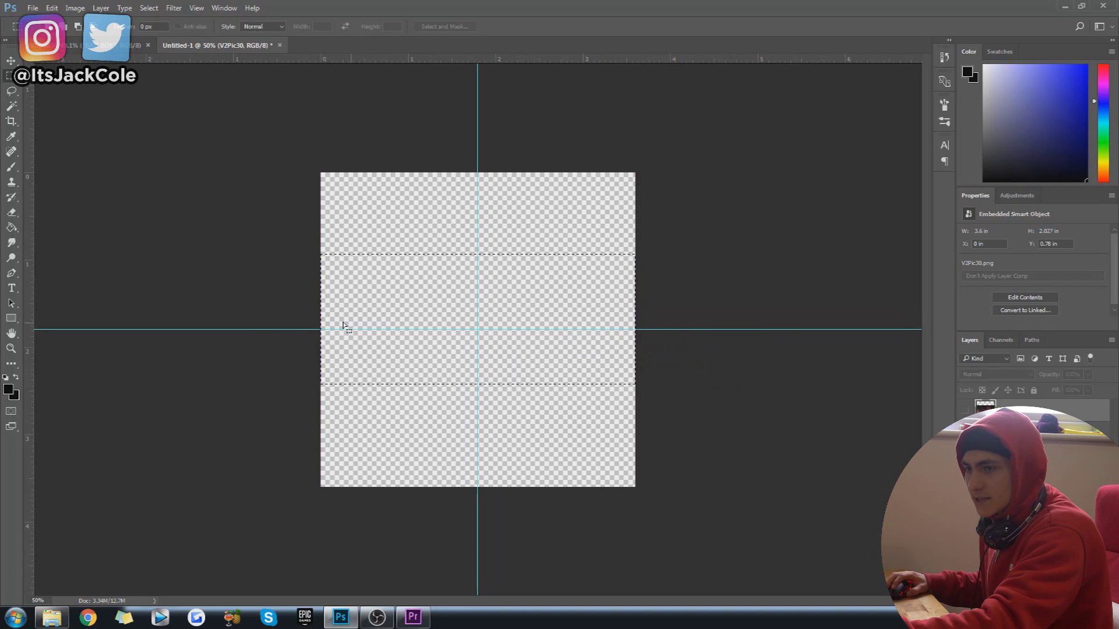
drag(473, 306, 475, 317)
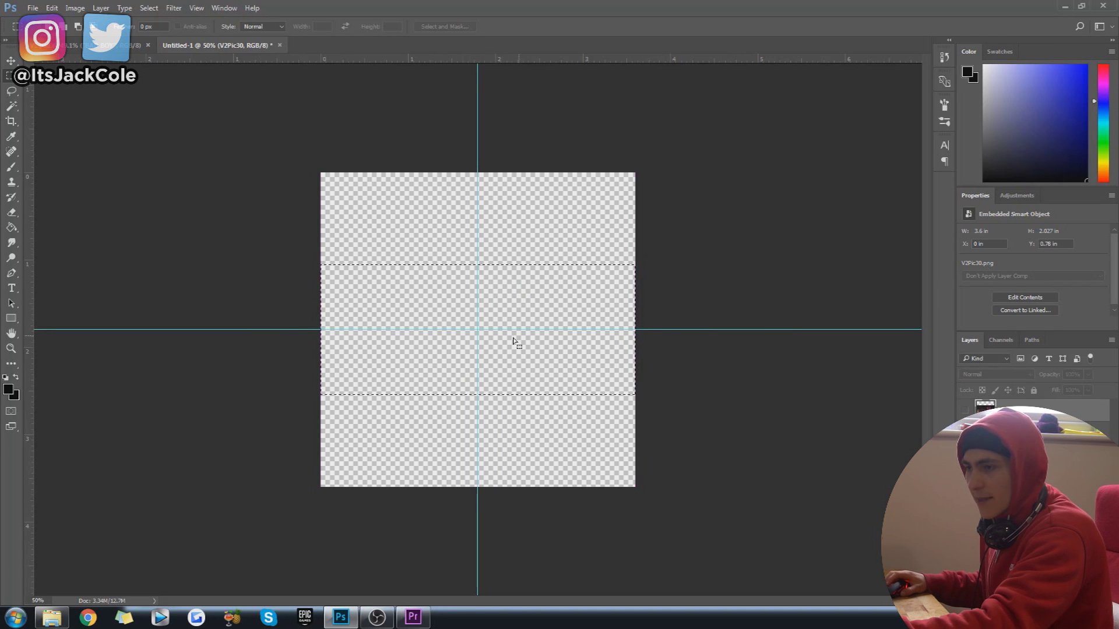
click(1069, 600)
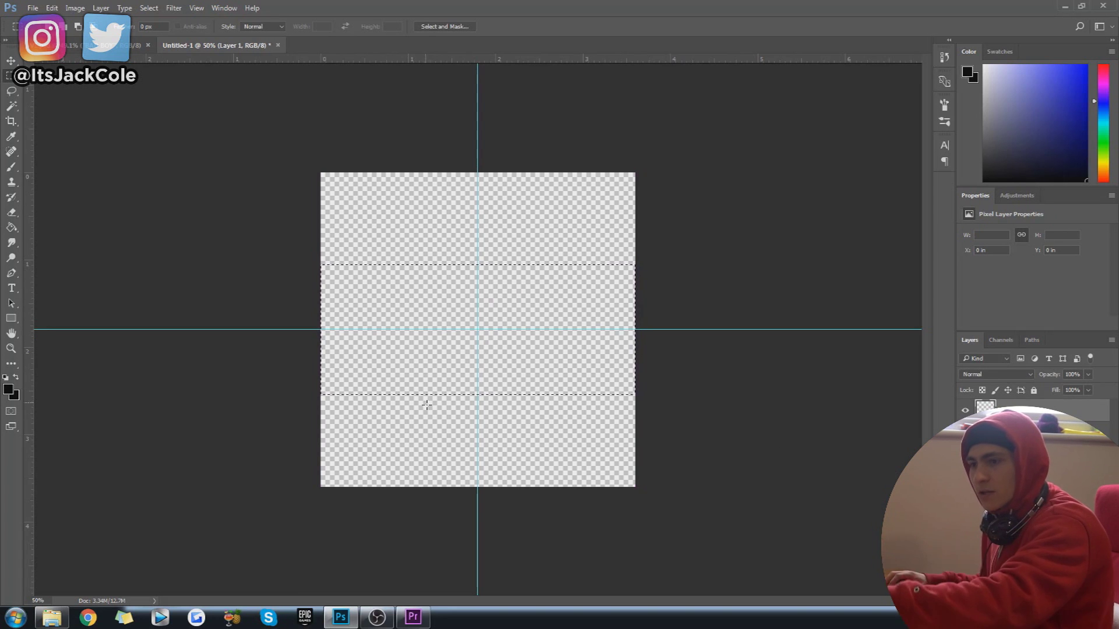
click(11, 227)
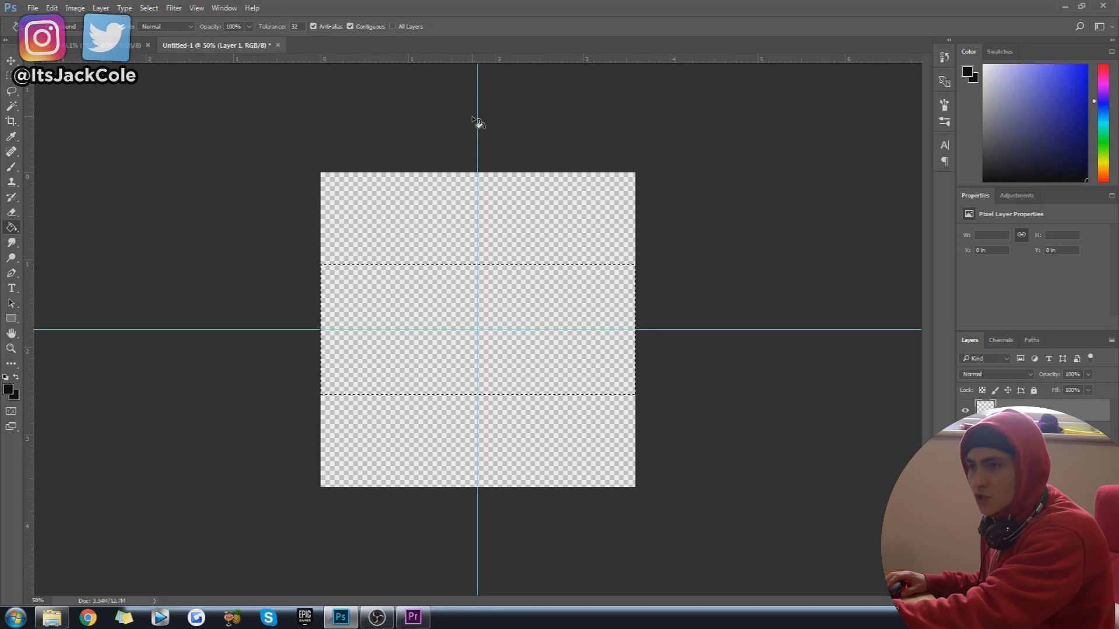
click(518, 318)
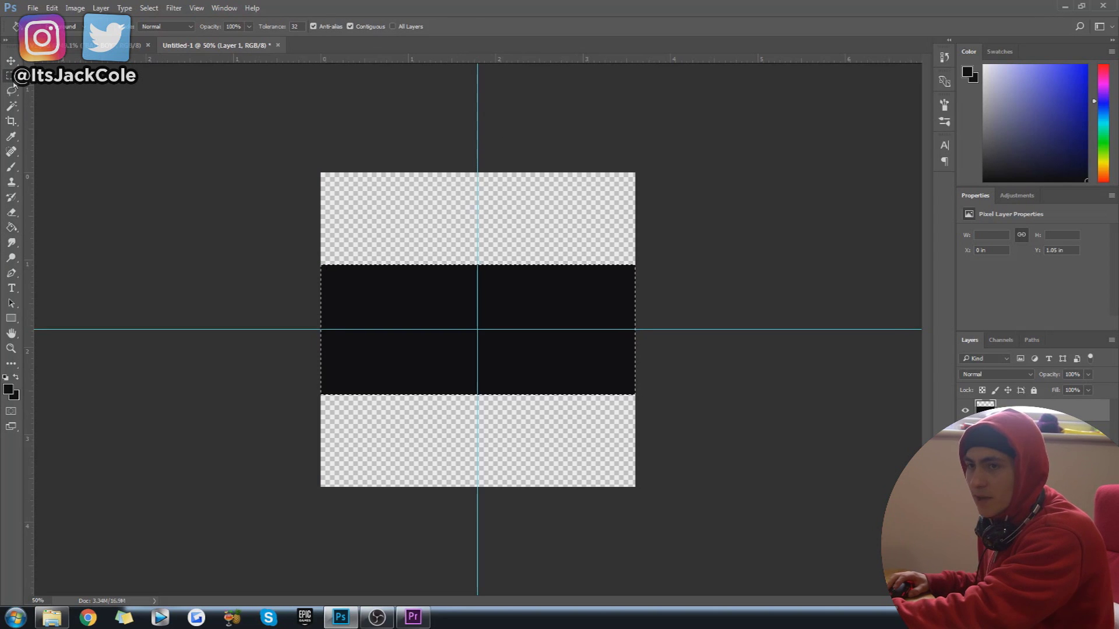
click(11, 75)
click(539, 276)
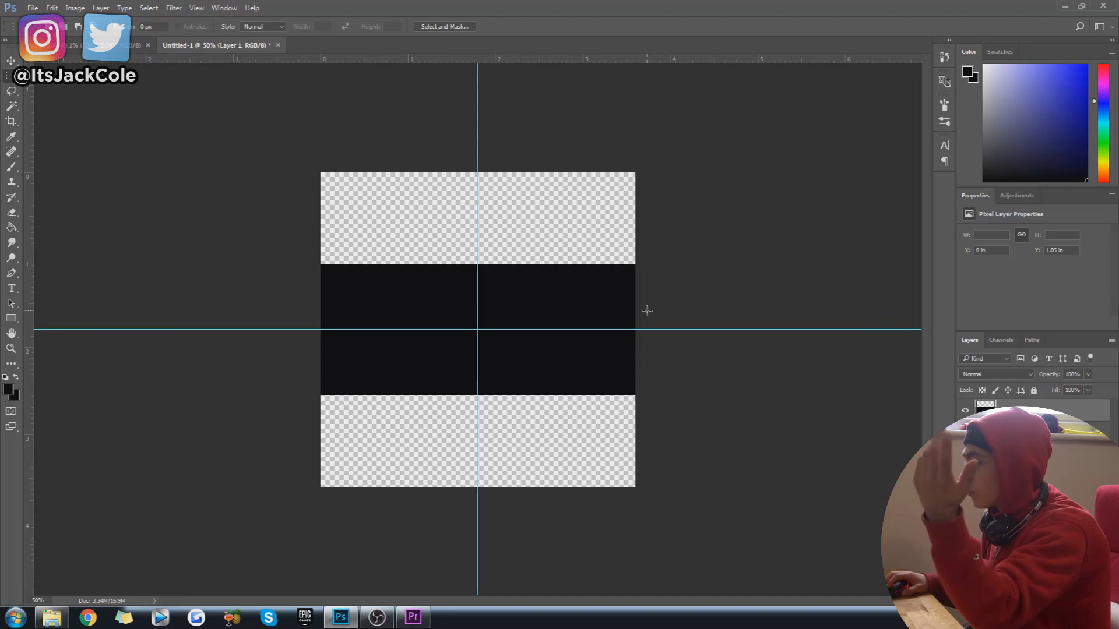
- Toggle the black band layer's visibility to compare, then hide the guides with Ctrl+;
click(4, 351)
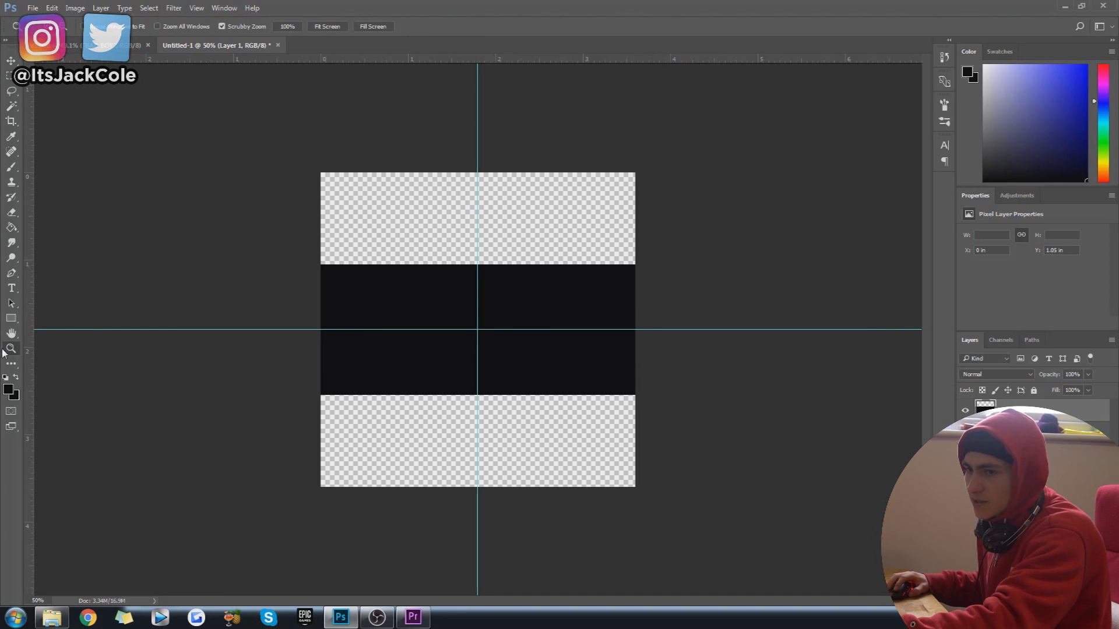
click(965, 411)
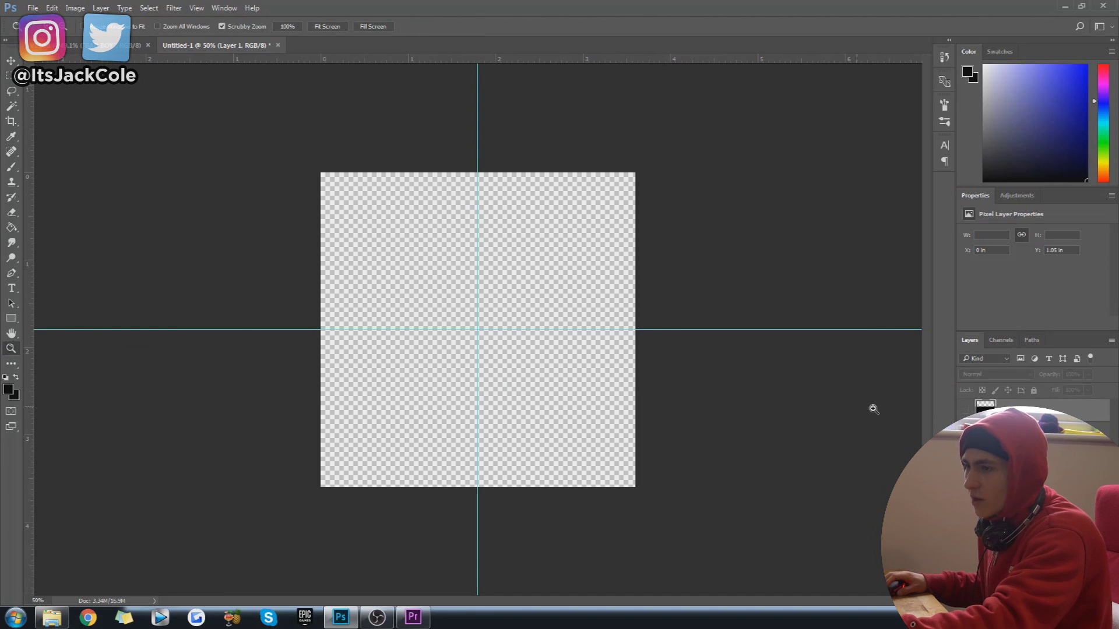
click(965, 411)
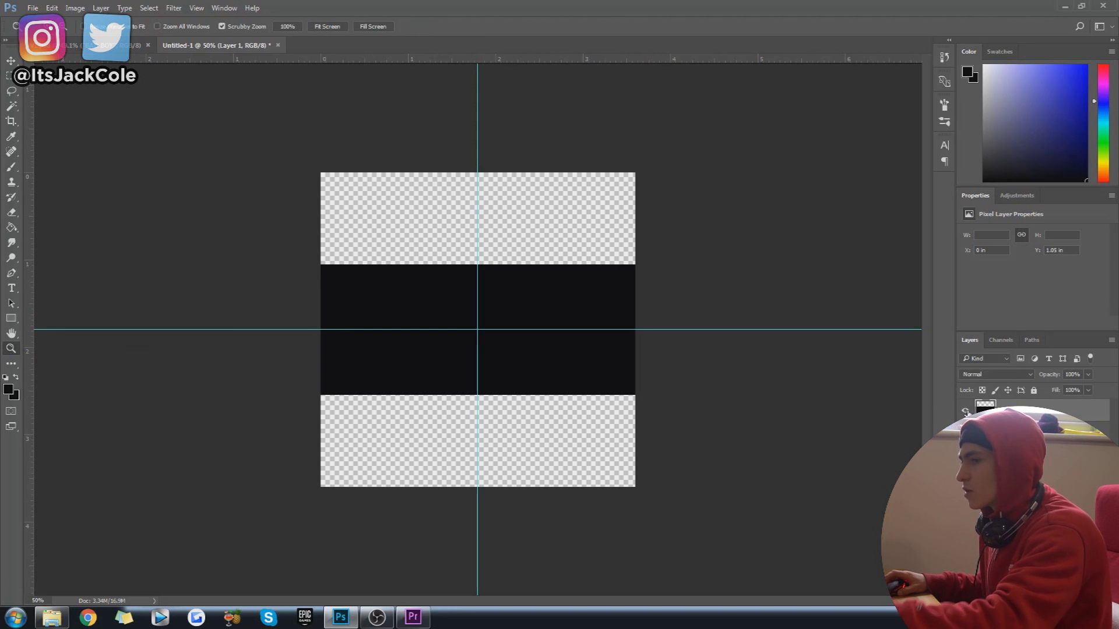
click(965, 411)
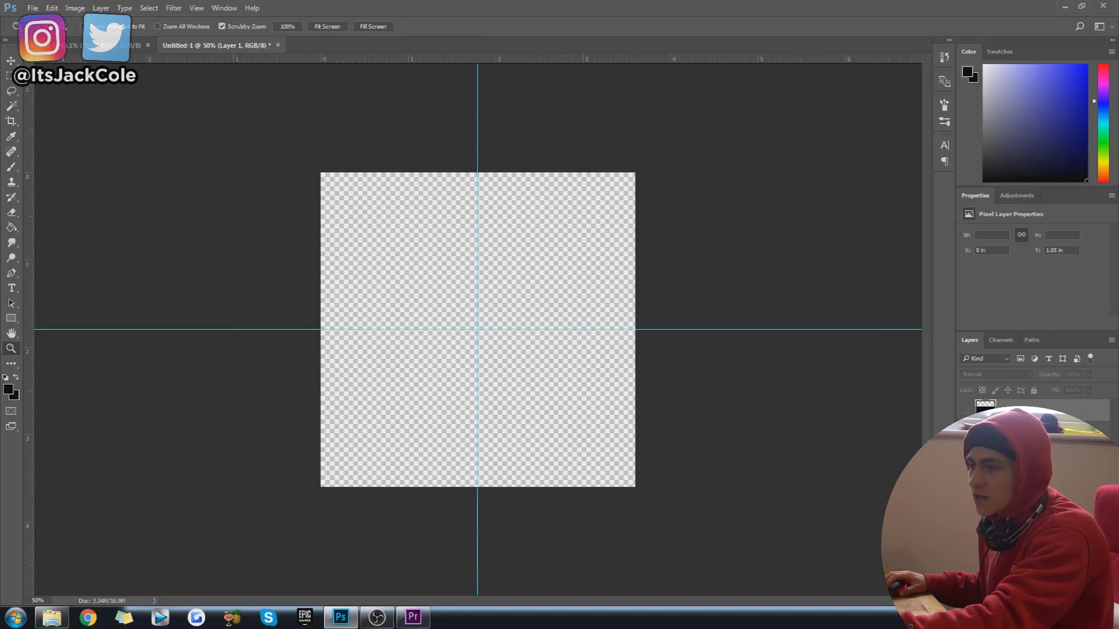
click(965, 411)
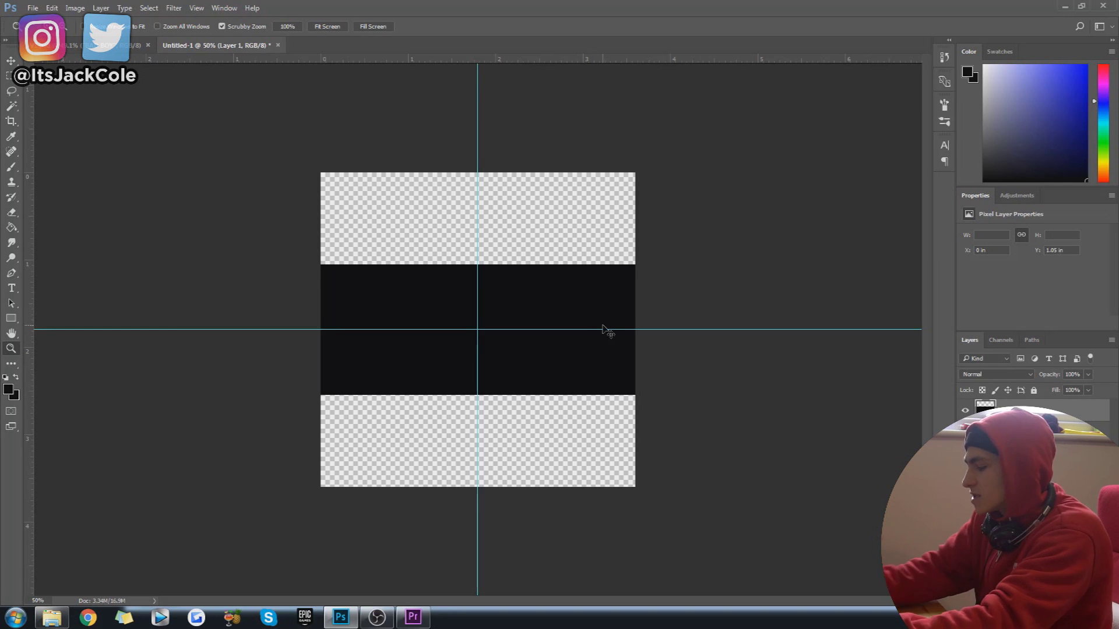
key(ctrl+semicolon)
- Reveal the V2Pic10 snow-scene still and move it to the top of the canvas
click(1014, 432)
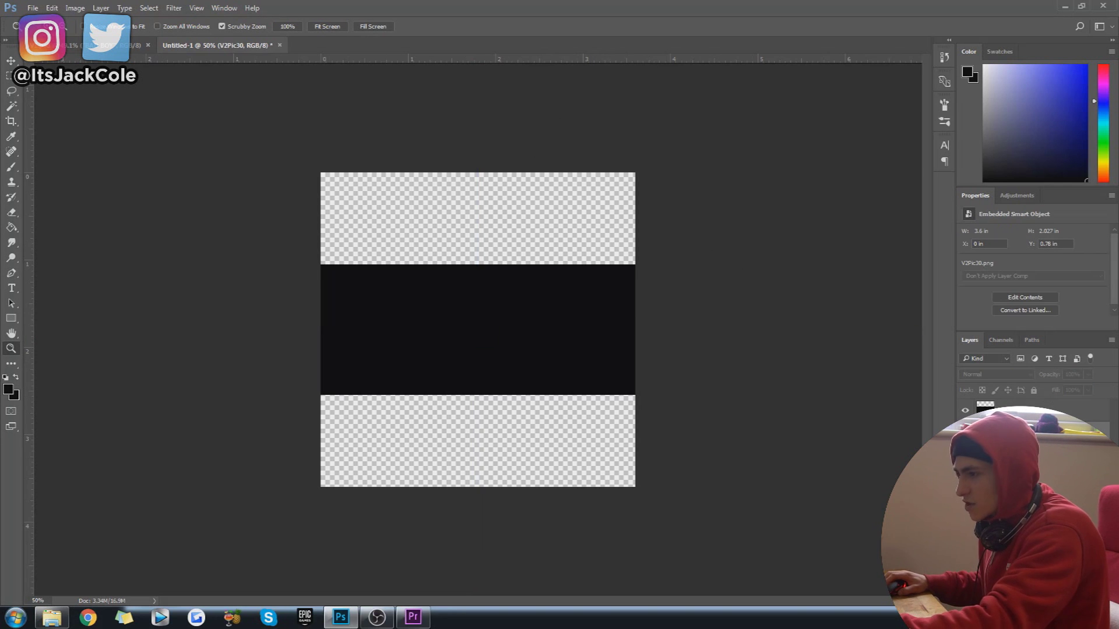
click(965, 432)
click(965, 433)
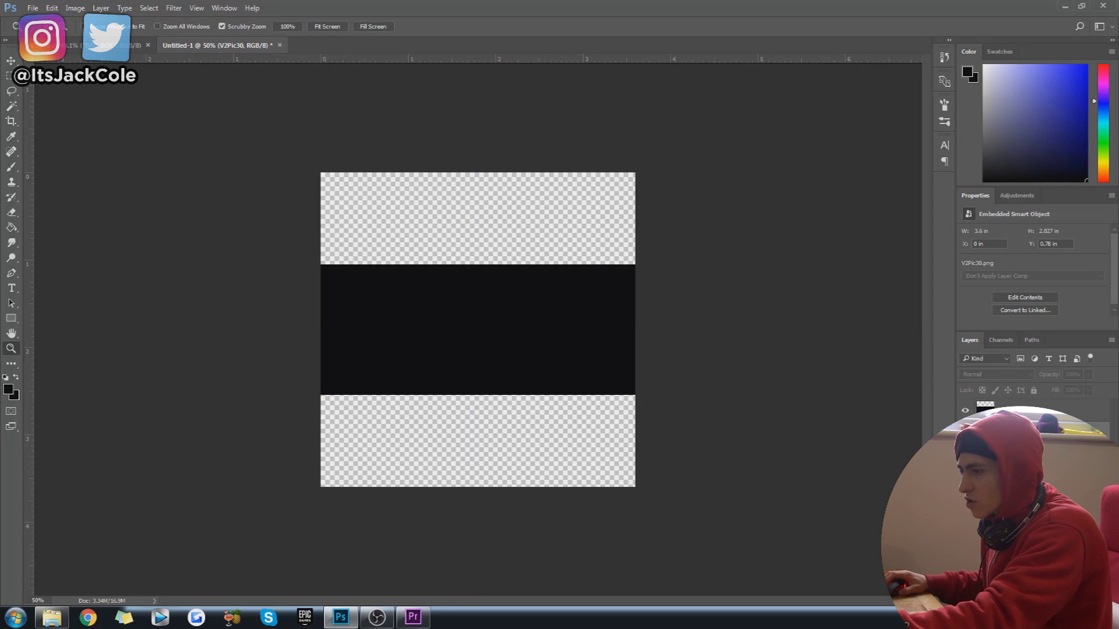
click(965, 454)
click(1014, 453)
key(ctrl+t)
drag(595, 338, 590, 249)
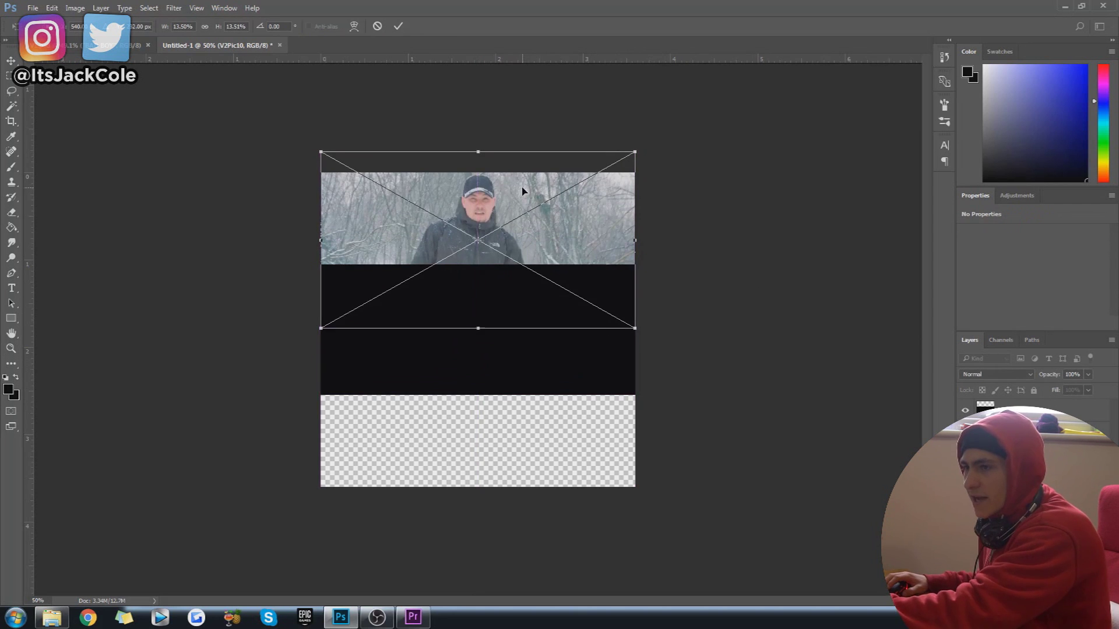
key(Return)
key(z)
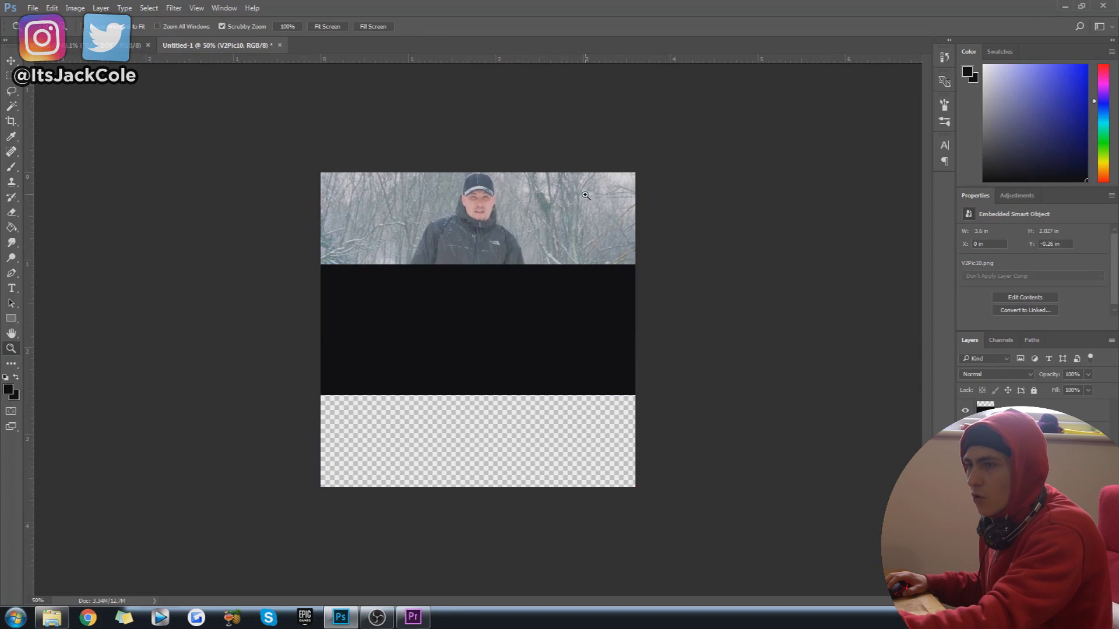
- Show the pink-room still and drag it down into the lower area of the square
mouse_move(586, 196)
mouse_down()
mouse_move(595, 192)
mouse_move(568, 188)
mouse_move(603, 185)
mouse_move(554, 184)
mouse_move(577, 186)
mouse_up()
click(966, 433)
drag(714, 336, 700, 354)
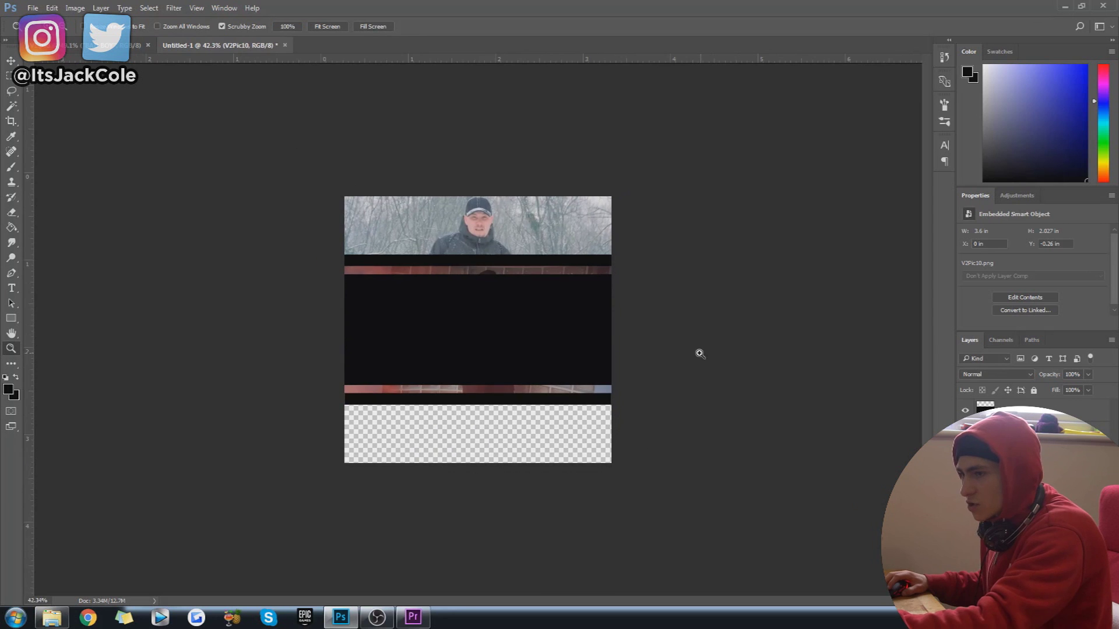
drag(537, 282, 634, 410)
key(Return)
key(z)
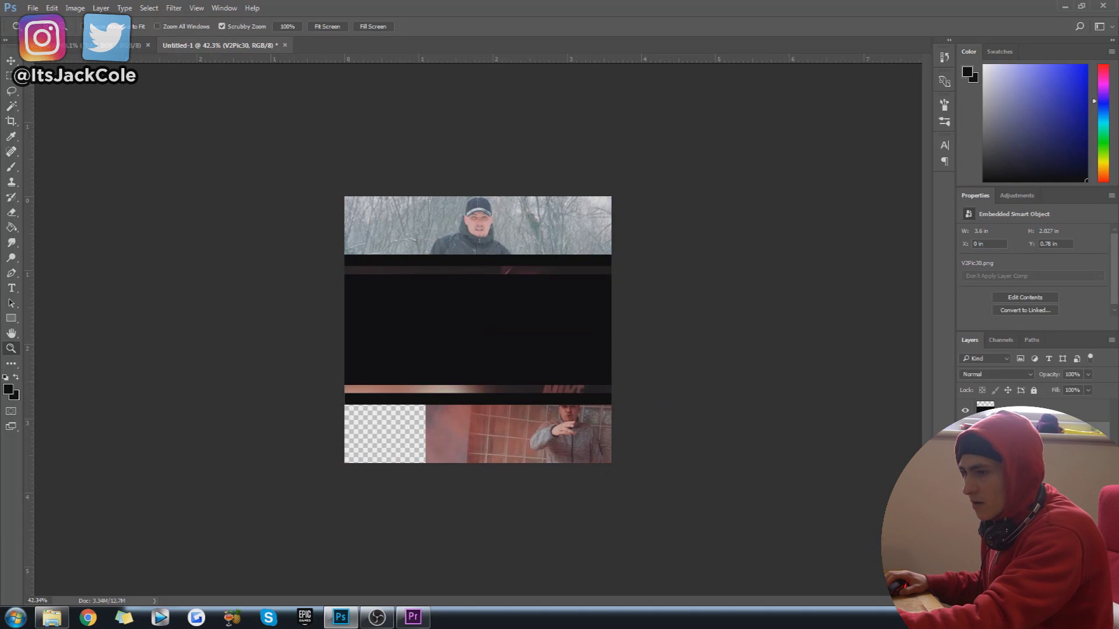
- Move the night-car still to the bottom, shrink it, and slide it to the right edge
drag(574, 302, 574, 424)
drag(611, 525, 542, 487)
drag(520, 411, 578, 421)
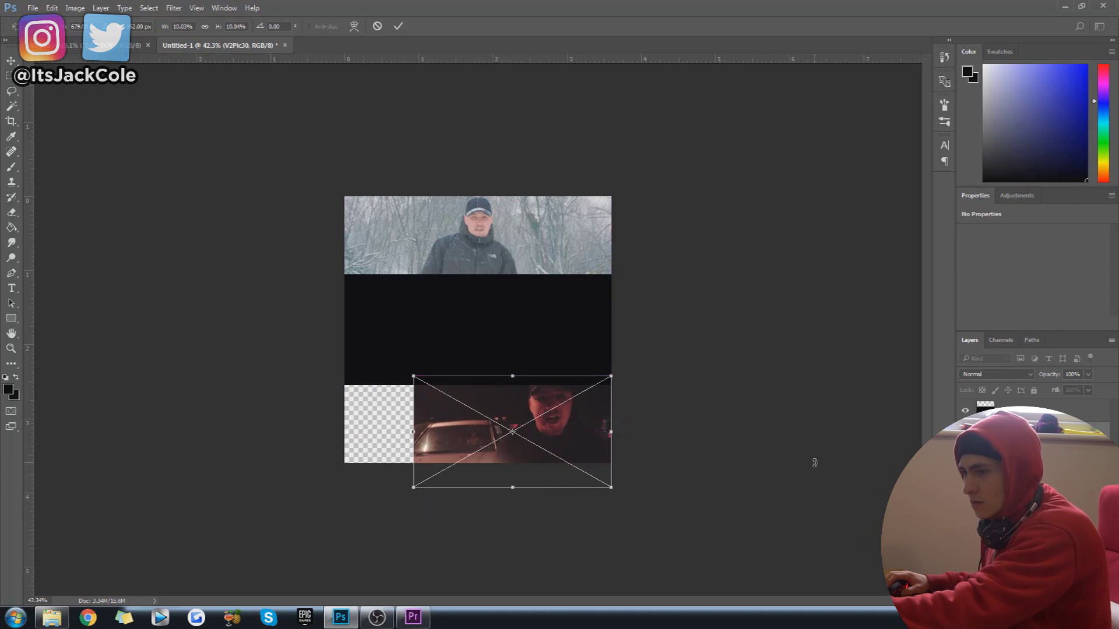
key(Return)
key(z)
- Move the V2Pic20 pink-room still left into the empty gap beside the car
click(1014, 454)
key(ctrl+t)
drag(607, 411, 424, 411)
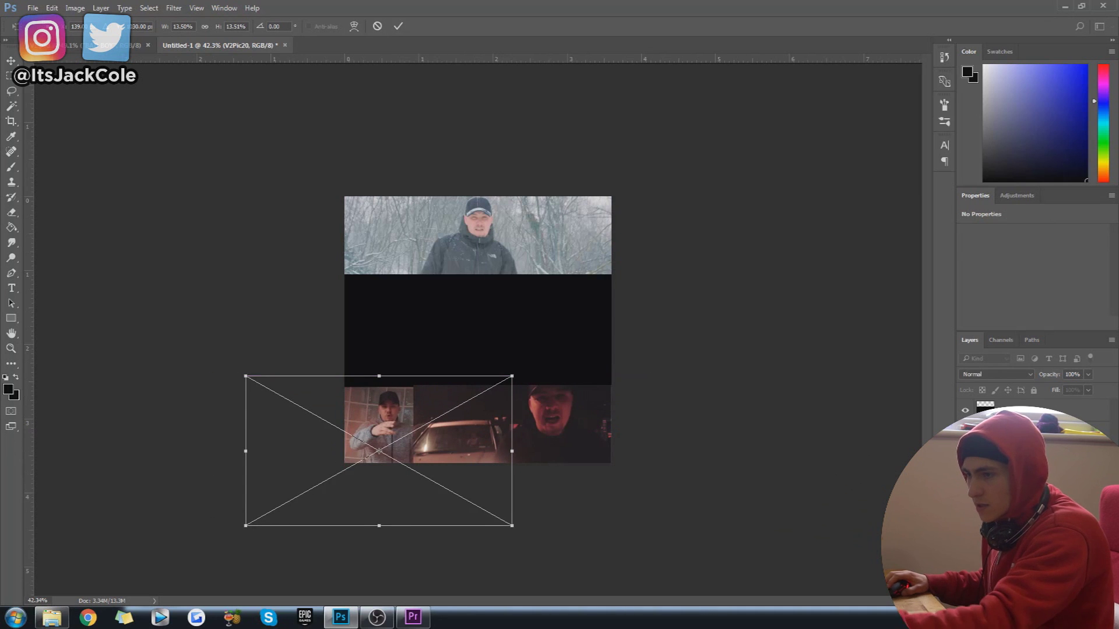
key(Return)
key(z)
- Stack the pink-room still above the car and fine-tune it to 13.70% beneath the band
drag(1014, 455, 1014, 424)
key(ctrl+t)
drag(465, 426, 505, 426)
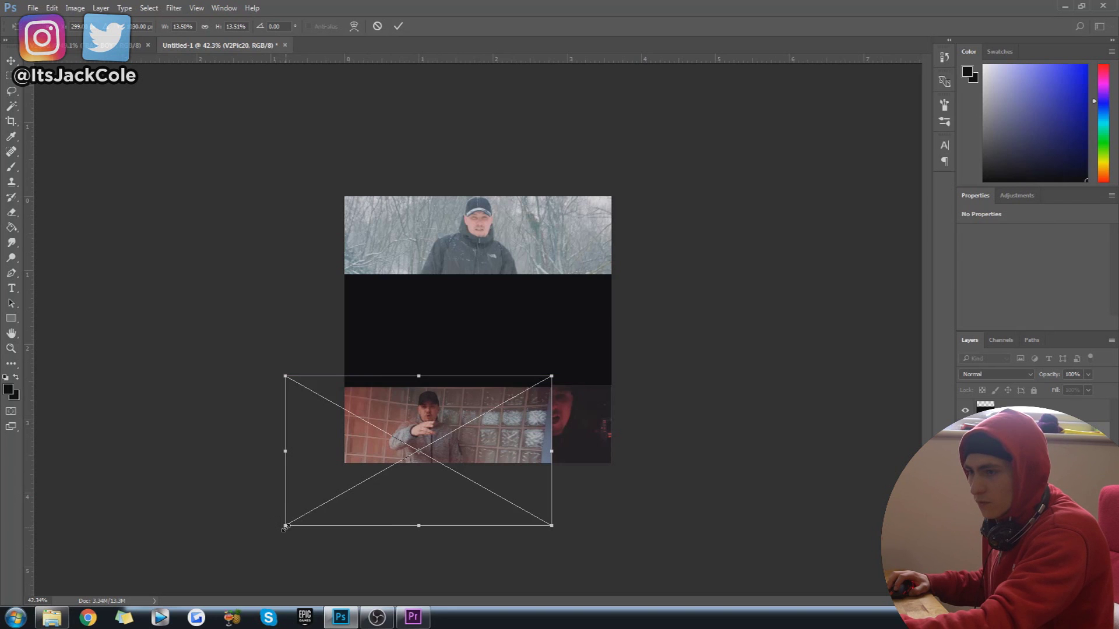
drag(286, 528, 282, 530)
mouse_move(522, 424)
mouse_down()
mouse_move(525, 413)
mouse_move(517, 416)
mouse_up()
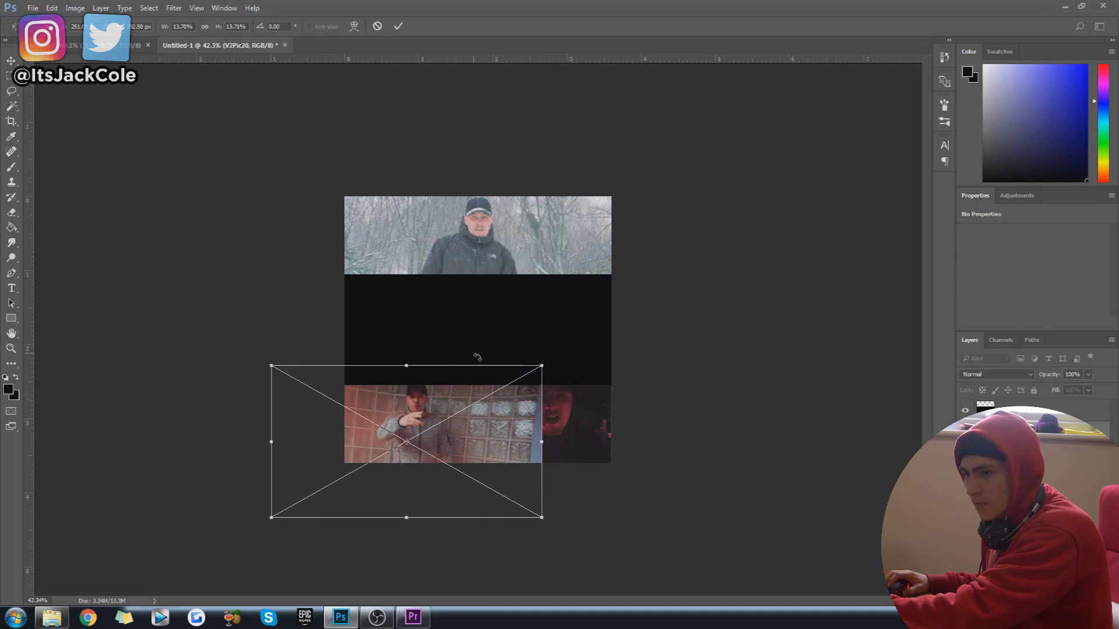
key(Left)
key(Left)
key(Left)
key(Left)
key(Left)
key(Left)
key(Left)
key(Left)
key(Left)
key(Left)
key(Left)
key(Left)
key(Left)
key(Left)
key(Left)
key(Left)
key(Left)
key(Left)
key(Left)
key(Left)
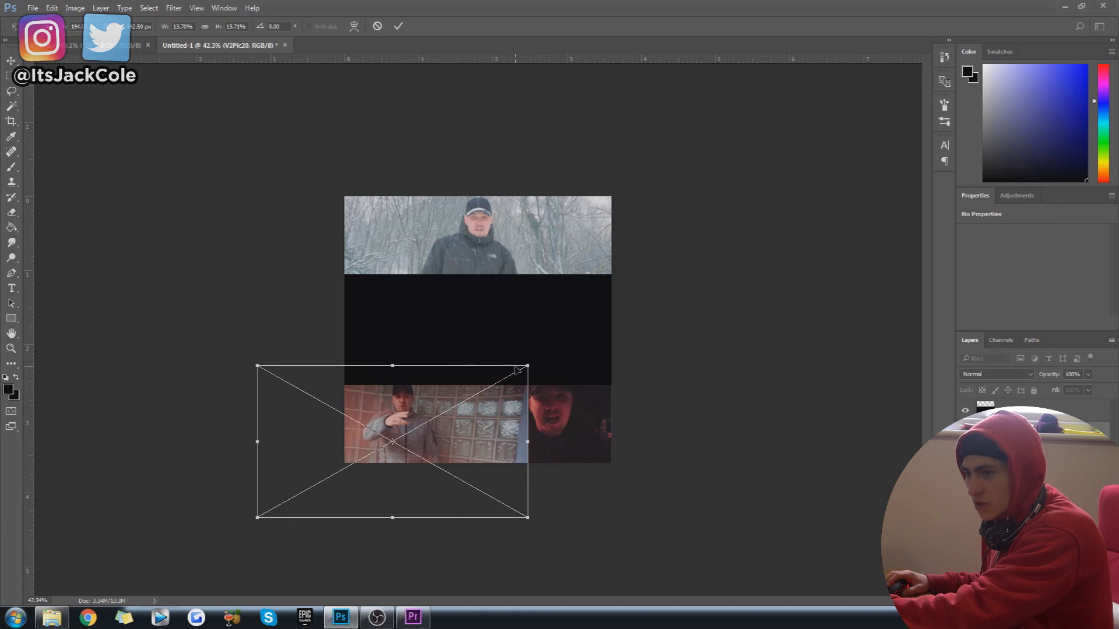
key(Return)
key(z)
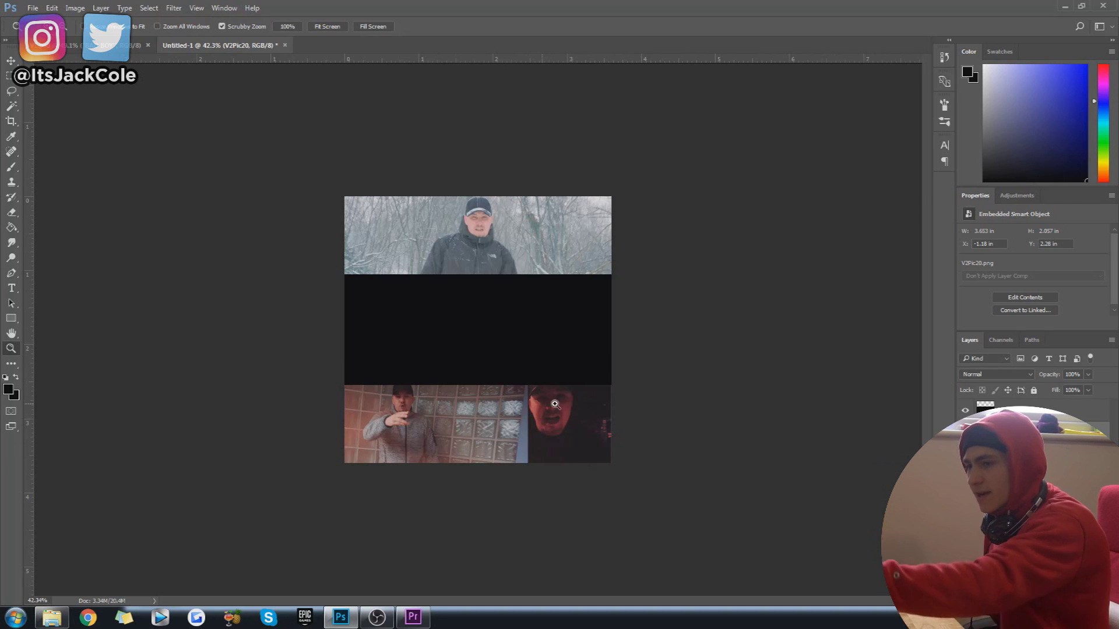
- Pick the Eraser and compare the collage against the finished BAD BOY design
click(11, 212)
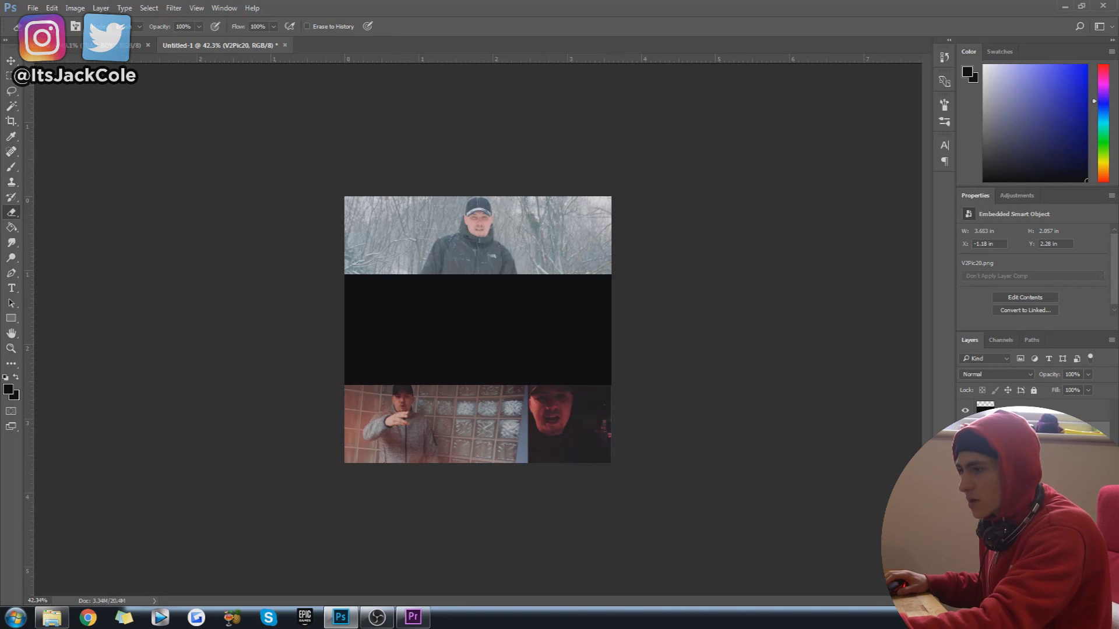
click(966, 433)
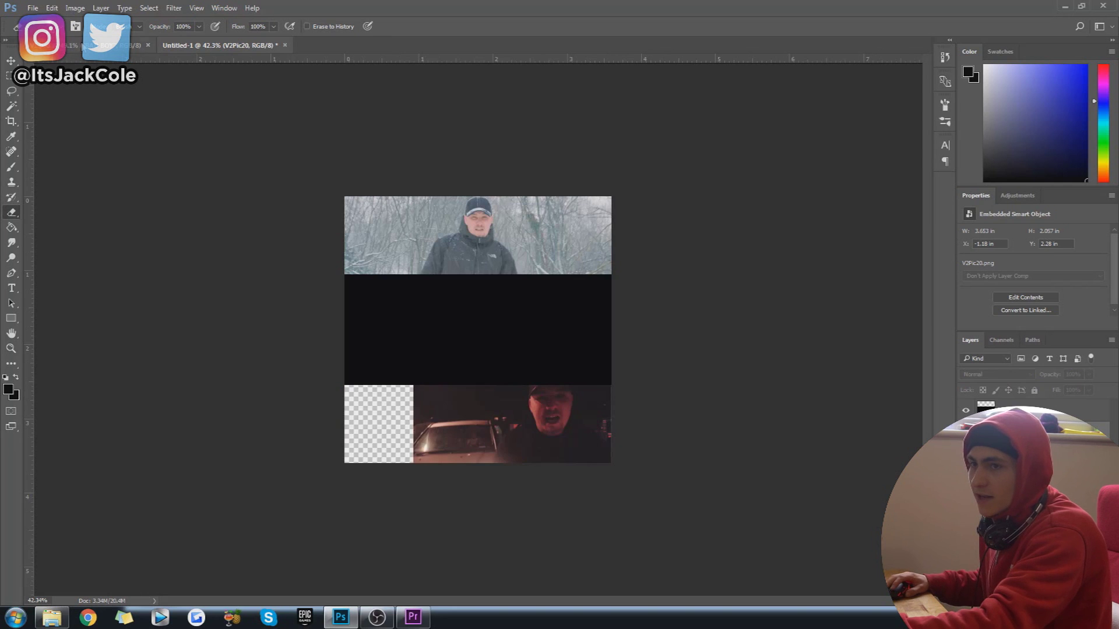
click(83, 46)
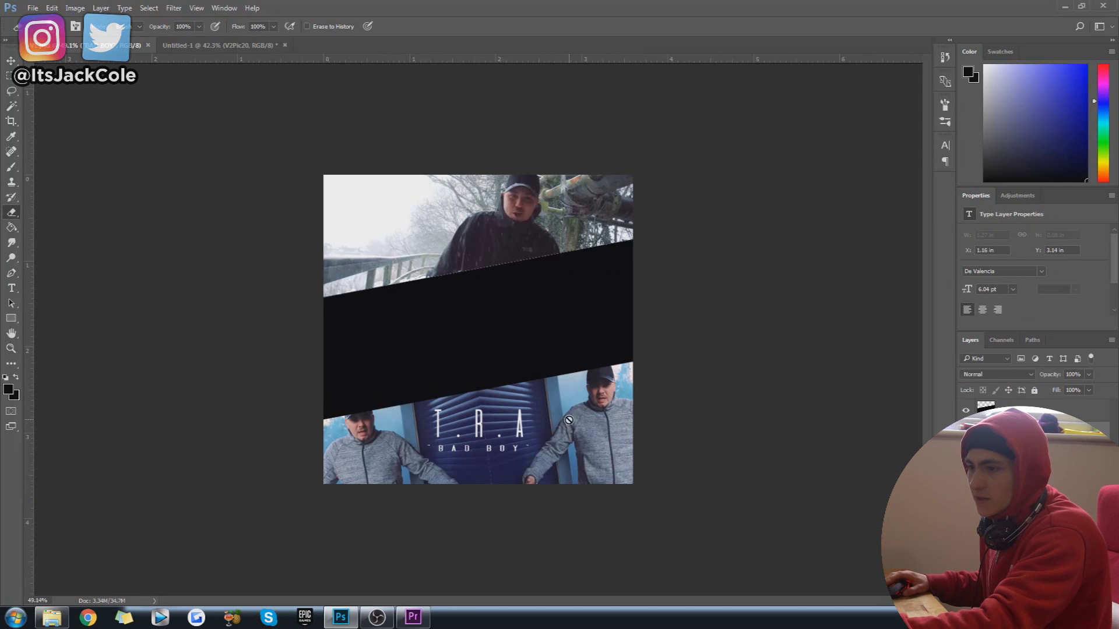
click(269, 45)
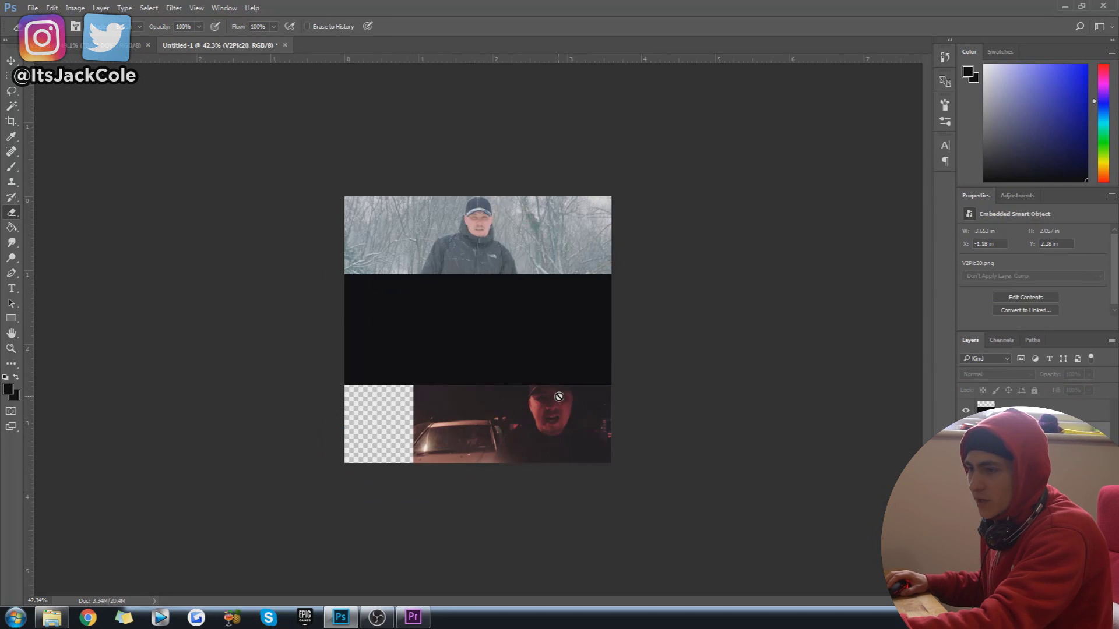
key(ctrl+z)
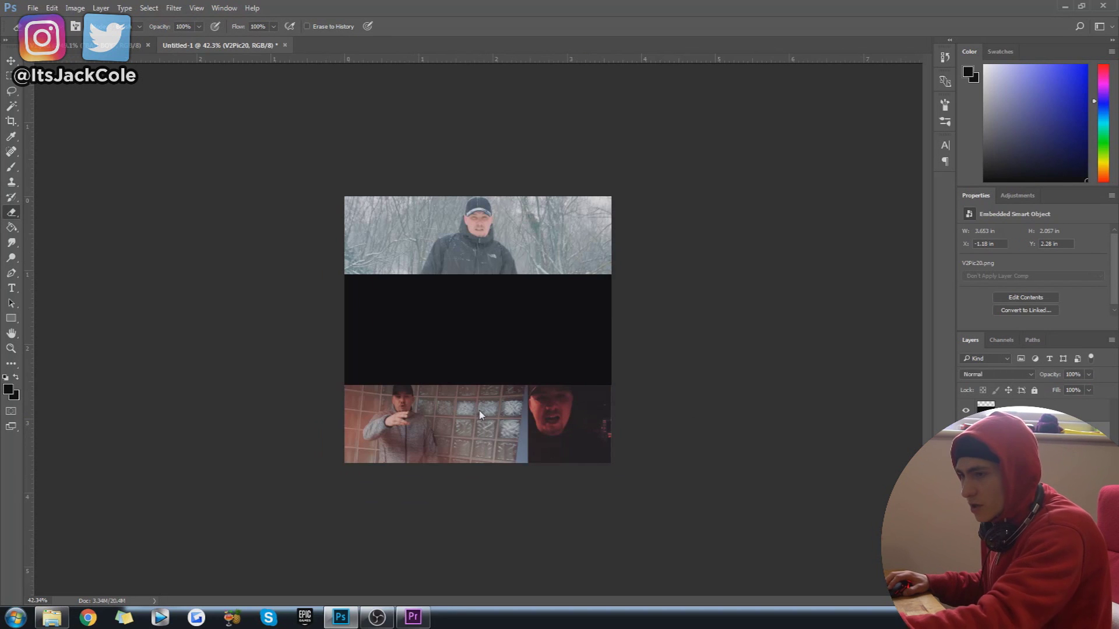
- Rasterize V2Pic20 and erase its right edge into the night shot, then check at 50%
click(480, 415)
key(Return)
mouse_move(500, 362)
mouse_down()
mouse_move(513, 417)
mouse_move(500, 473)
mouse_move(485, 463)
mouse_move(492, 386)
mouse_move(471, 458)
mouse_up()
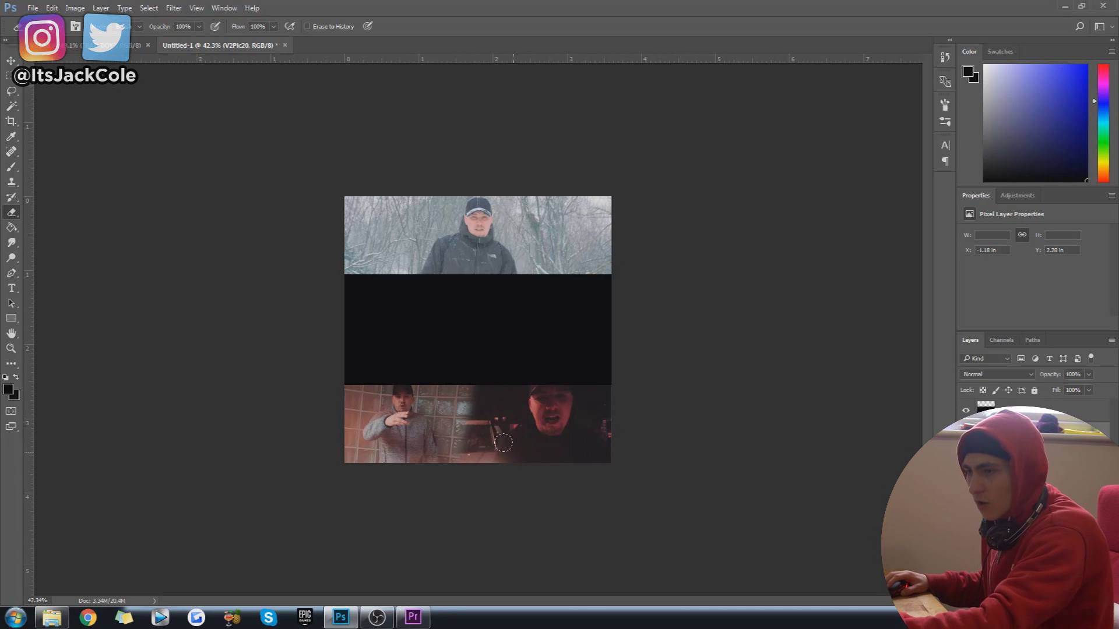
click(10, 348)
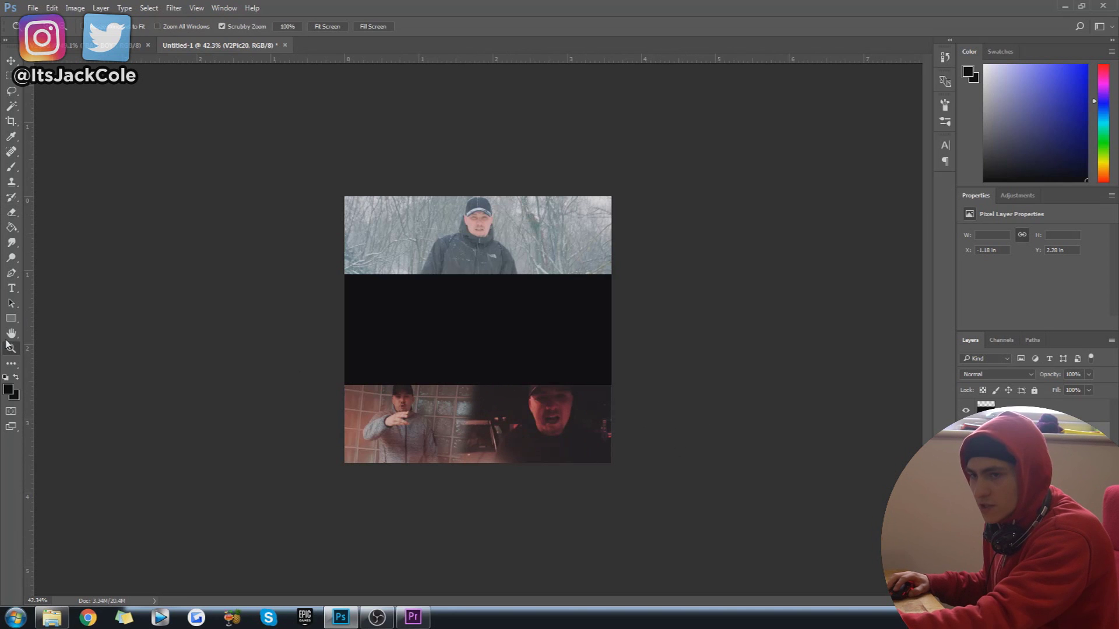
click(326, 27)
drag(601, 417, 576, 447)
drag(635, 386, 623, 393)
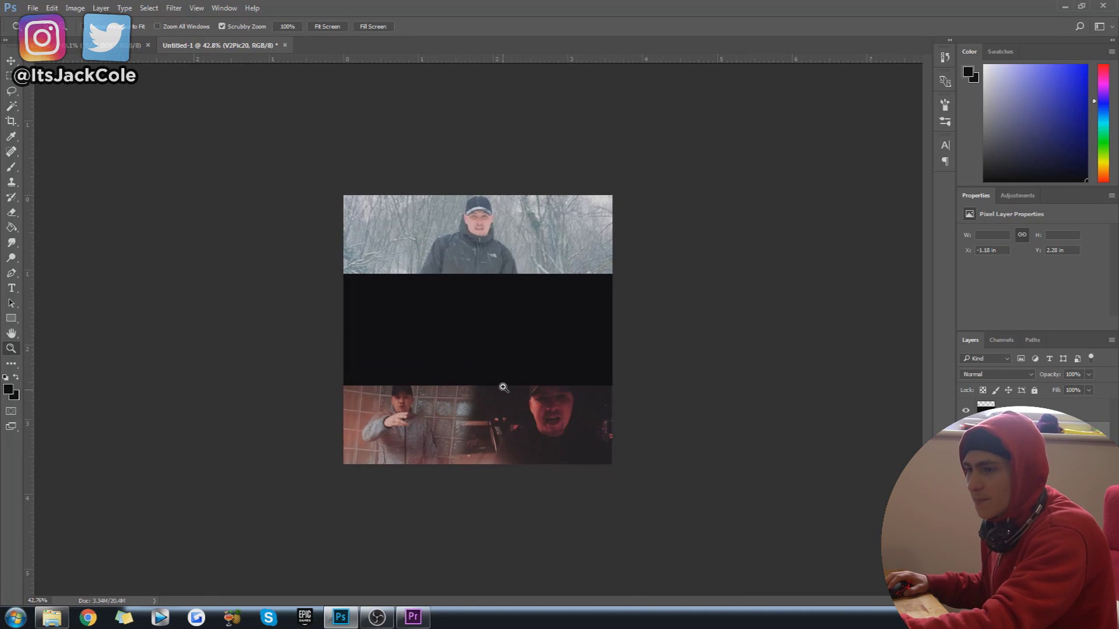
click(503, 422)
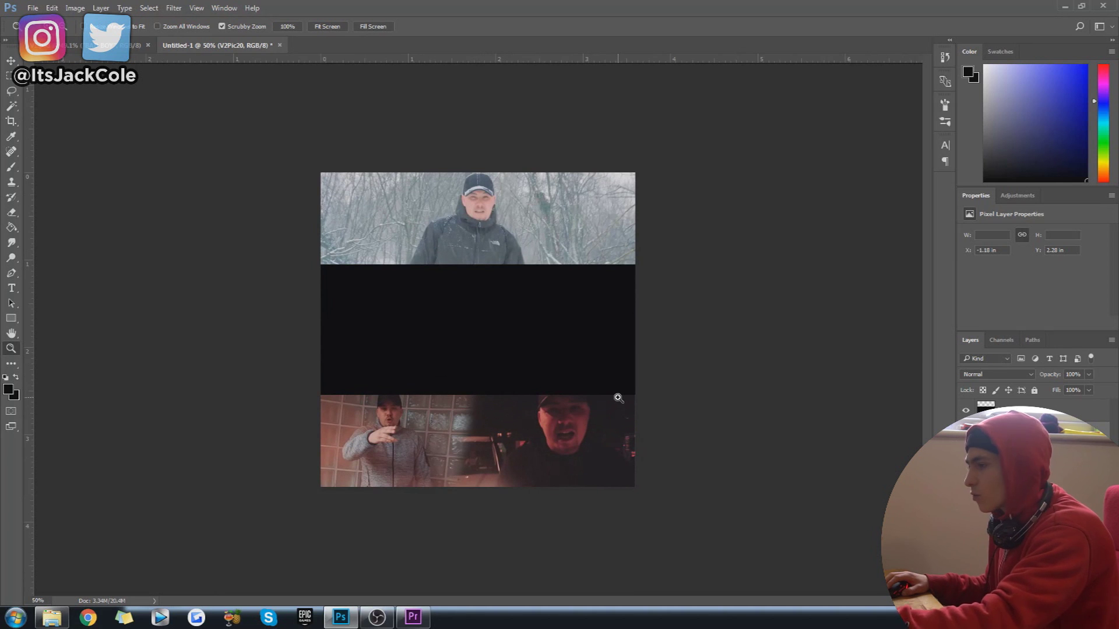
click(577, 392)
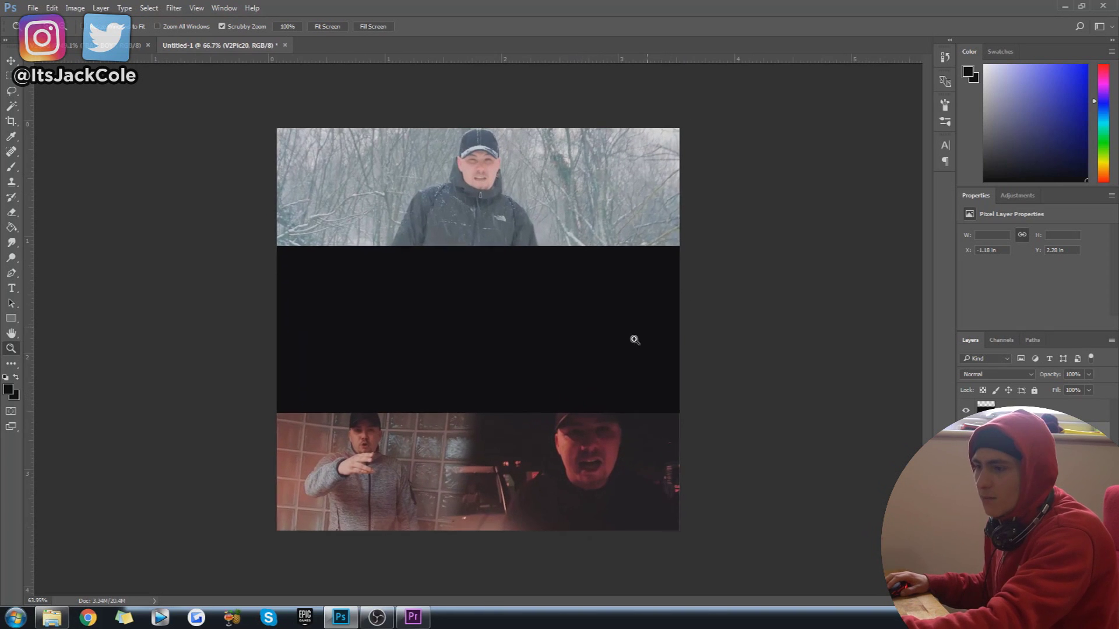
alt+click(673, 381)
alt+click(673, 380)
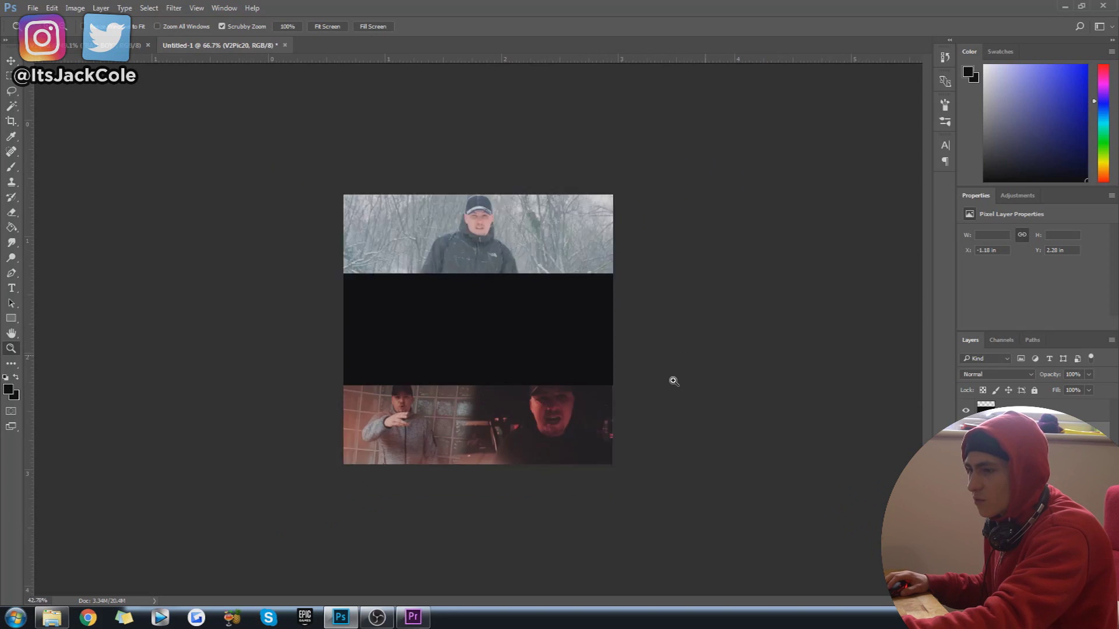
click(702, 383)
- Select the black band on Layer 1 with the Magic Wand
click(1026, 411)
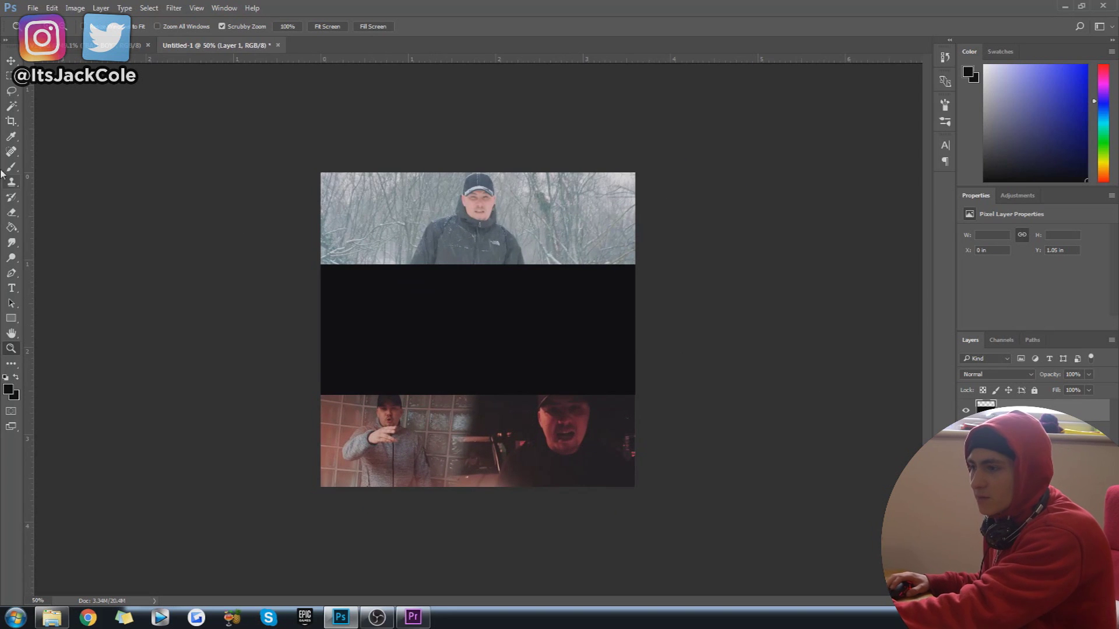
click(11, 137)
click(12, 107)
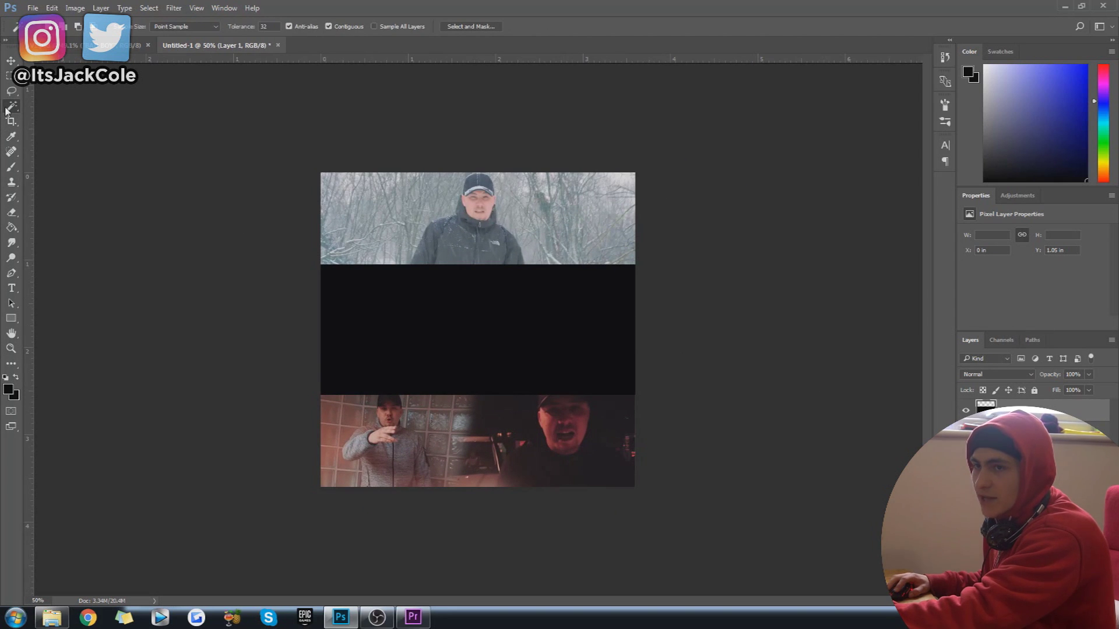
right_click(7, 110)
click(40, 122)
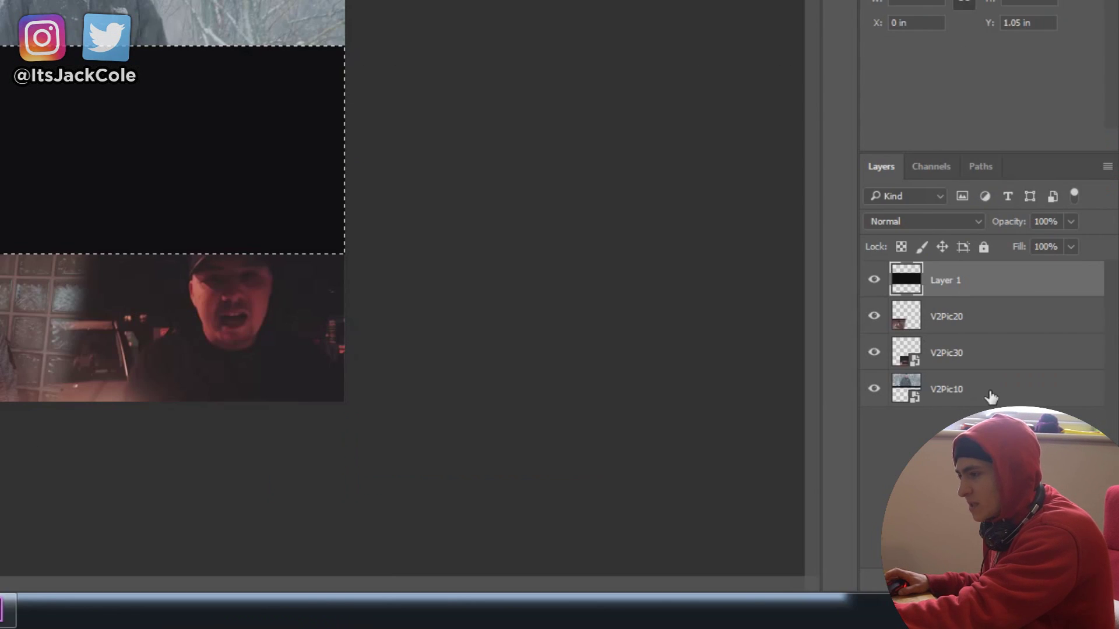
- Rasterize V2Pic10, erase it inside the band, and hide the black band layer
click(1036, 481)
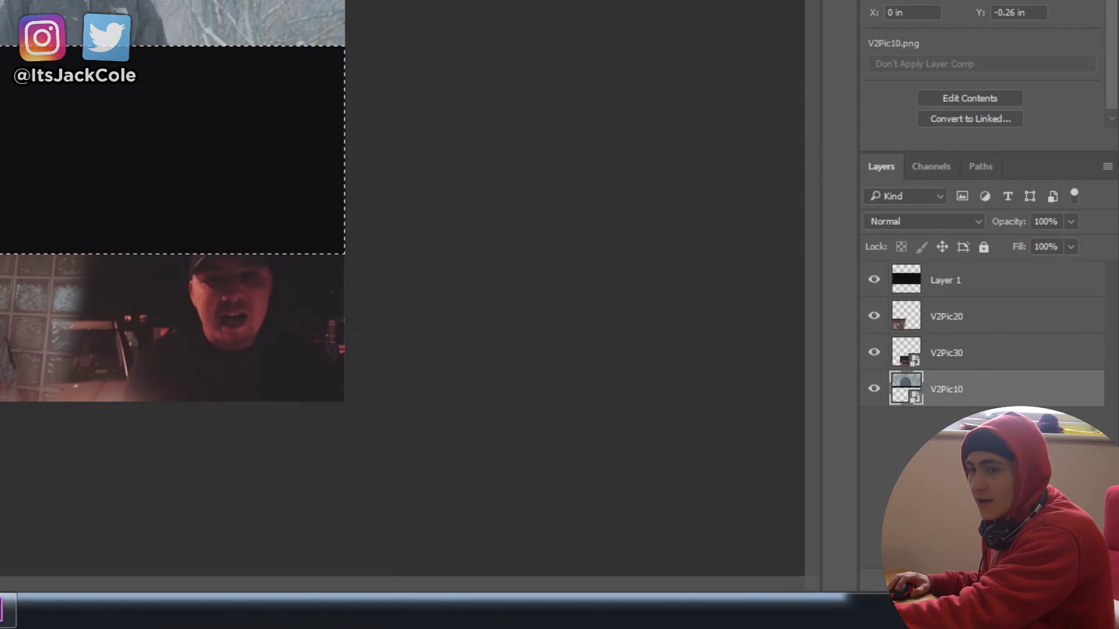
click(12, 213)
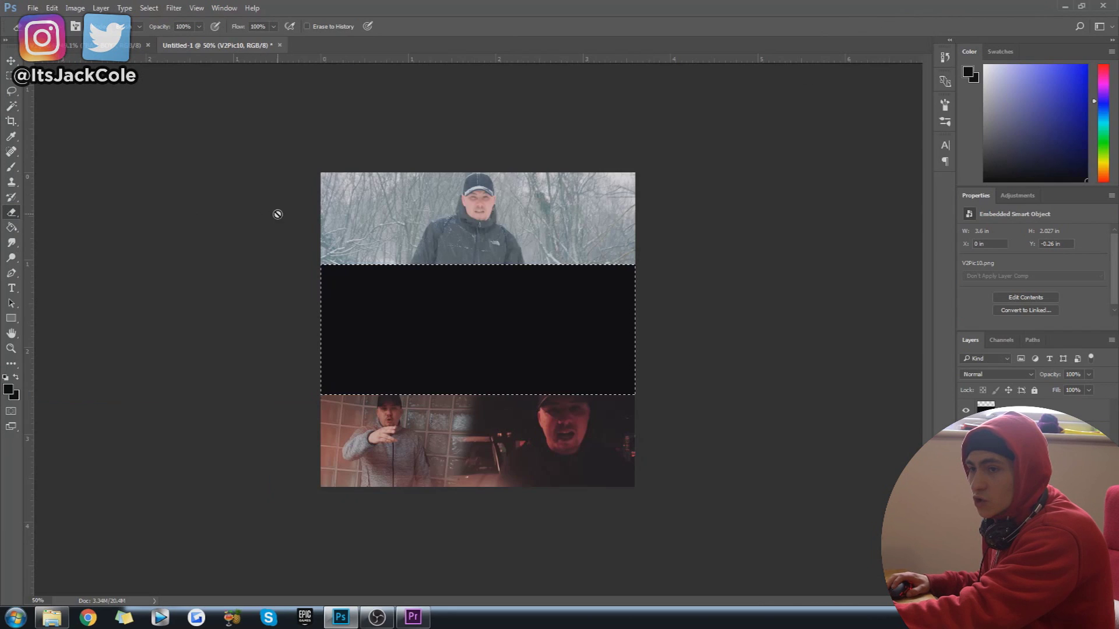
click(277, 215)
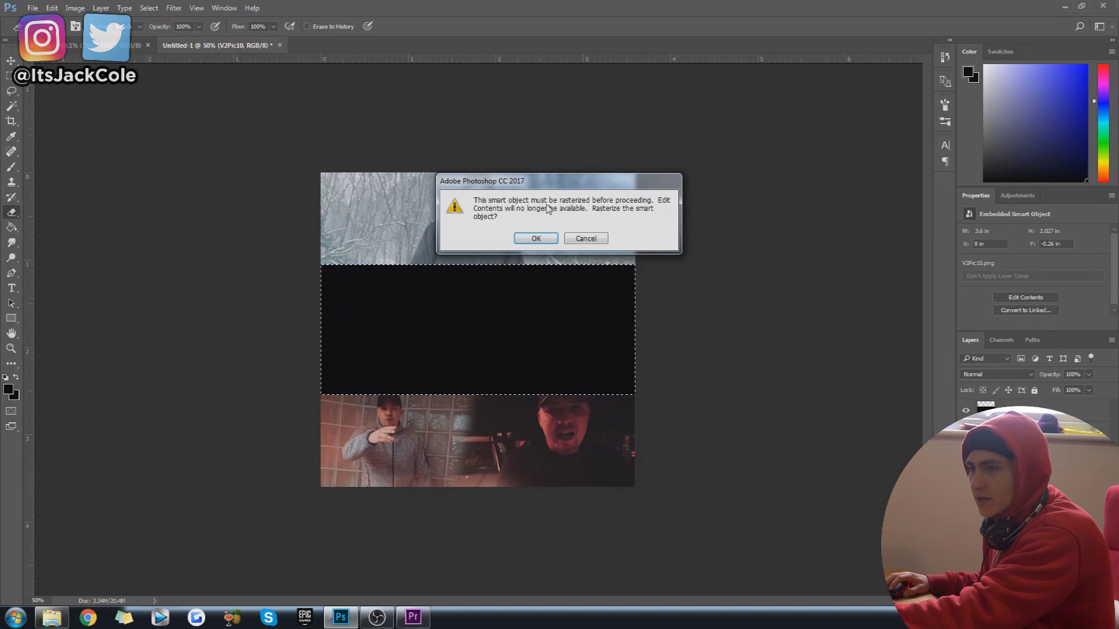
click(535, 239)
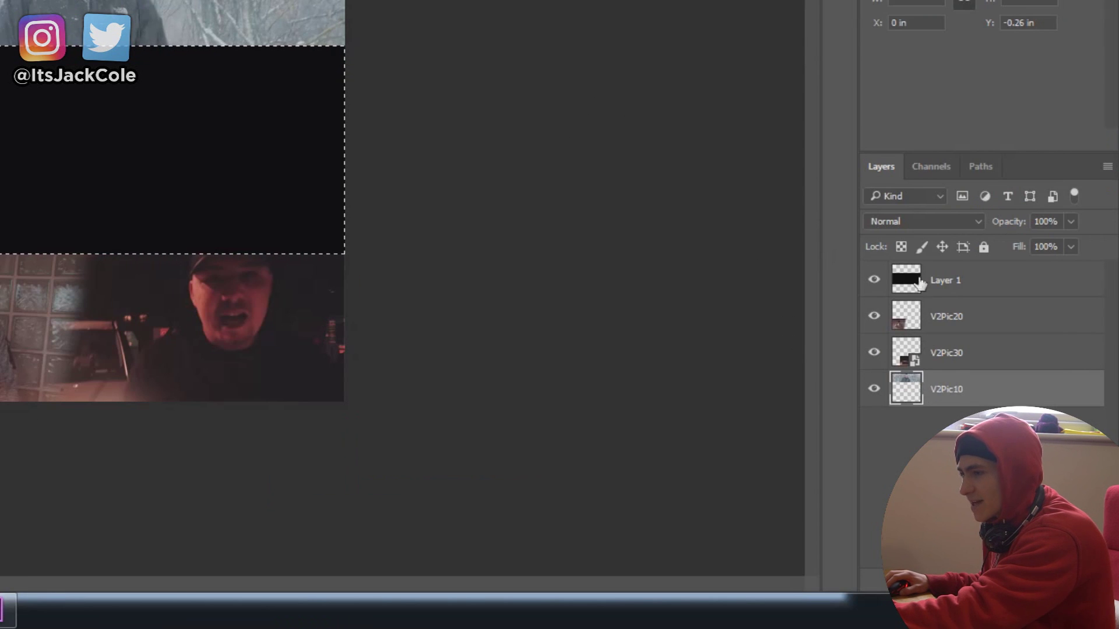
click(873, 280)
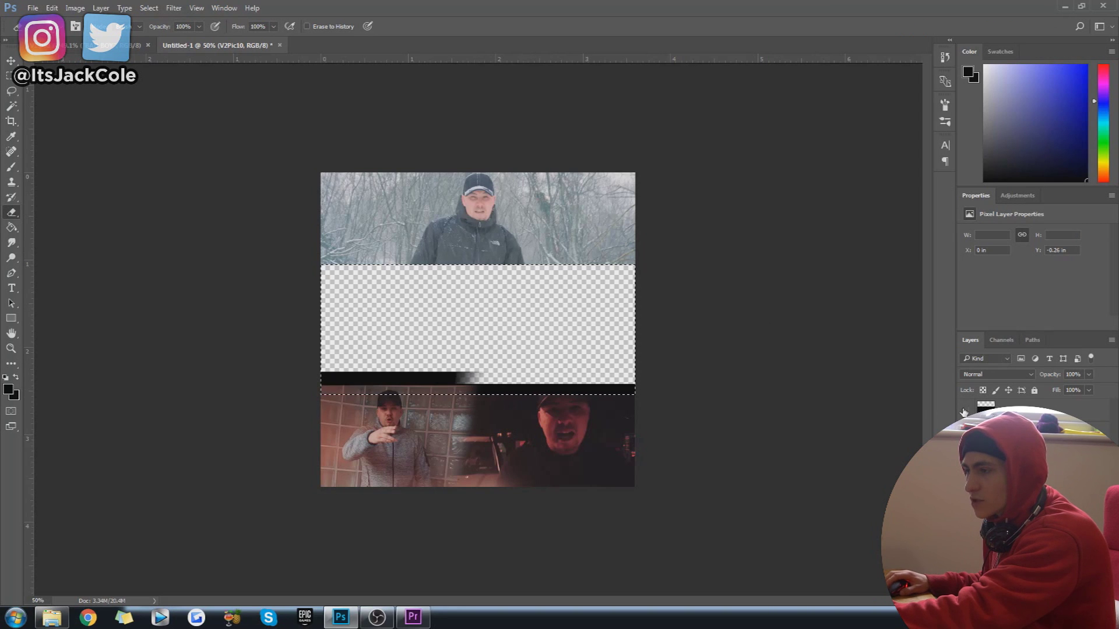
- Rasterize V2Pic30, delete its part inside the band, and deselect
click(1011, 453)
click(702, 313)
key(Return)
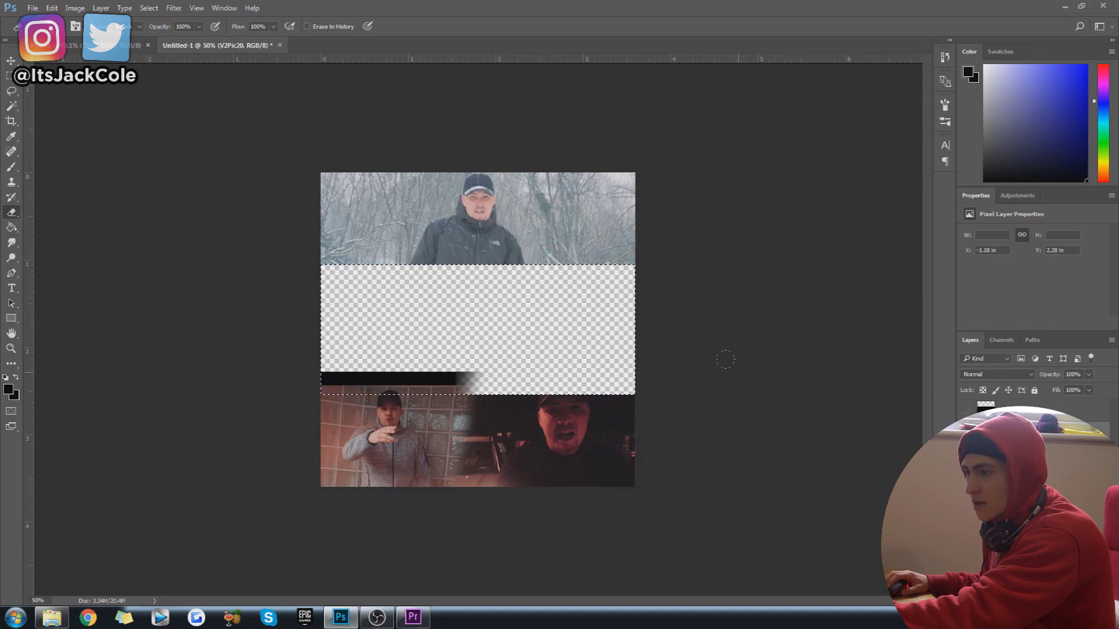
key(Delete)
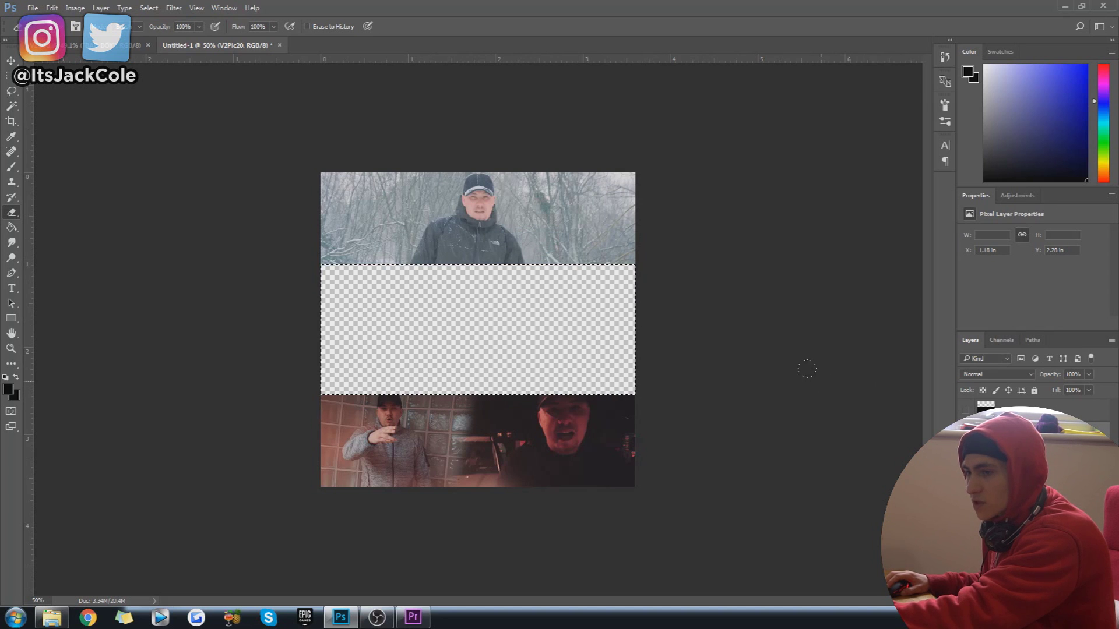
key(m)
key(ctrl+d)
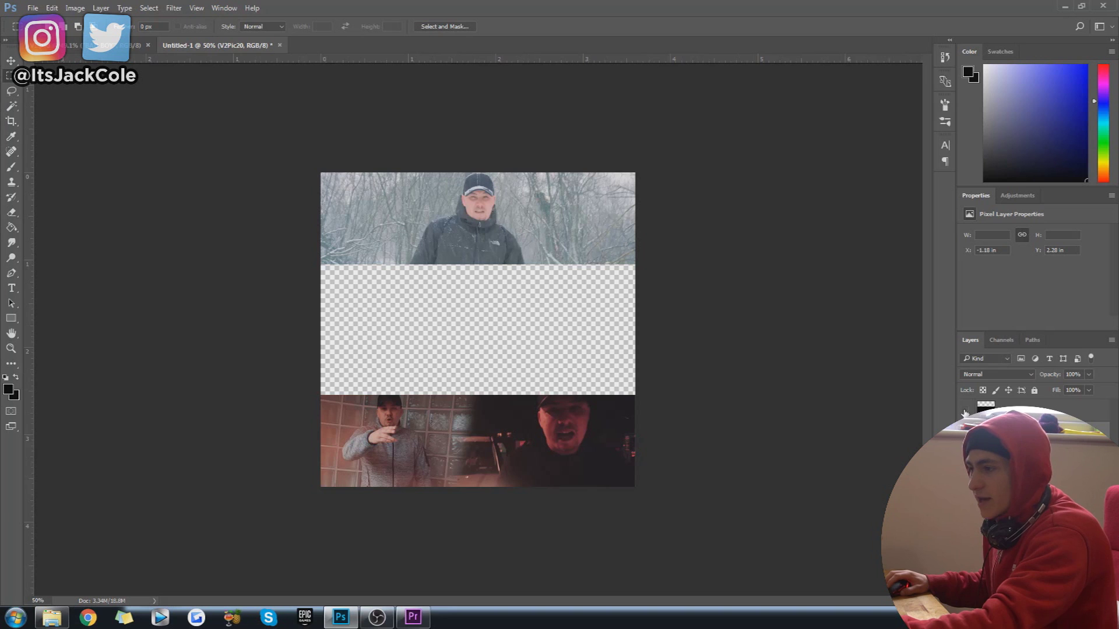
click(1012, 410)
click(966, 411)
click(966, 411)
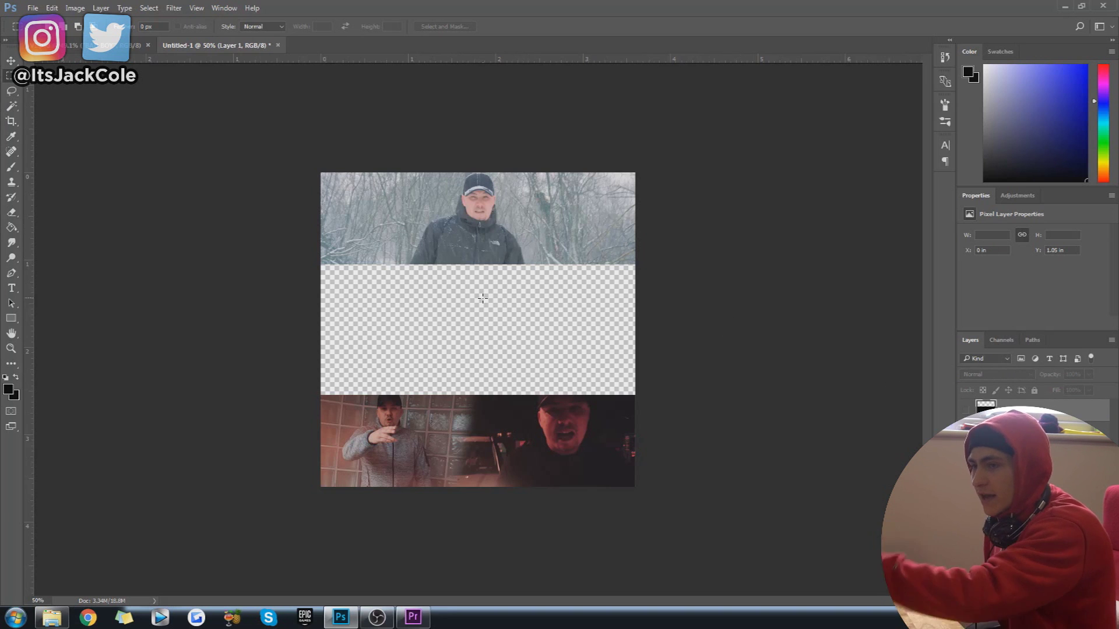
click(11, 349)
click(404, 306)
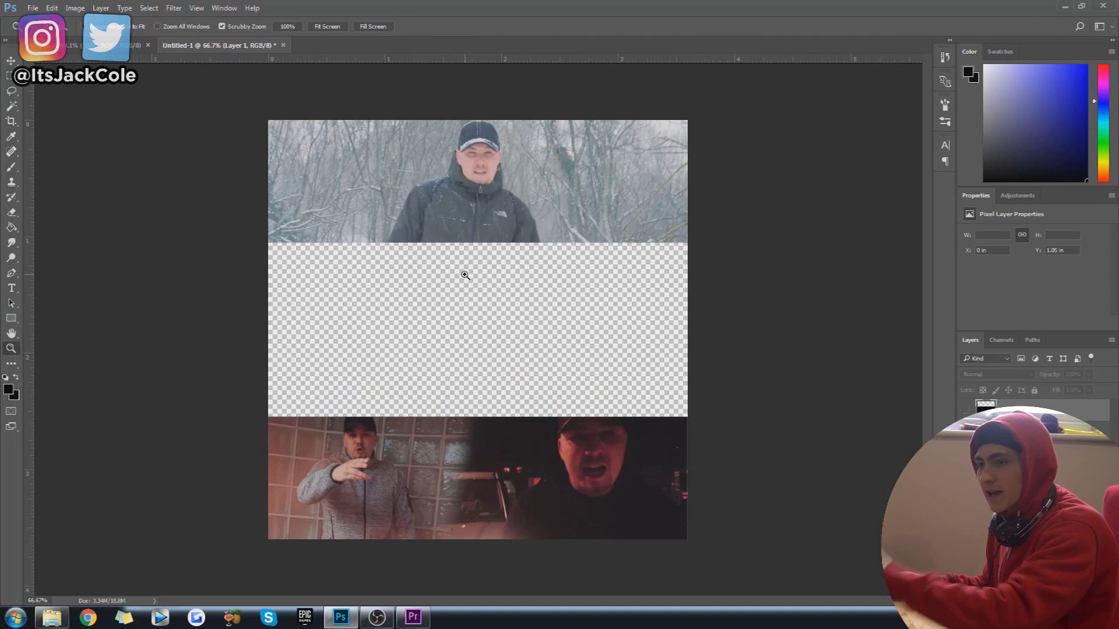
drag(477, 271, 449, 295)
click(522, 316)
click(422, 288)
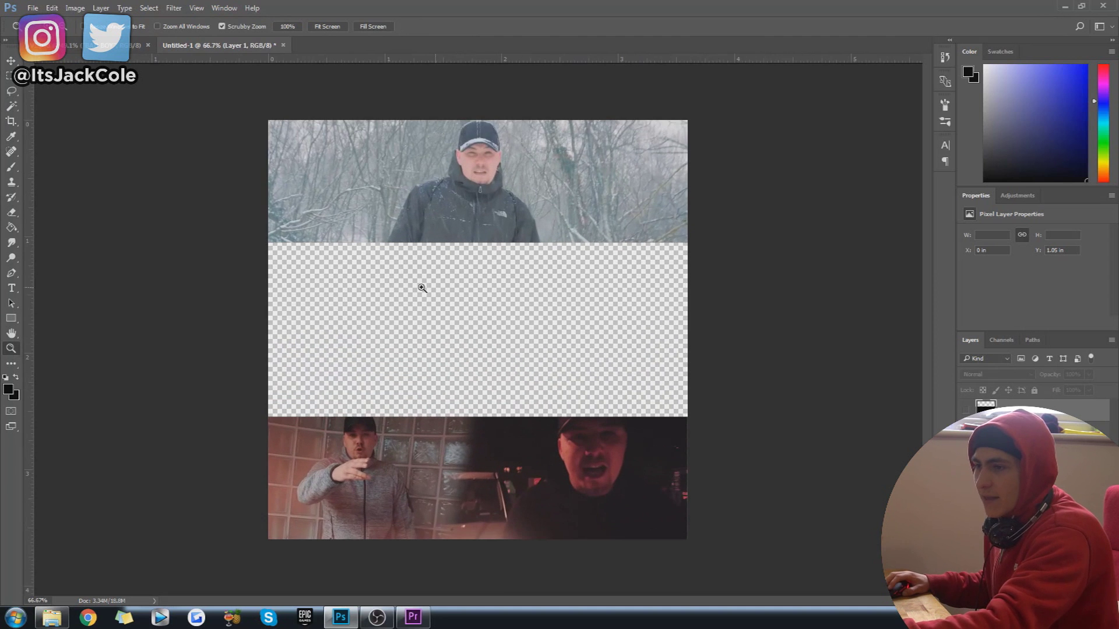
drag(528, 323, 514, 332)
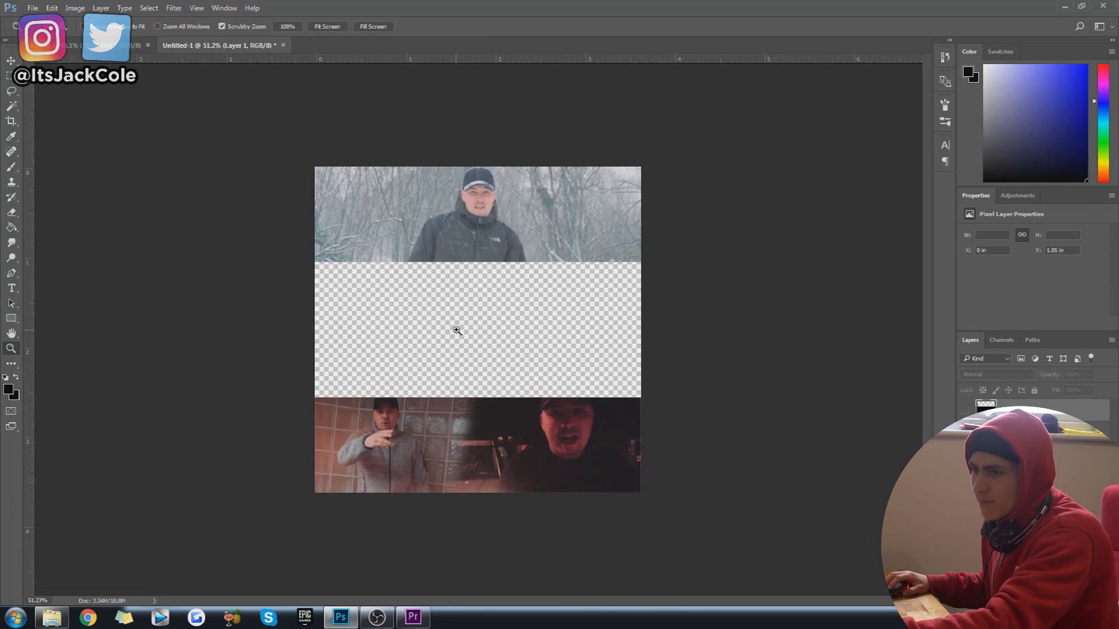
click(489, 311)
- Add a T.R.A text line and scale it over the bottom photos
click(11, 288)
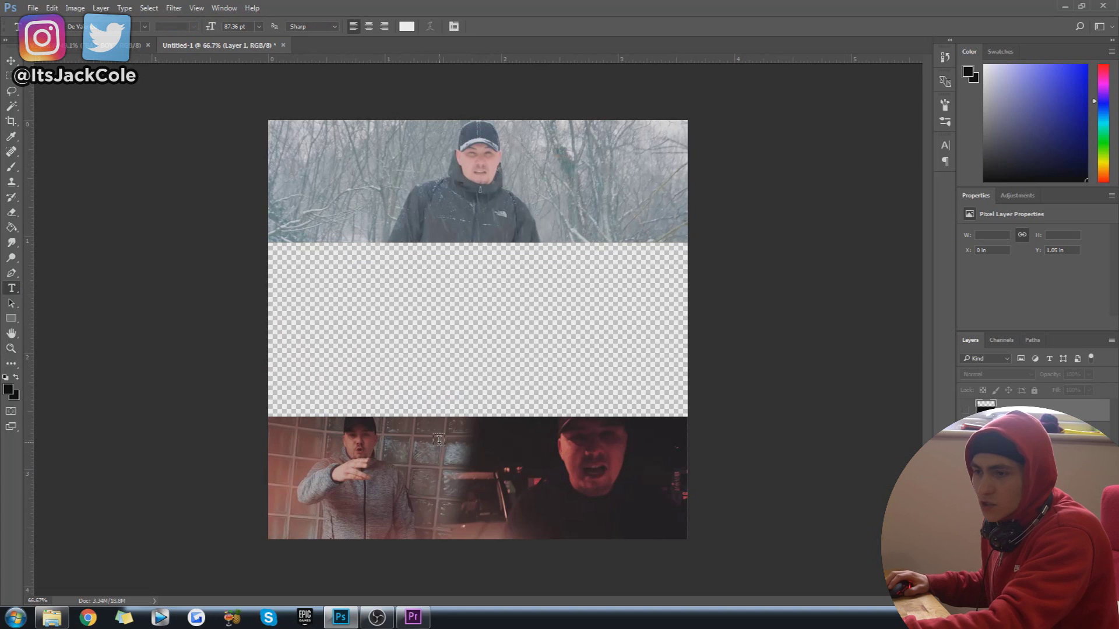
click(469, 342)
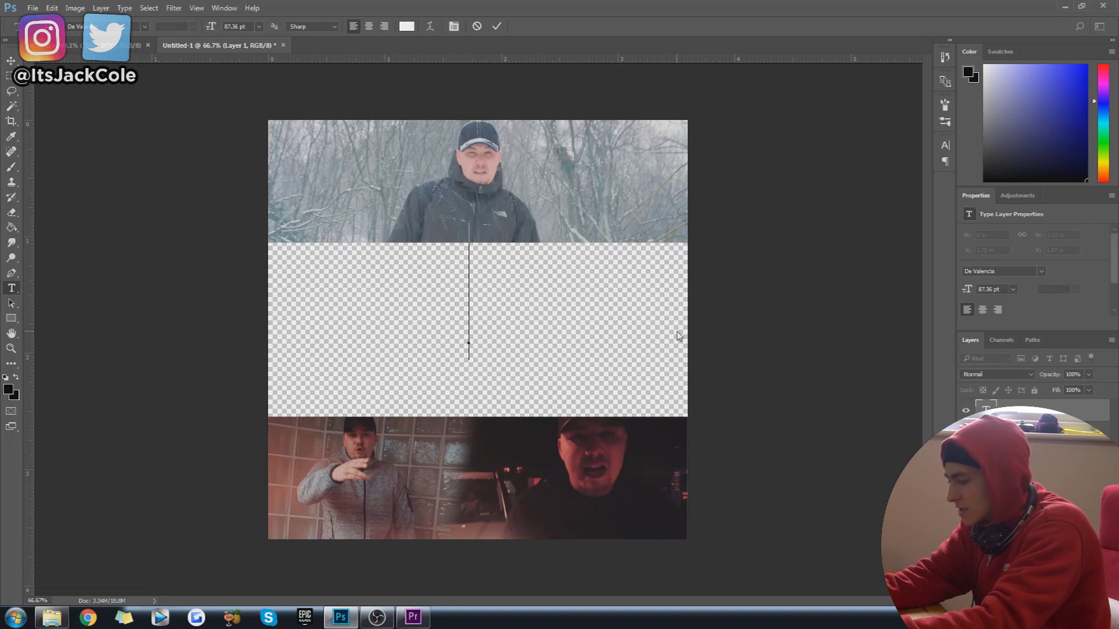
text(T.R.A)
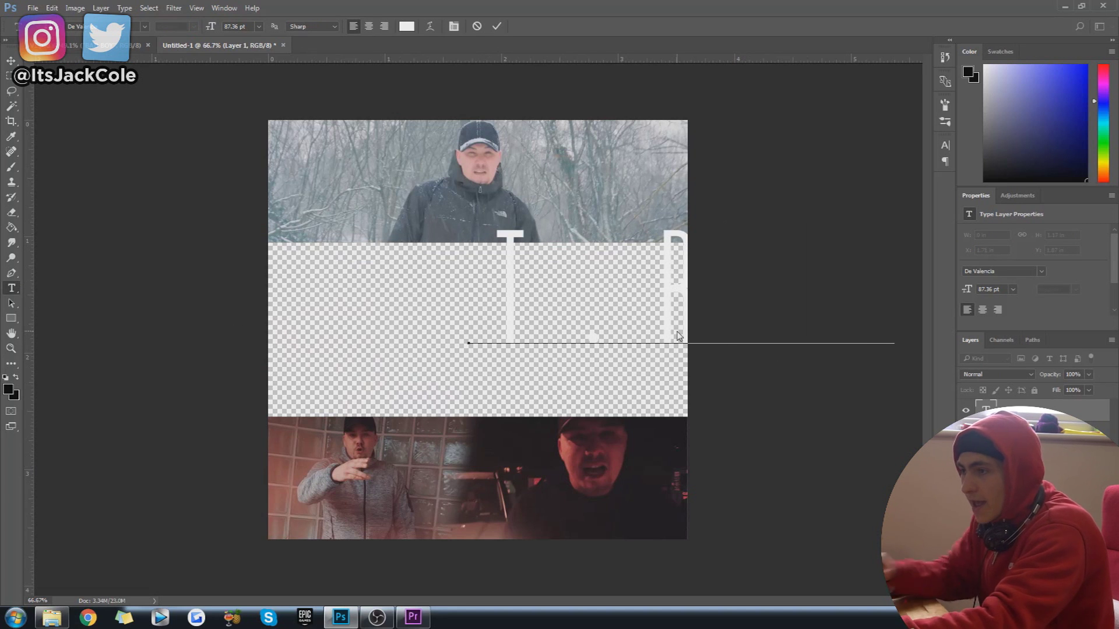
key(ctrl+a)
click(11, 61)
key(ctrl+t)
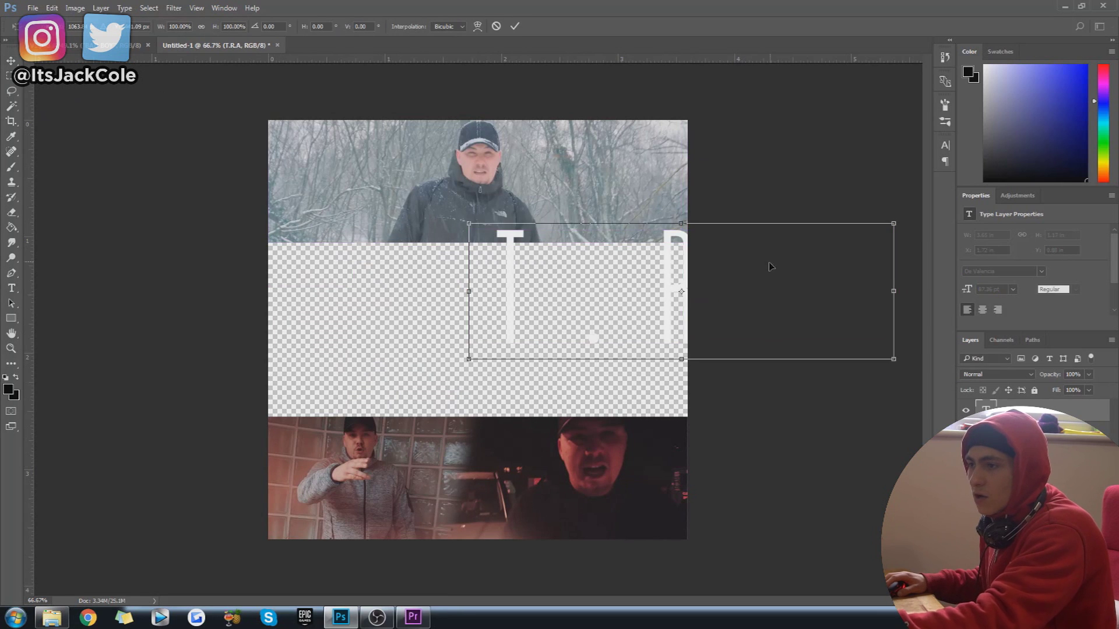
drag(884, 252, 512, 450)
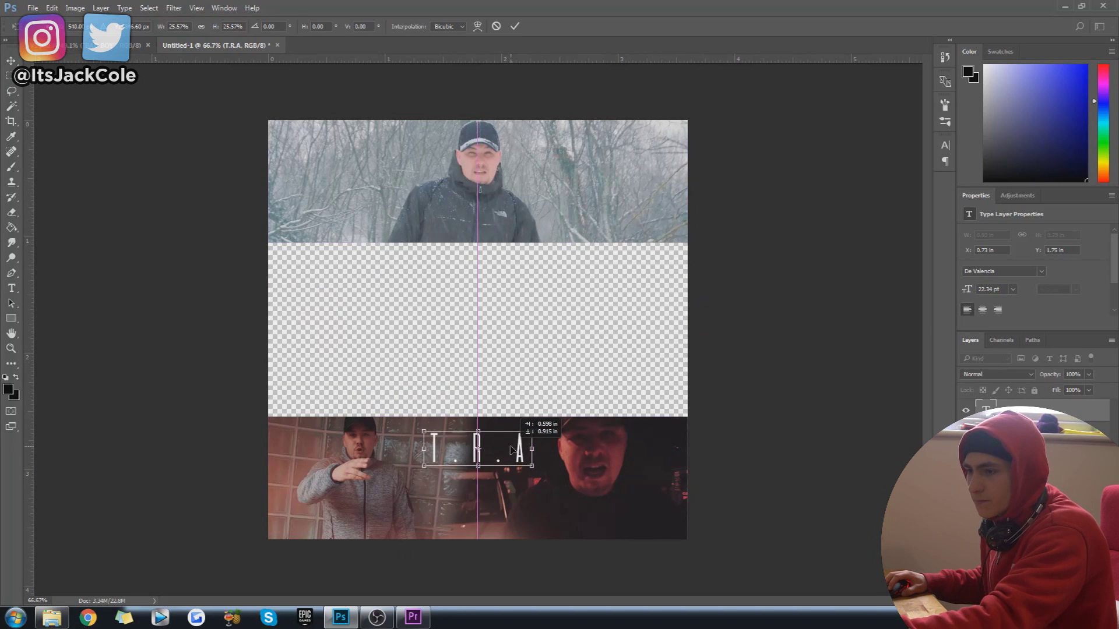
key(Return)
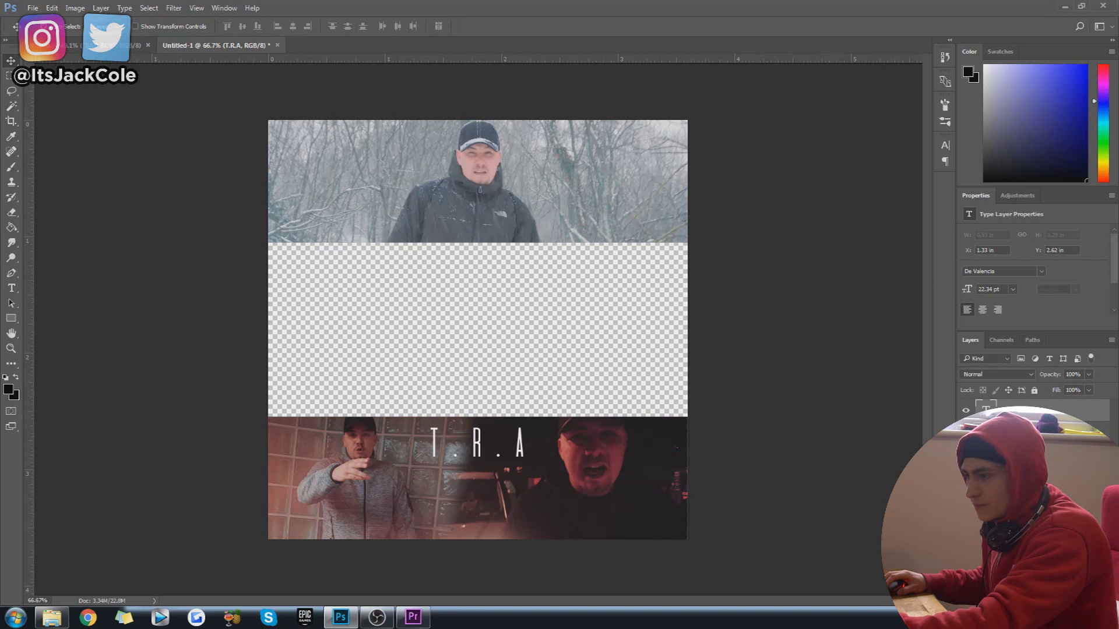
- Duplicate the T.R.A text and place the copy directly below it
key(ctrl+j)
key(ctrl+t)
drag(520, 446, 519, 481)
key(Return)
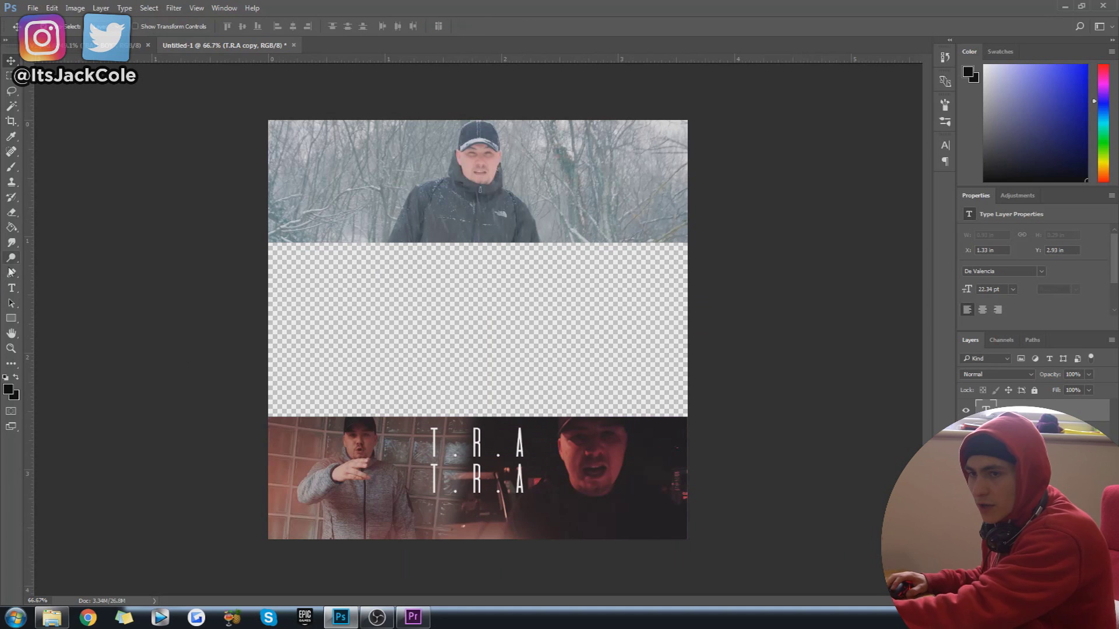
- Replace the copy's text with BAD BOY" and shift it left beneath T.R.A
click(11, 288)
triple_click(446, 475)
text(T)
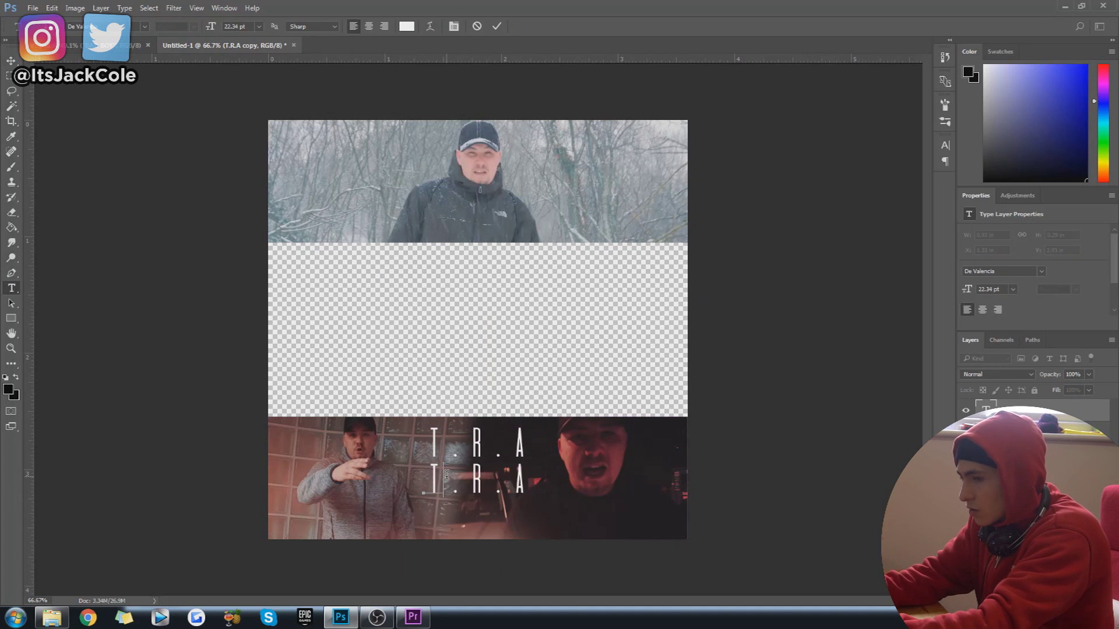
key(ctrl+a)
key(BackSpace)
text(BAD B)
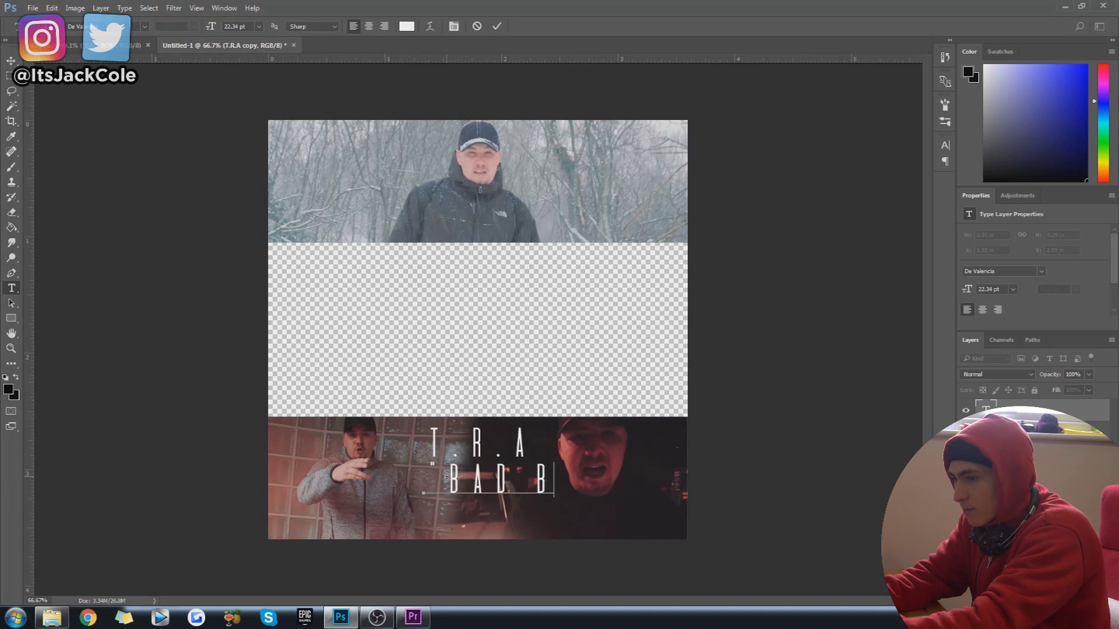
text(OY")
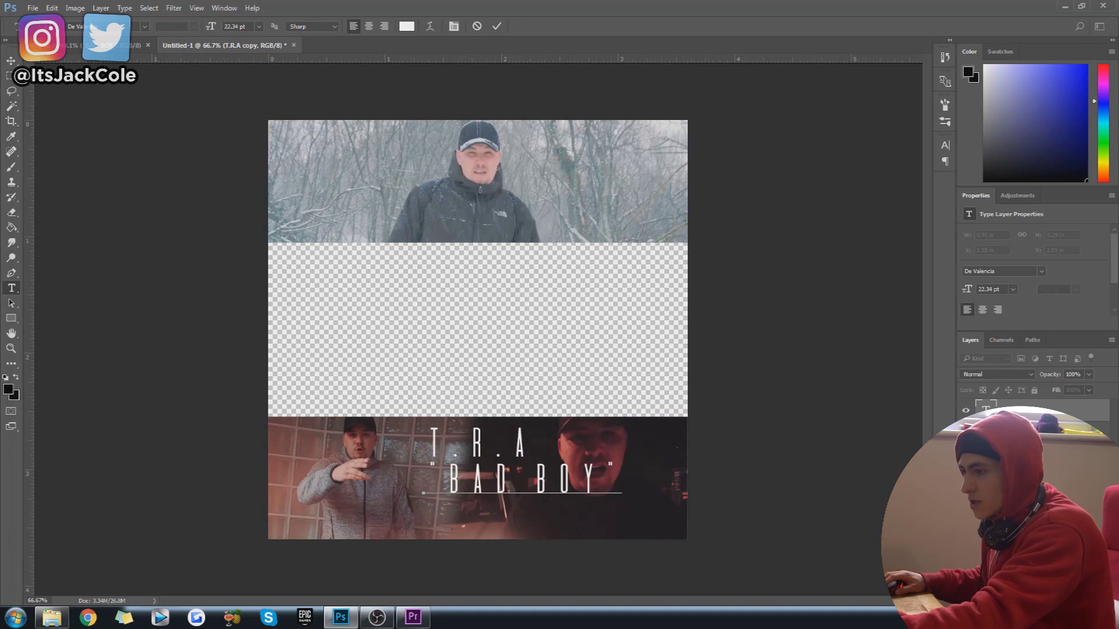
key(ctrl+Return)
key(ctrl+t)
drag(554, 475, 516, 476)
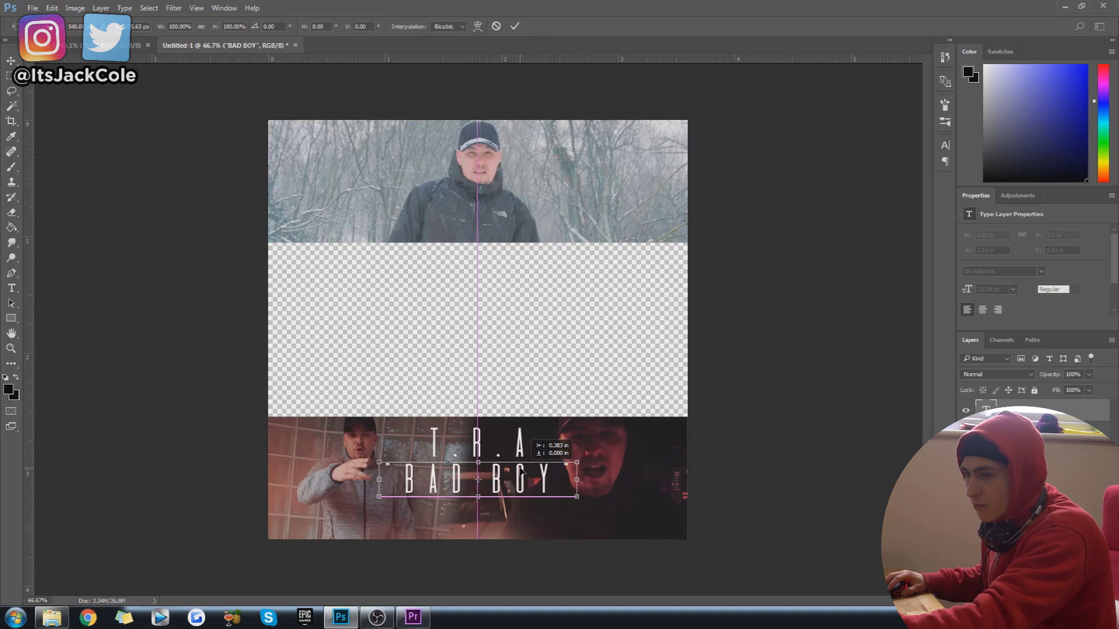
key(Return)
- Change the T.R.A title's font to Roboto Bold
double_click(452, 450)
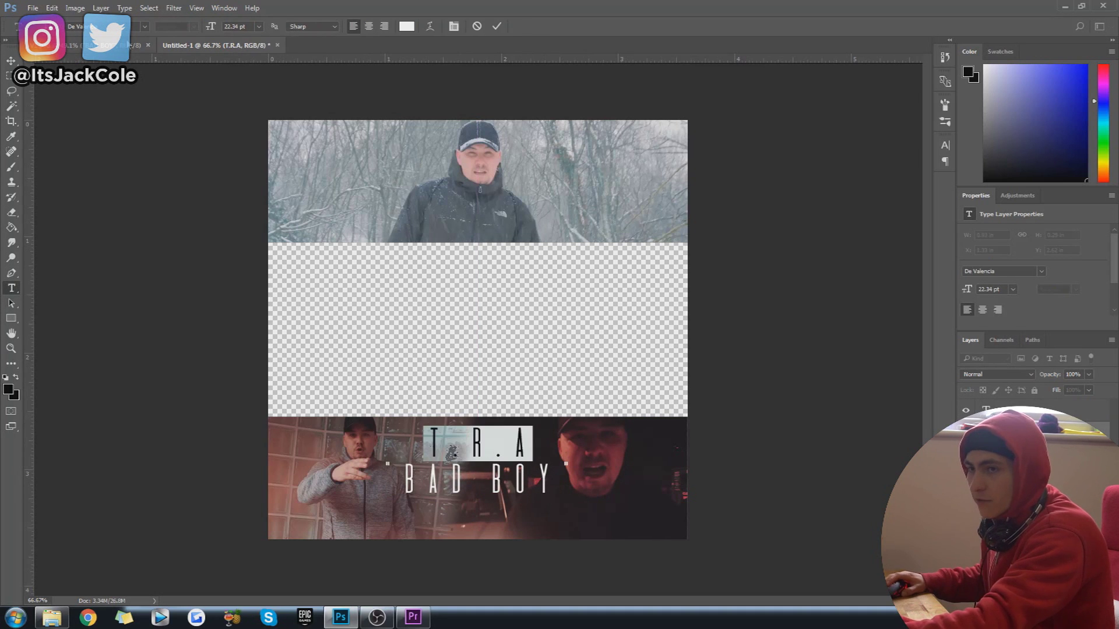
text(rovo)
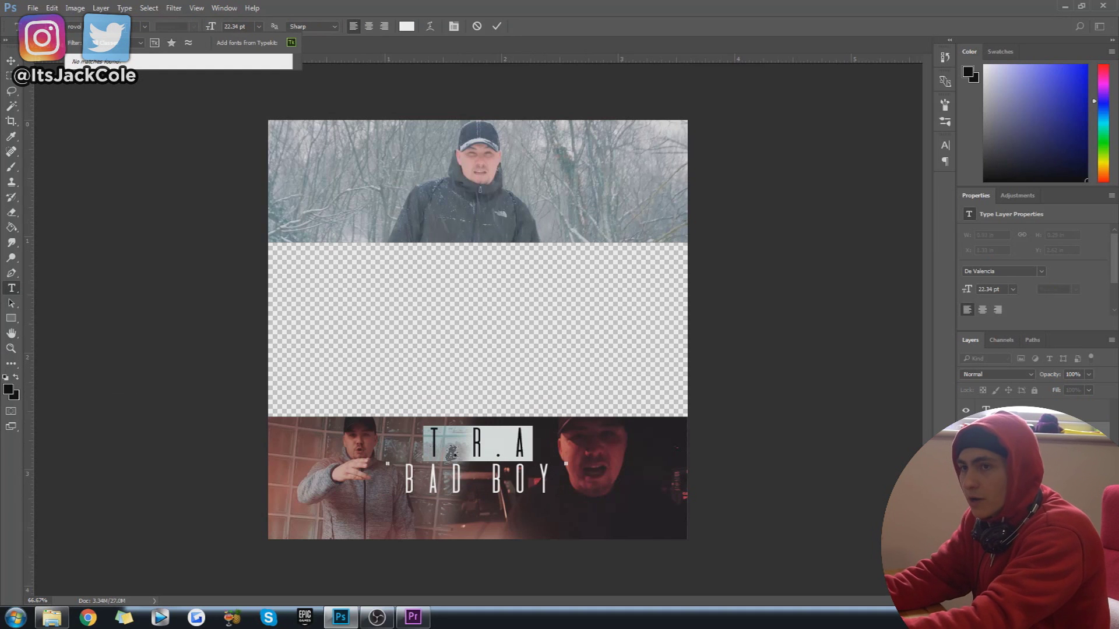
key(BackSpace)
key(BackSpace)
text(bot)
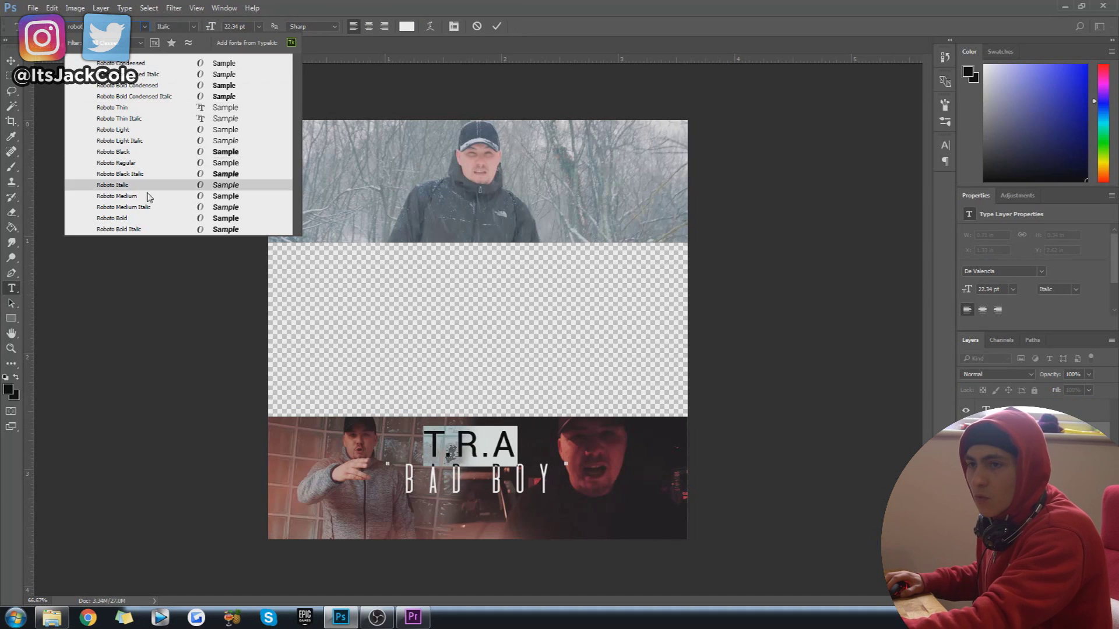
click(145, 219)
click(11, 61)
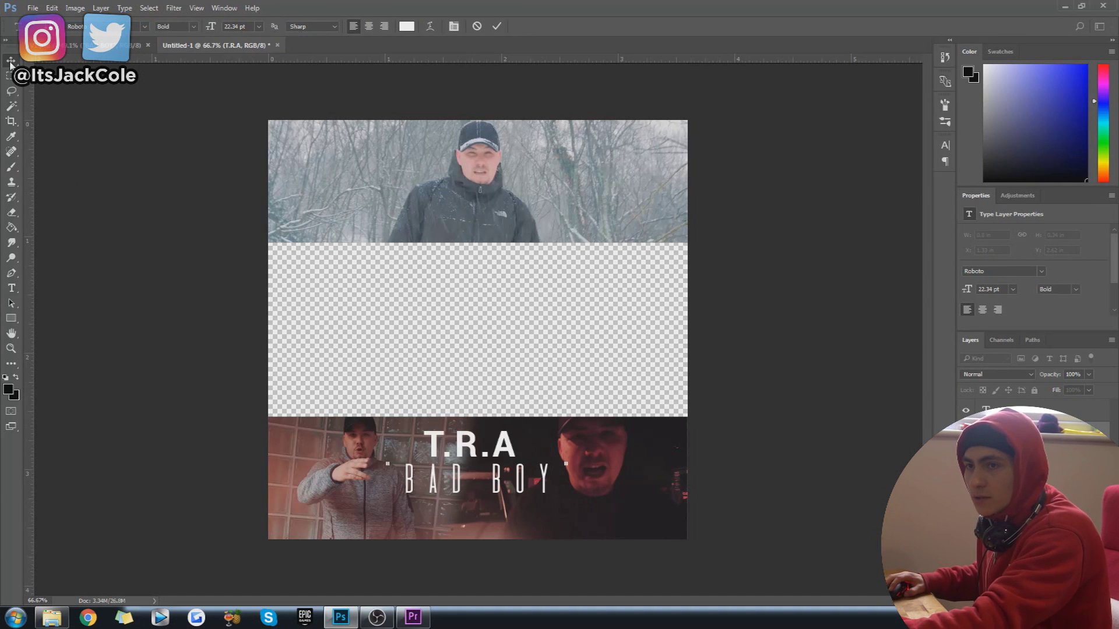
- Shrink BAD BOY to about 12 pt and raise it slightly toward T.R.A
ctrl+click(499, 473)
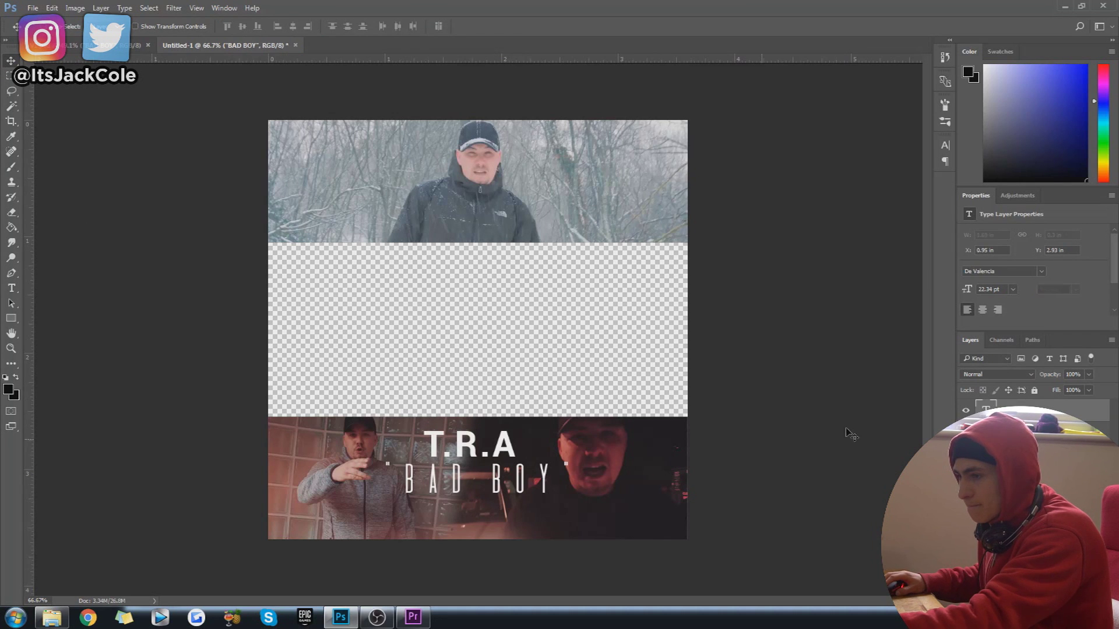
key(ctrl+t)
mouse_move(499, 470)
mouse_down()
mouse_move(478, 467)
mouse_move(505, 470)
mouse_move(506, 481)
mouse_up()
key(ctrl+z)
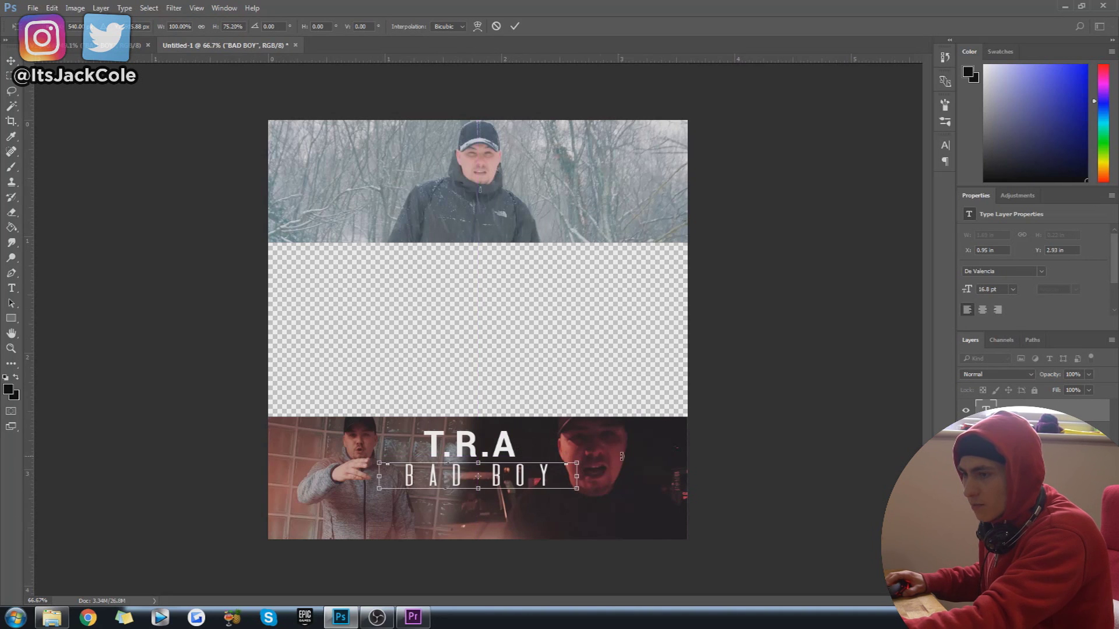
drag(581, 463, 524, 470)
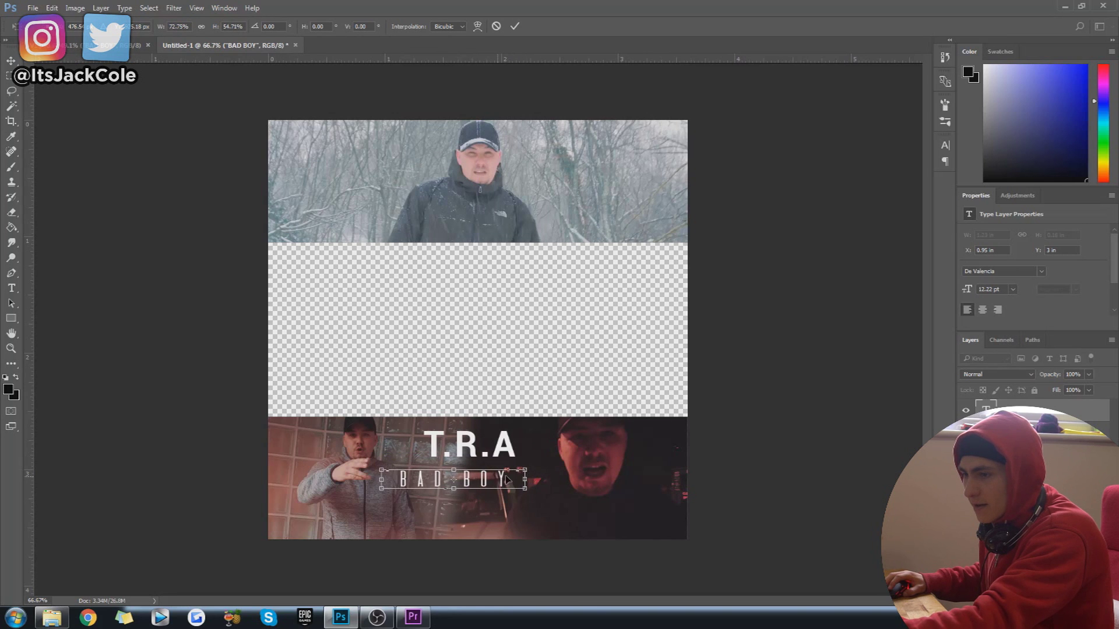
drag(522, 473, 521, 469)
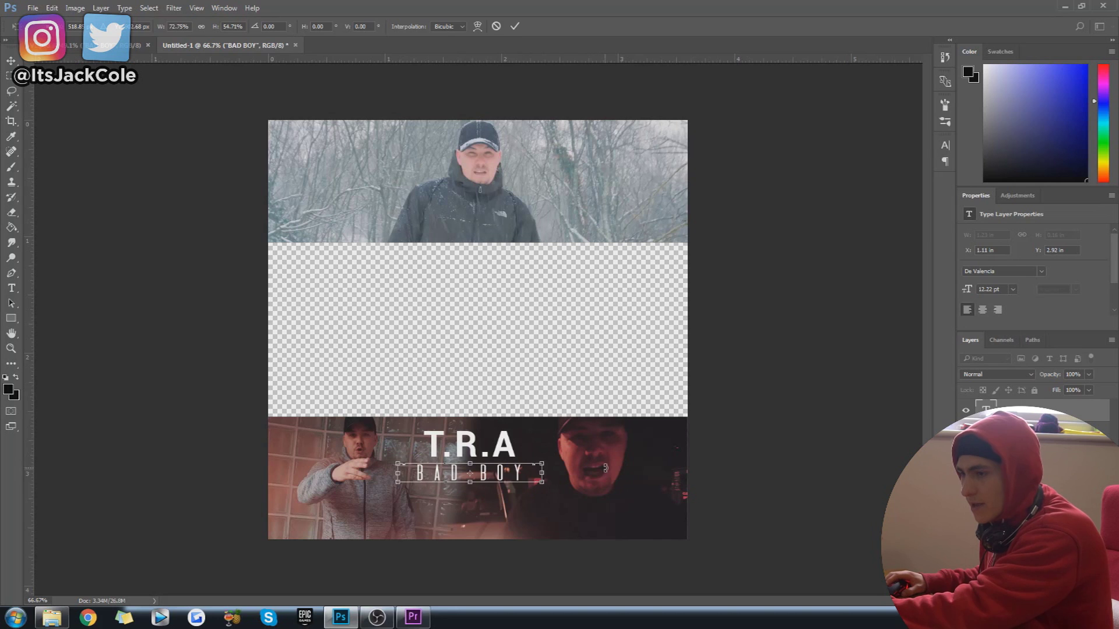
key(Return)
- Select both titles and move them down and slightly left together
shift+click(511, 445)
key(ctrl+t)
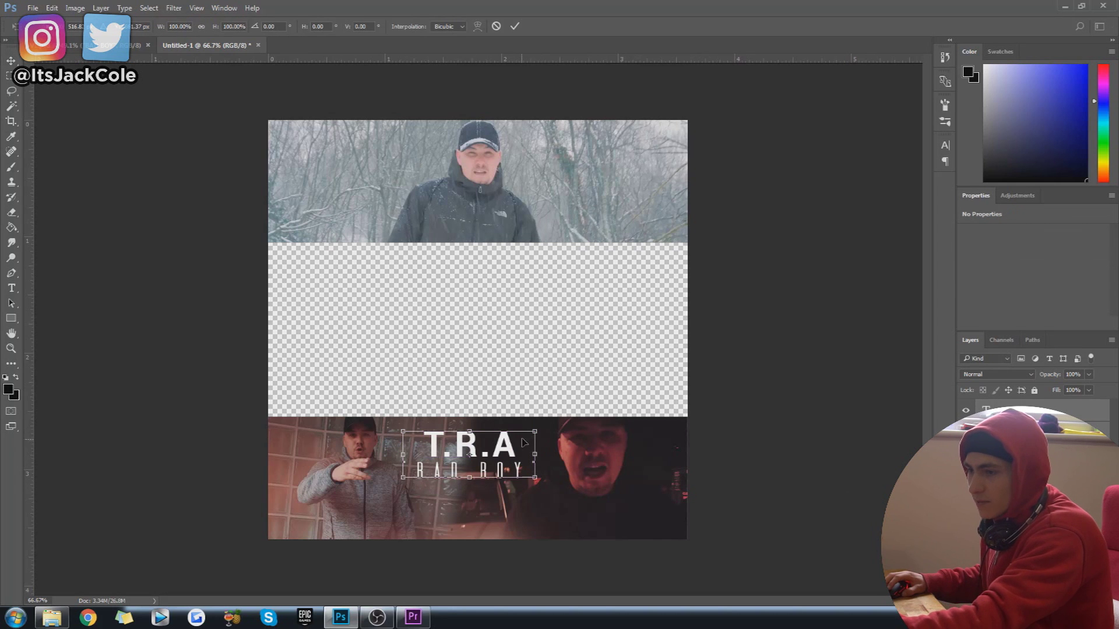
drag(523, 443, 518, 448)
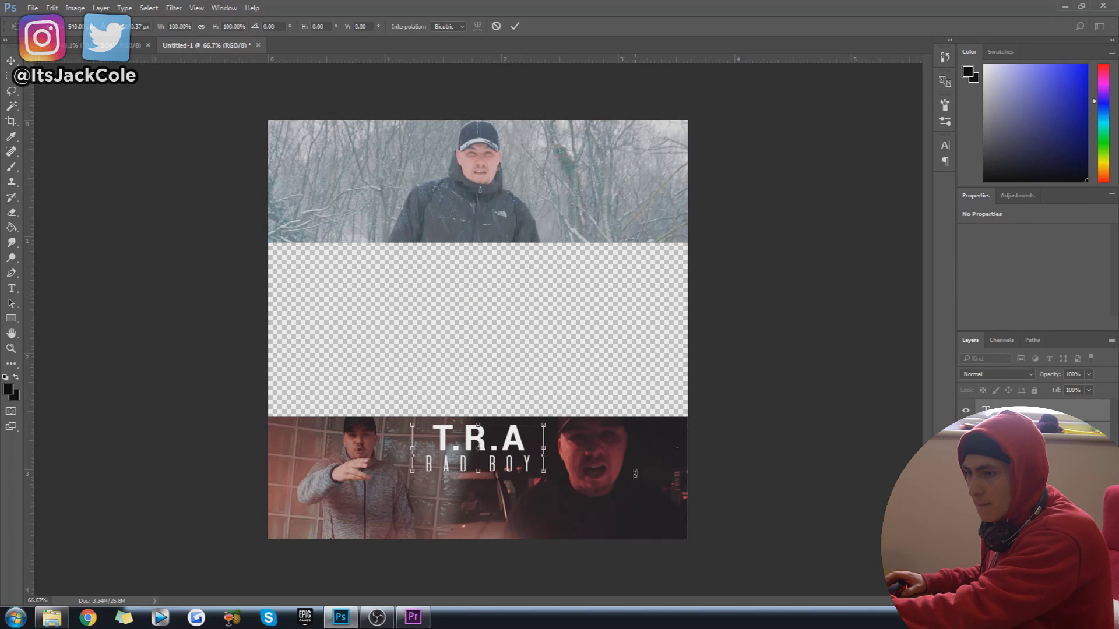
key(Return)
click(11, 349)
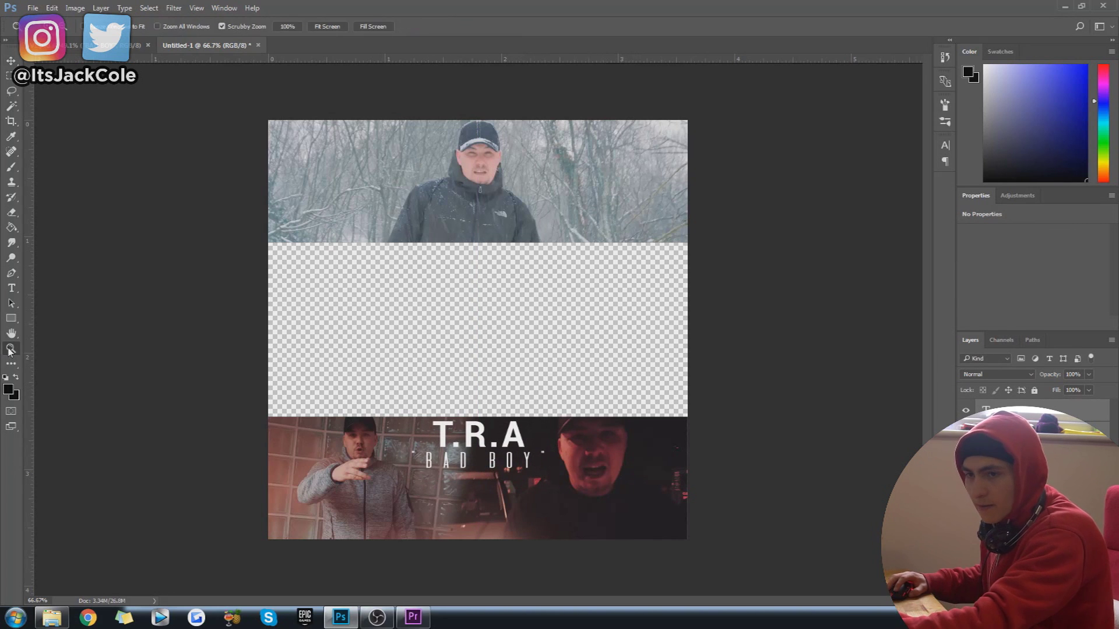
mouse_move(457, 402)
mouse_down()
mouse_move(413, 402)
mouse_move(463, 402)
mouse_up()
- Lower both titles further into the bottom banner, then nudge them slightly up
key(ctrl+t)
drag(506, 460, 506, 493)
key(Return)
mouse_move(636, 468)
mouse_down()
mouse_move(607, 474)
mouse_move(636, 469)
mouse_up()
key(ctrl+t)
drag(518, 492, 519, 484)
key(Return)
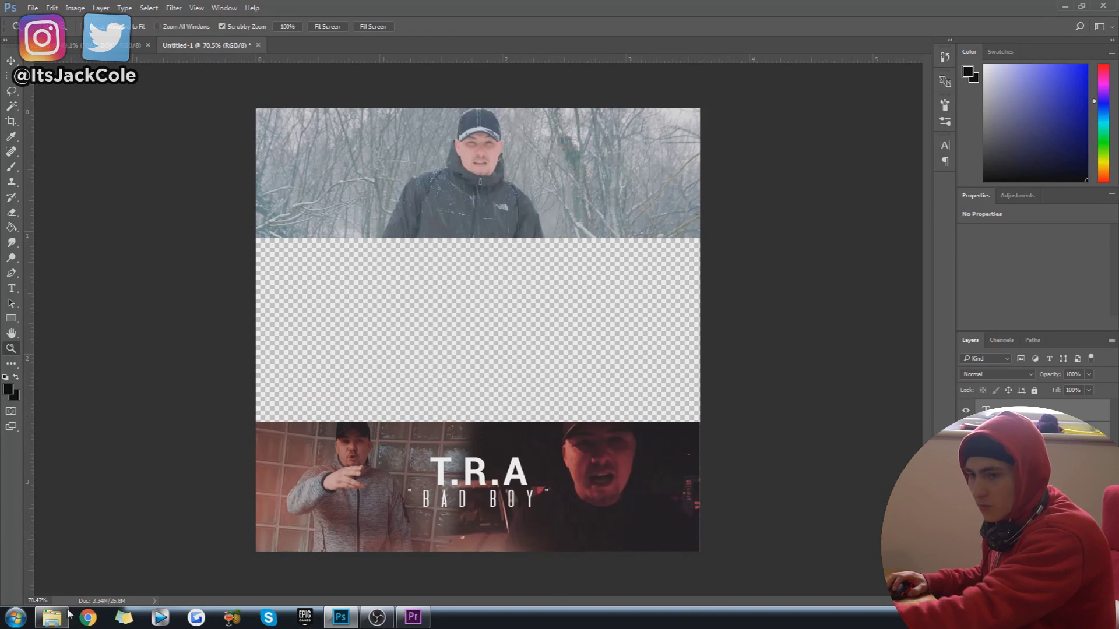
click(52, 618)
- Place Png Logo 2017 from the TQ9 folder, scaled to about 20%, beneath BAD BOY
click(196, 192)
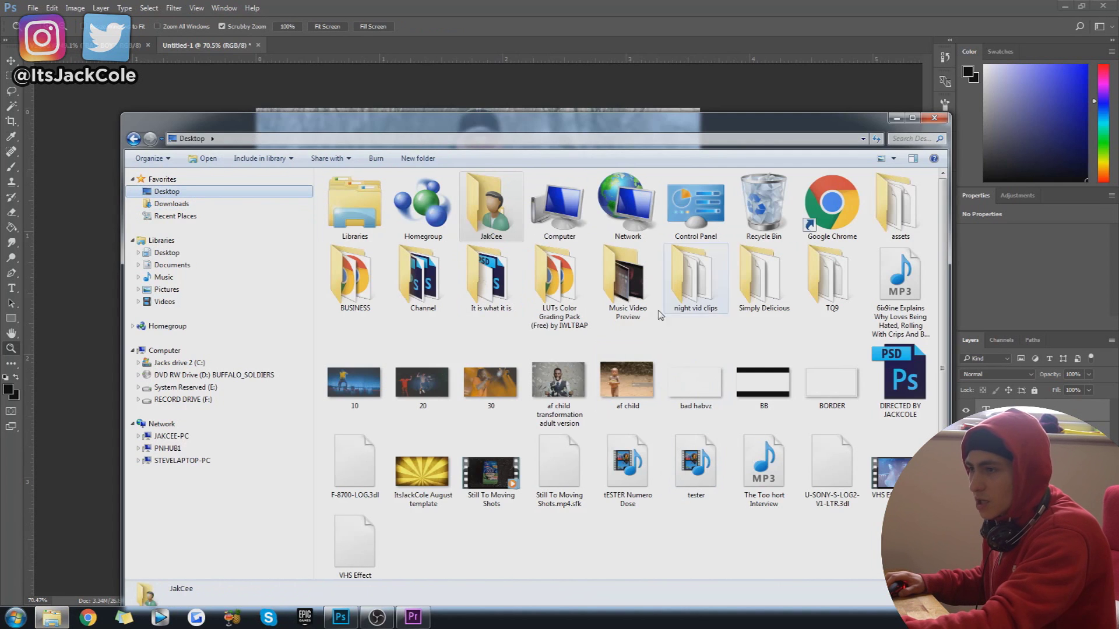
double_click(830, 276)
scroll(750, 394, down, 5)
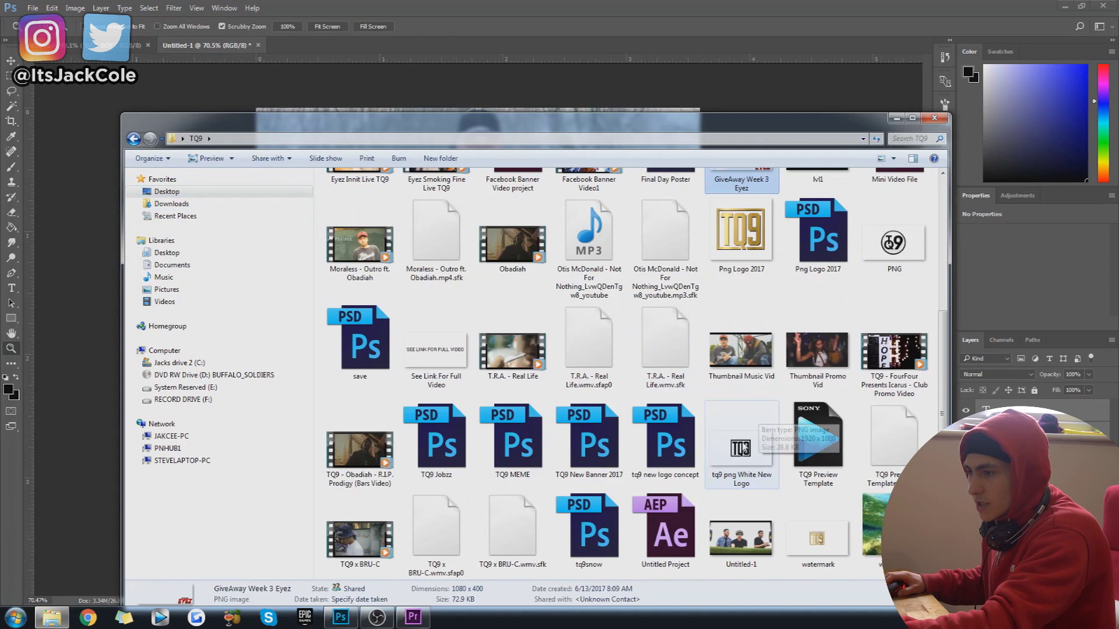
drag(740, 225, 742, 81)
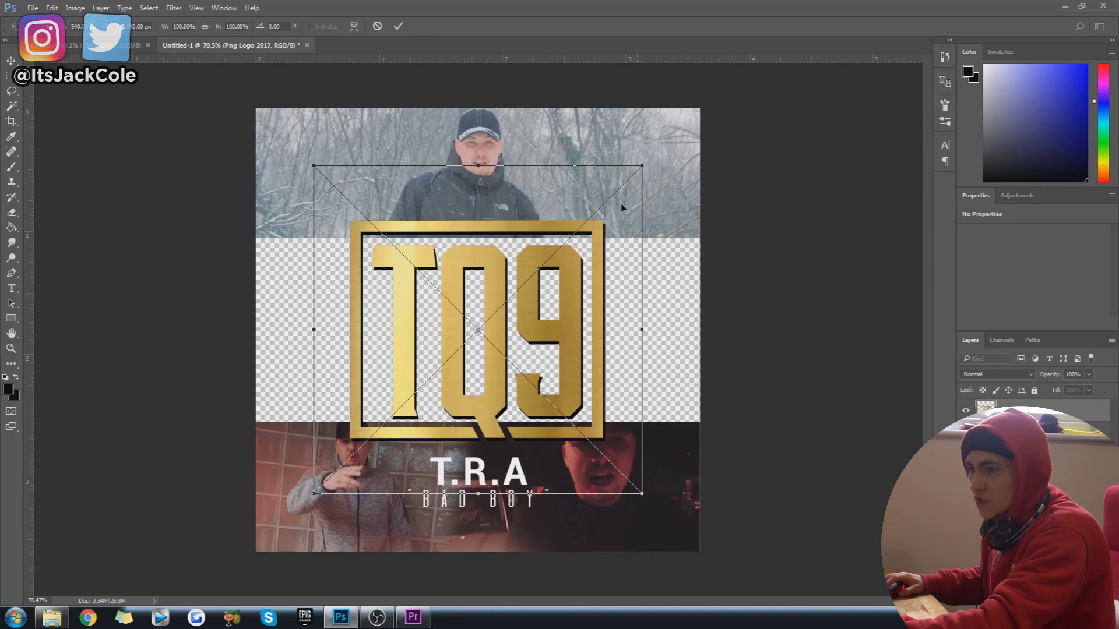
drag(644, 160, 353, 424)
drag(365, 465, 491, 530)
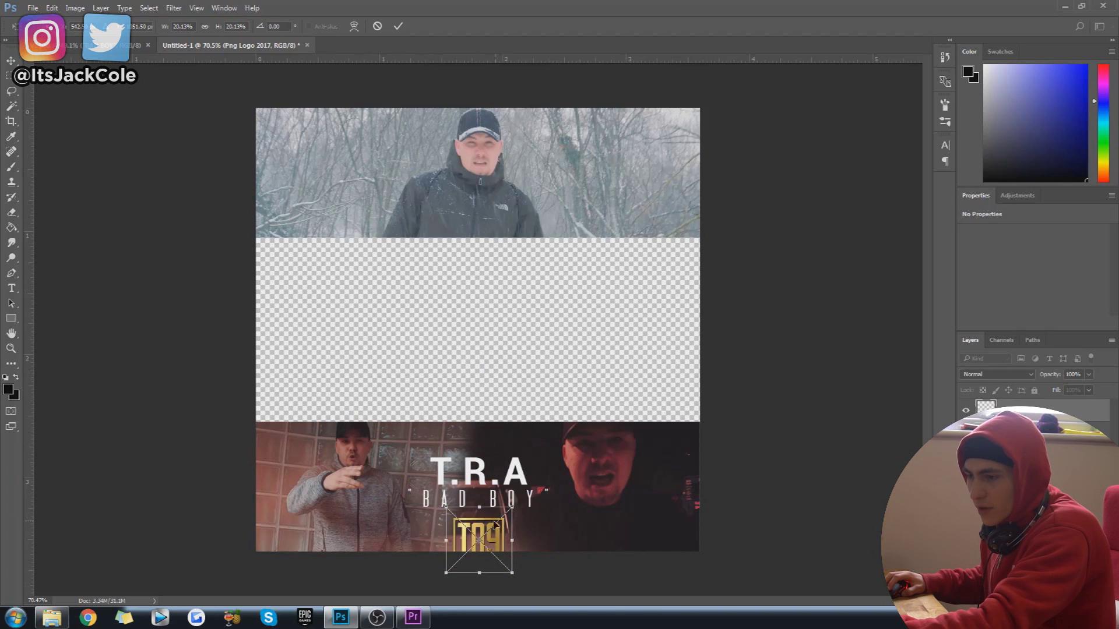
key(Up)
key(Up)
key(Up)
key(Up)
key(Up)
key(Up)
key(Up)
key(Up)
key(Up)
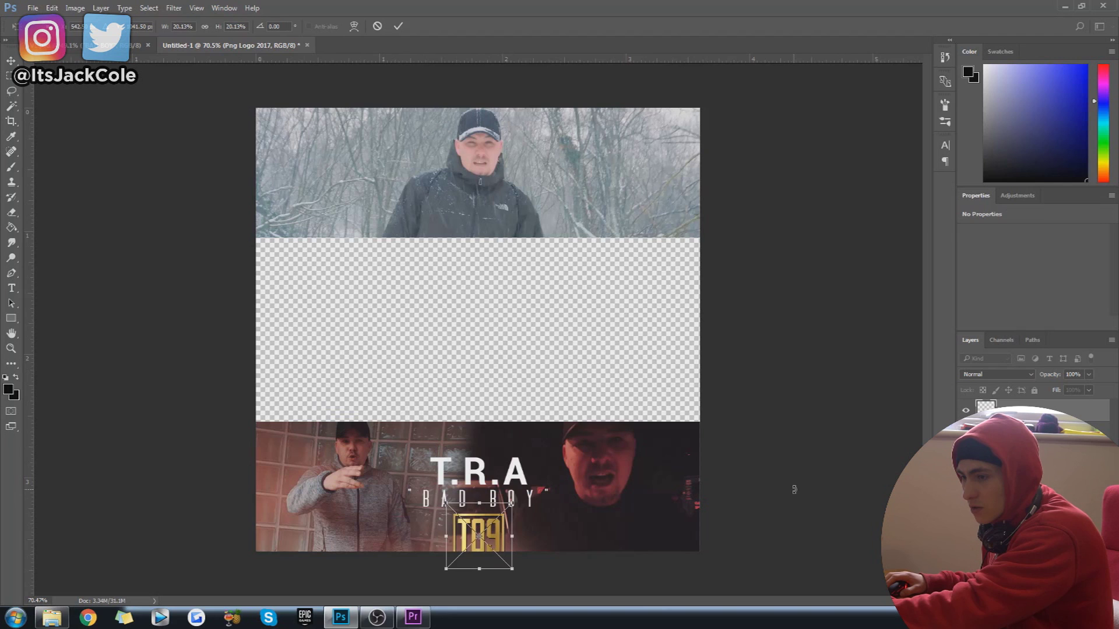
key(Return)
key(z)
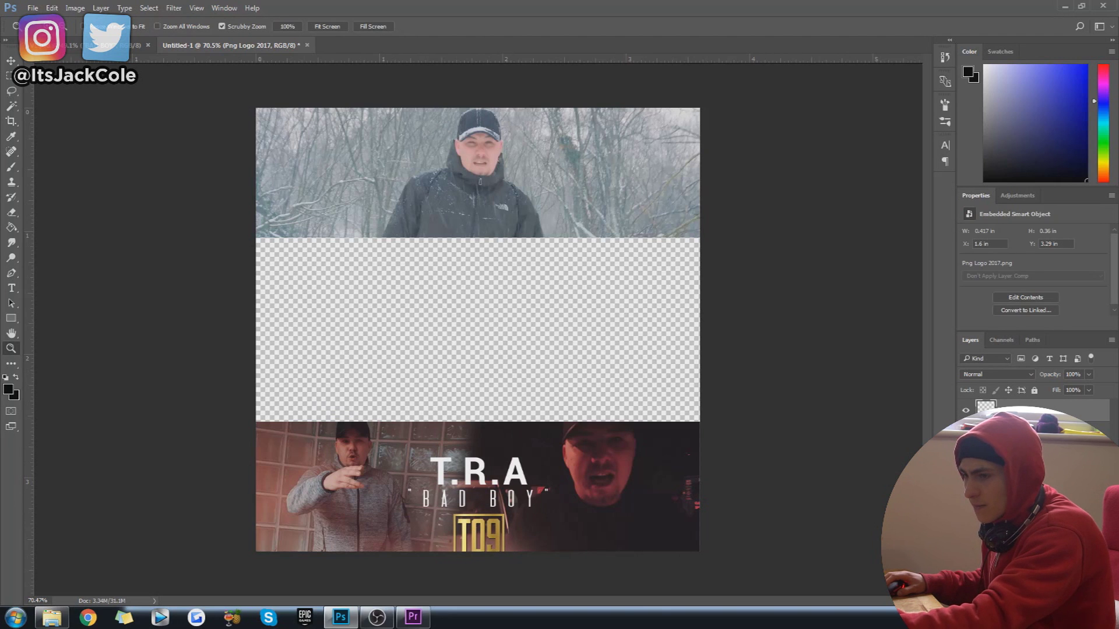
- Nudge the BAD BOY text down slightly
click(1037, 433)
key(ctrl+t)
key(Down)
key(Down)
key(Down)
key(Return)
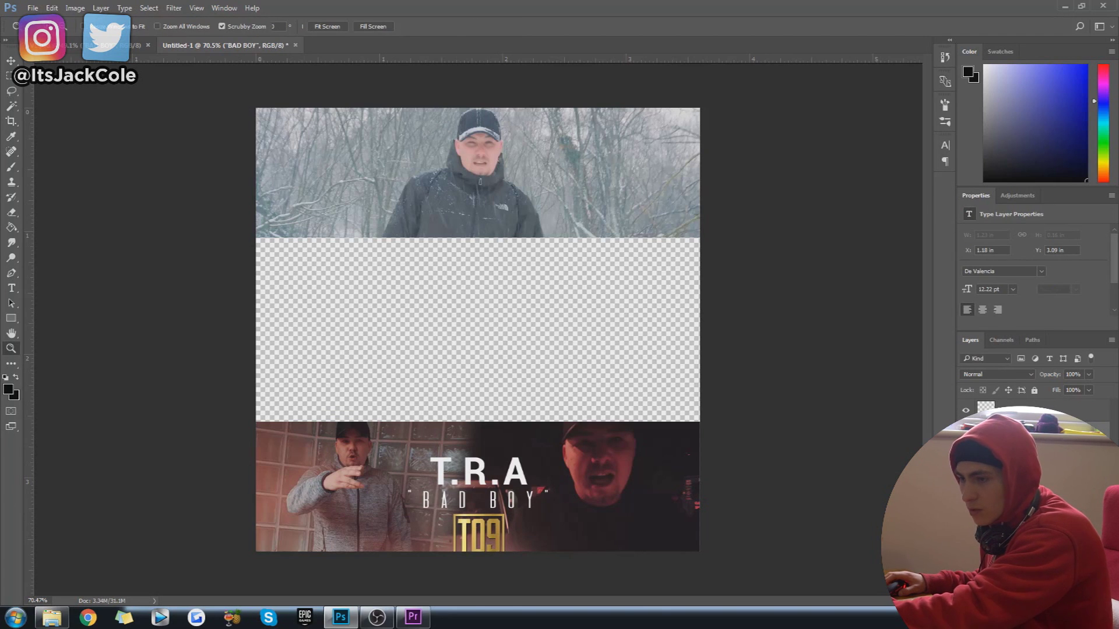
- Select the titles and logo together and move them up in the lower banner
ctrl+click(1037, 454)
ctrl+click(1037, 410)
key(ctrl+t)
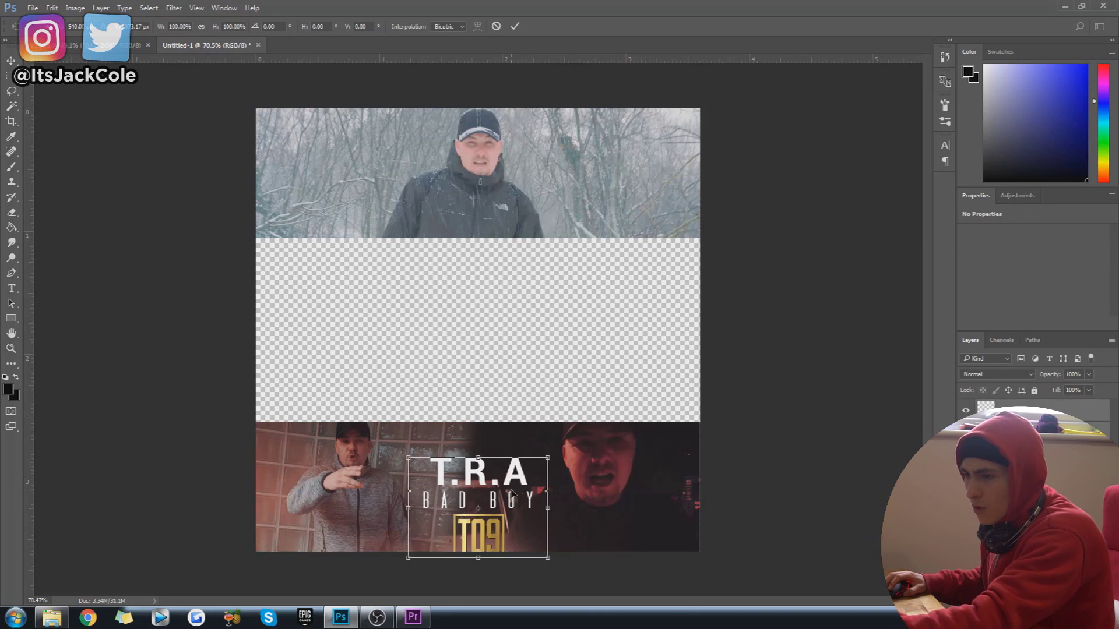
drag(513, 494, 512, 476)
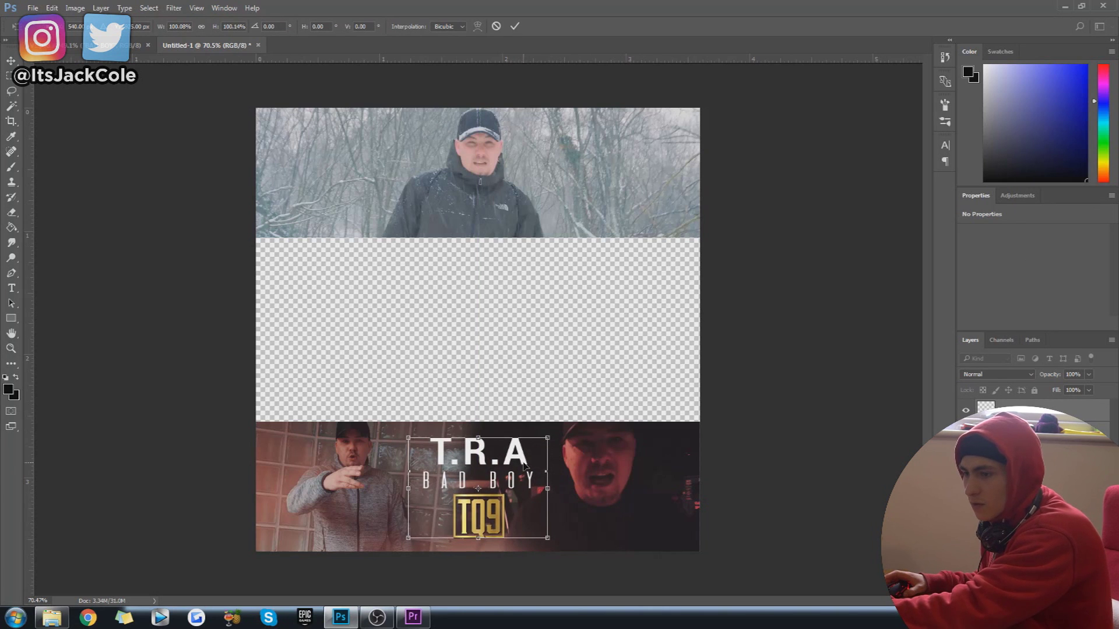
key(Return)
drag(678, 437, 642, 456)
- Free-transform the lower banner image and nudge it slightly to the right
click(644, 457)
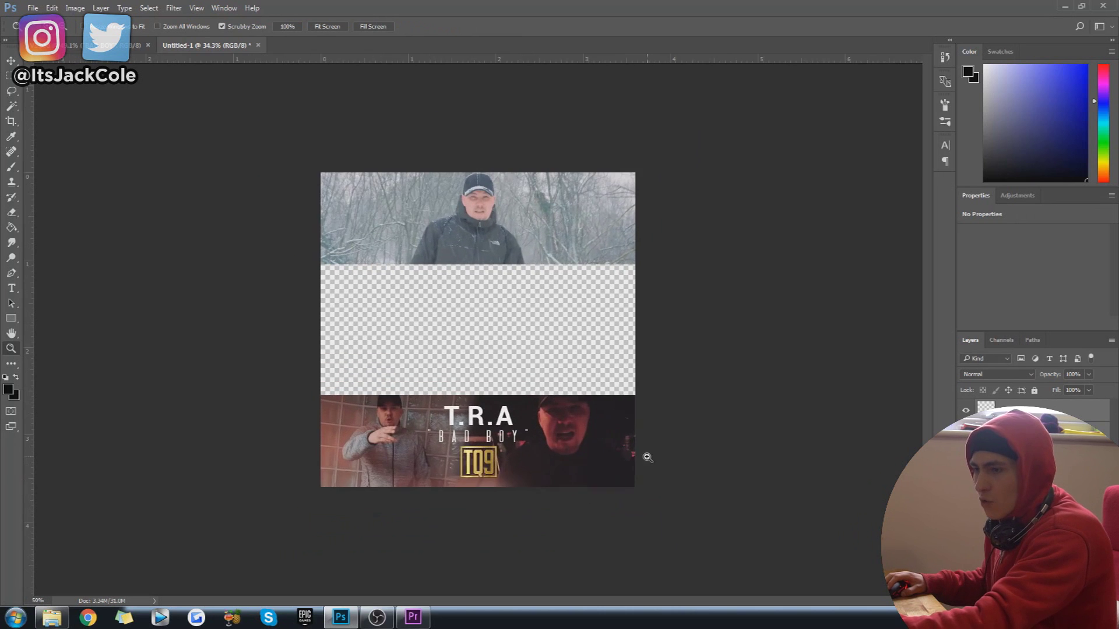
click(645, 457)
key(ctrl+t)
drag(653, 470, 666, 471)
key(Return)
- Check the whole frame at 66.7% zoom, then bring up Save As
drag(670, 426, 612, 468)
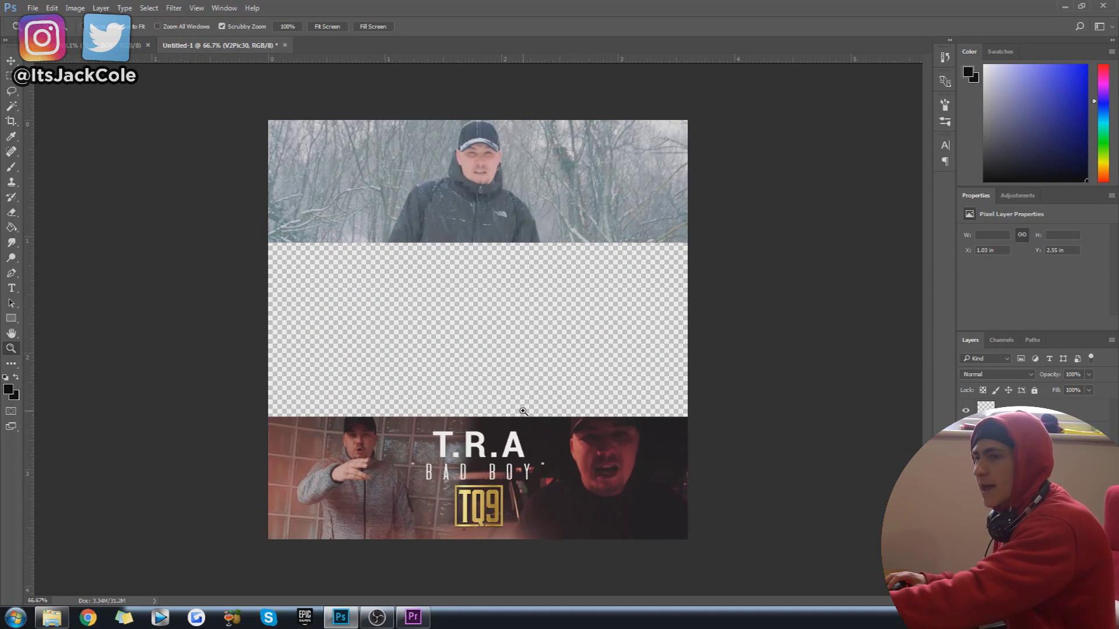
drag(522, 411, 597, 316)
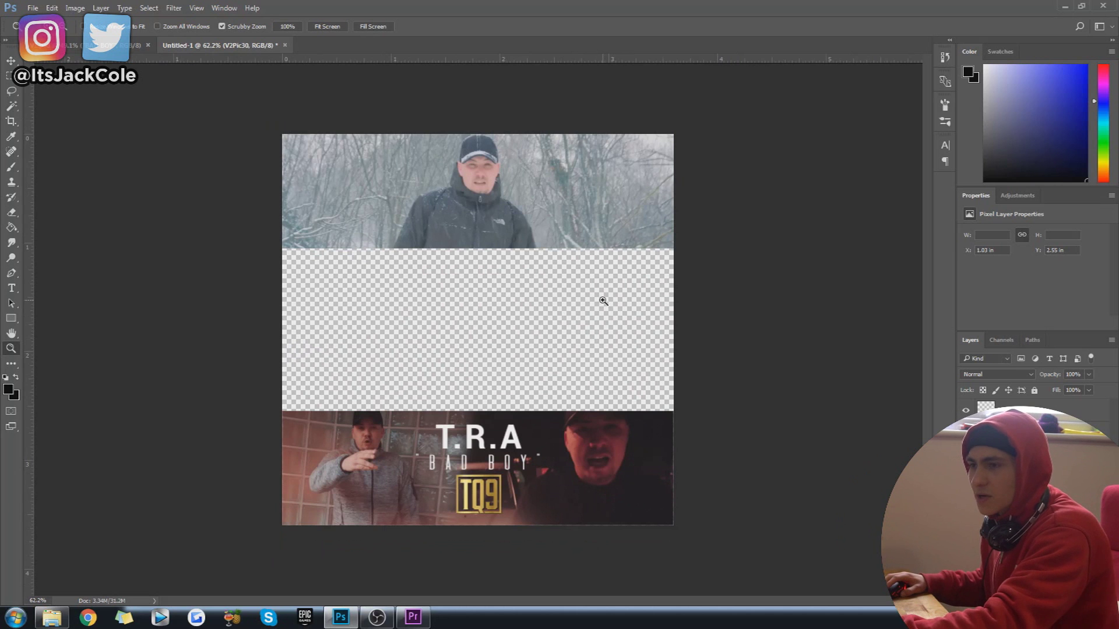
click(616, 283)
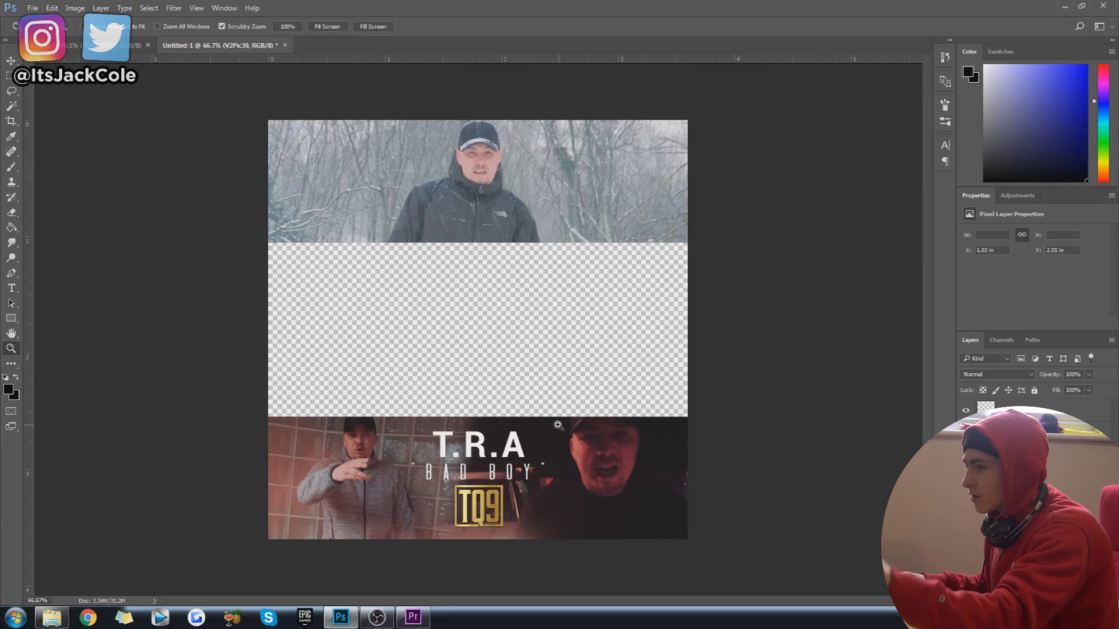
drag(558, 425, 541, 467)
click(574, 407)
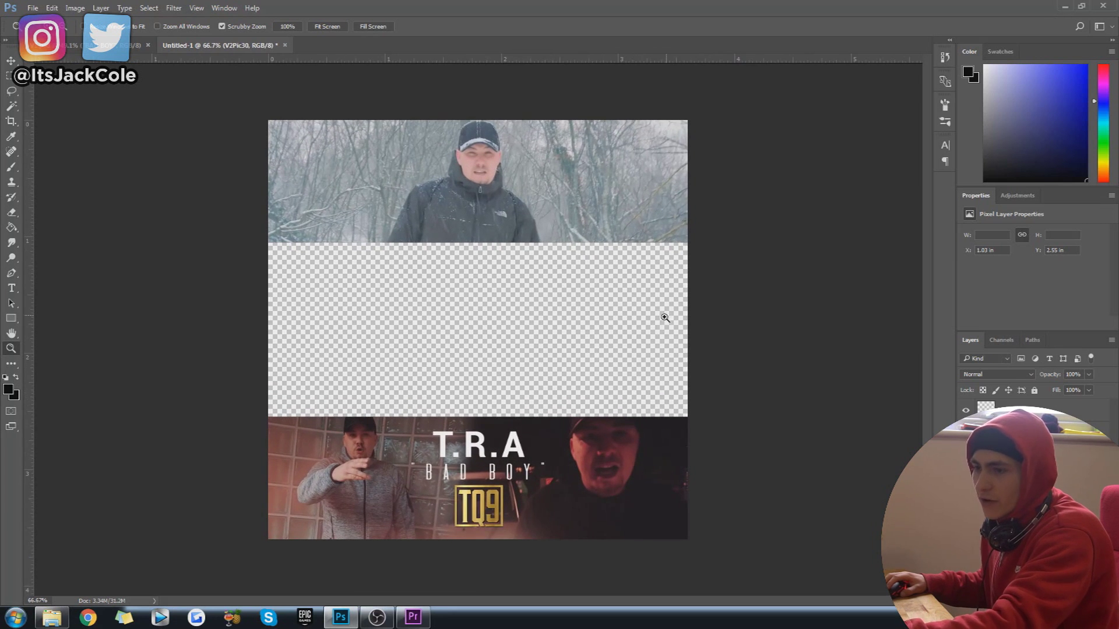
drag(665, 318, 654, 337)
key(ctrl+shift+s)
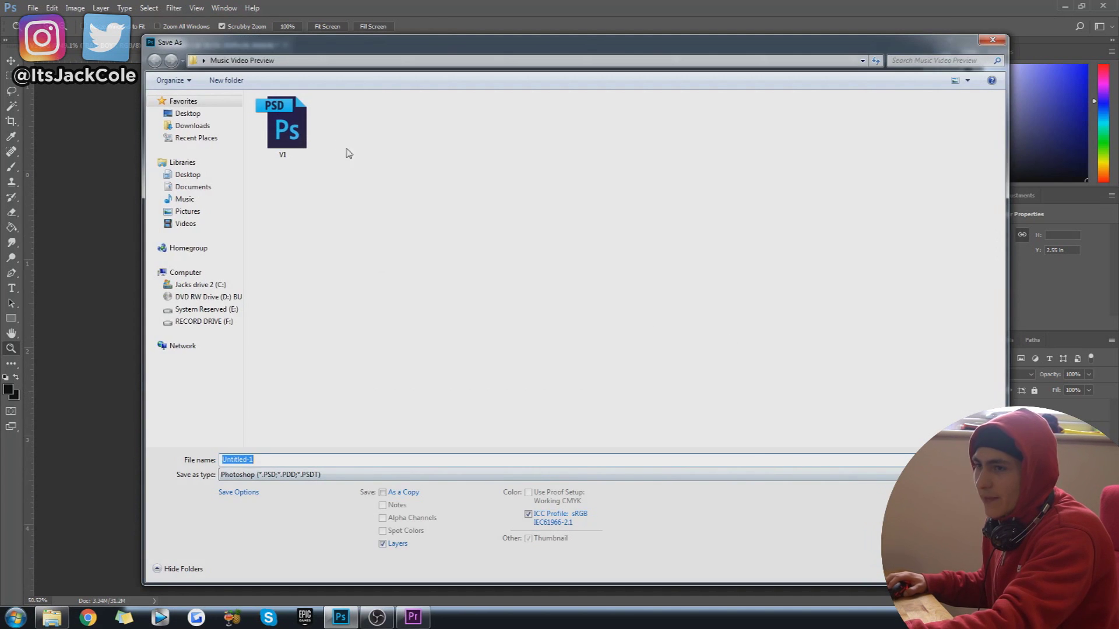
- Save the frame design as V2.psd
text(V2)
key(Return)
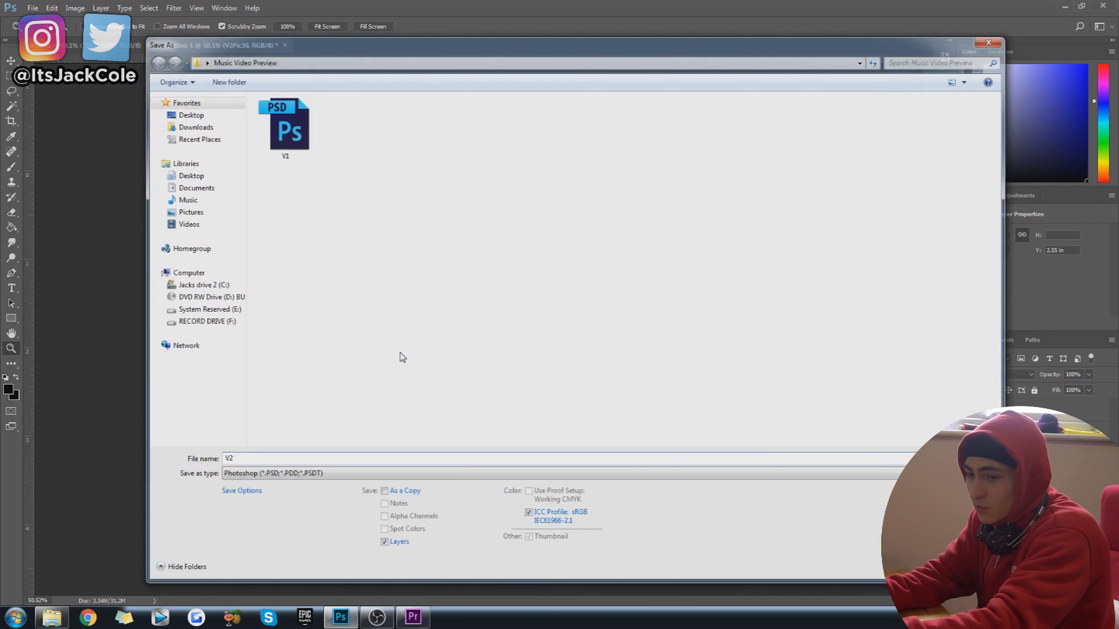
key(Return)
click(474, 327)
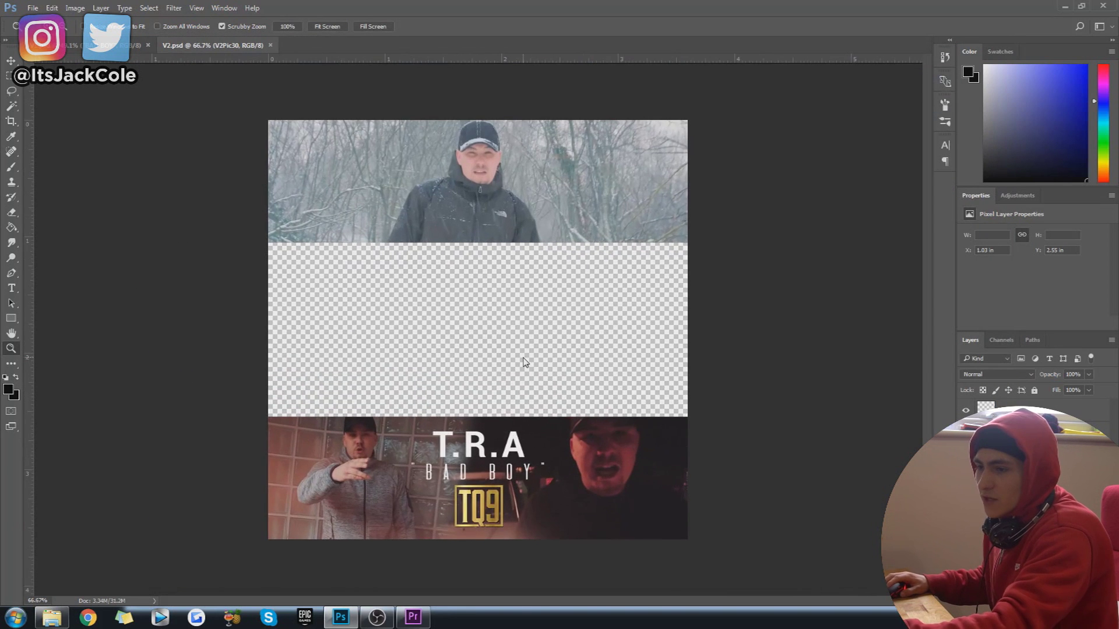
- Save a PNG copy of the design named V22
key(ctrl+shift+s)
click(265, 474)
click(251, 428)
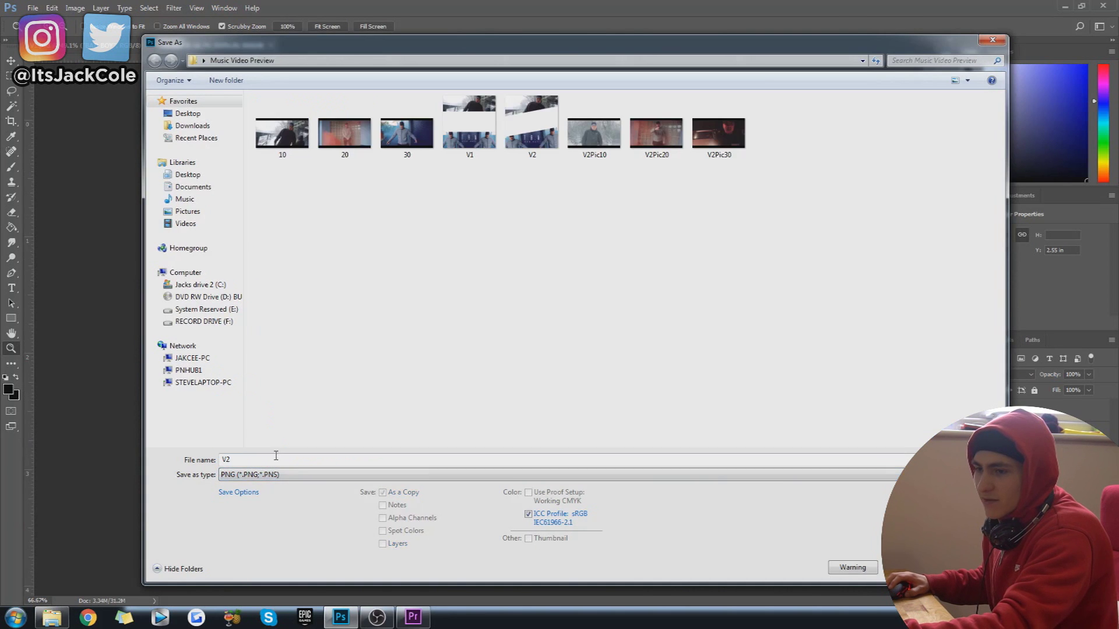
key(Return)
key(Return)
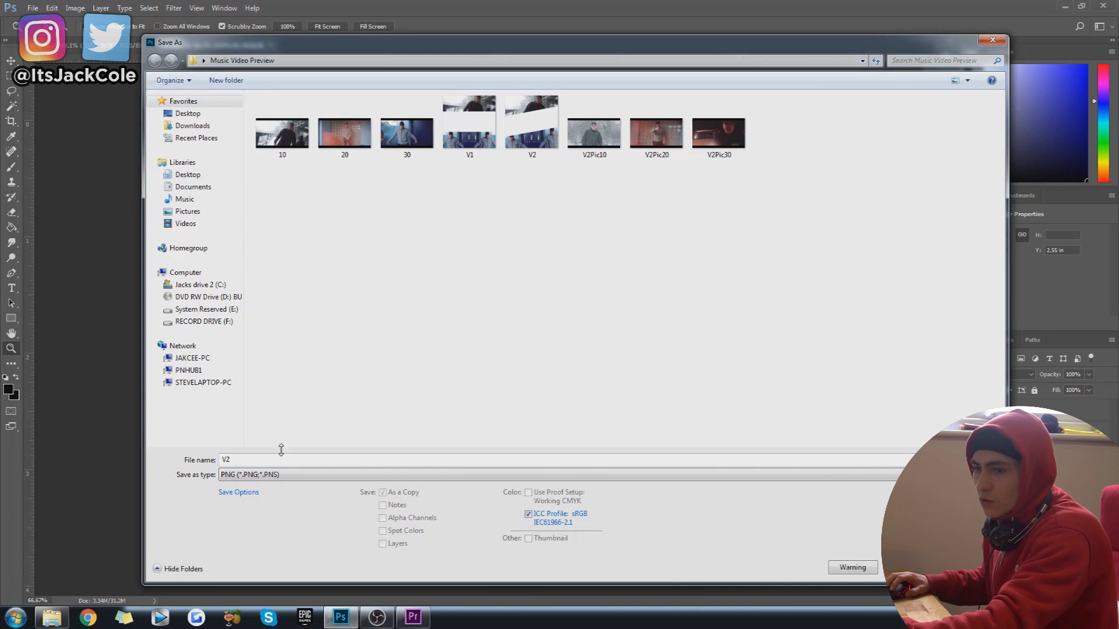
click(297, 459)
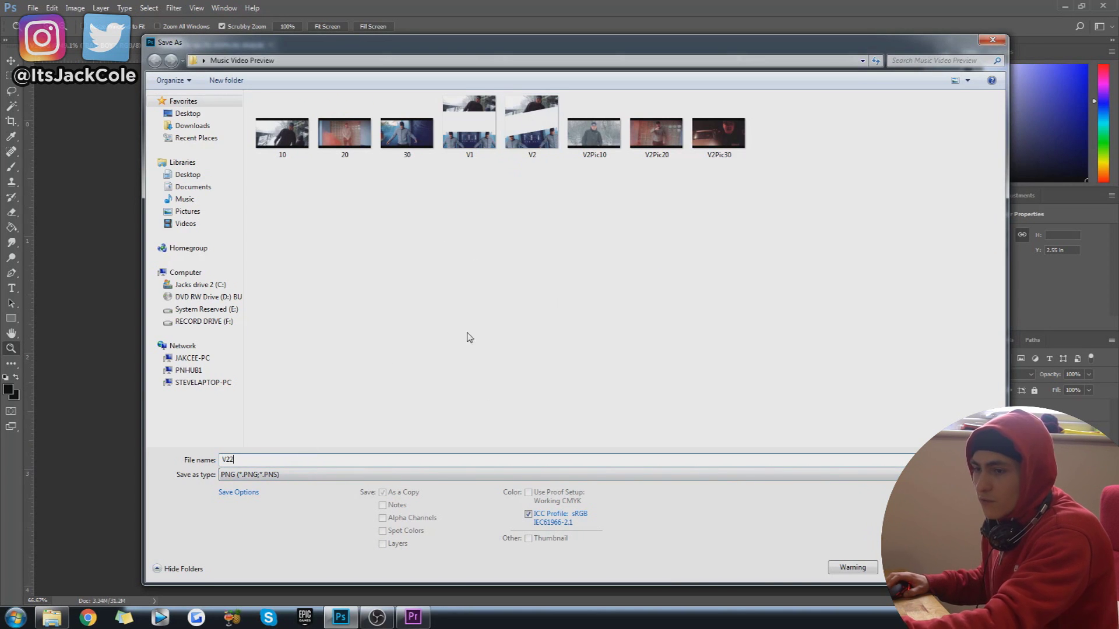
text(V22)
key(Return)
key(Return)
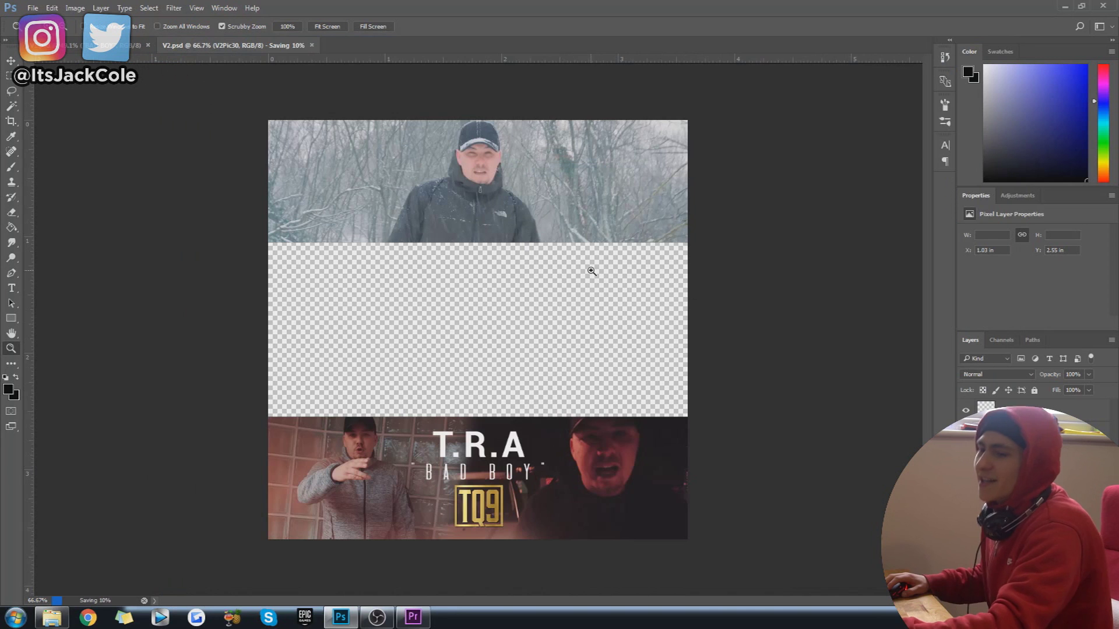
- Close Photoshop and add V22.png from Music Video Preview to the timeline, lengthening it
click(1099, 6)
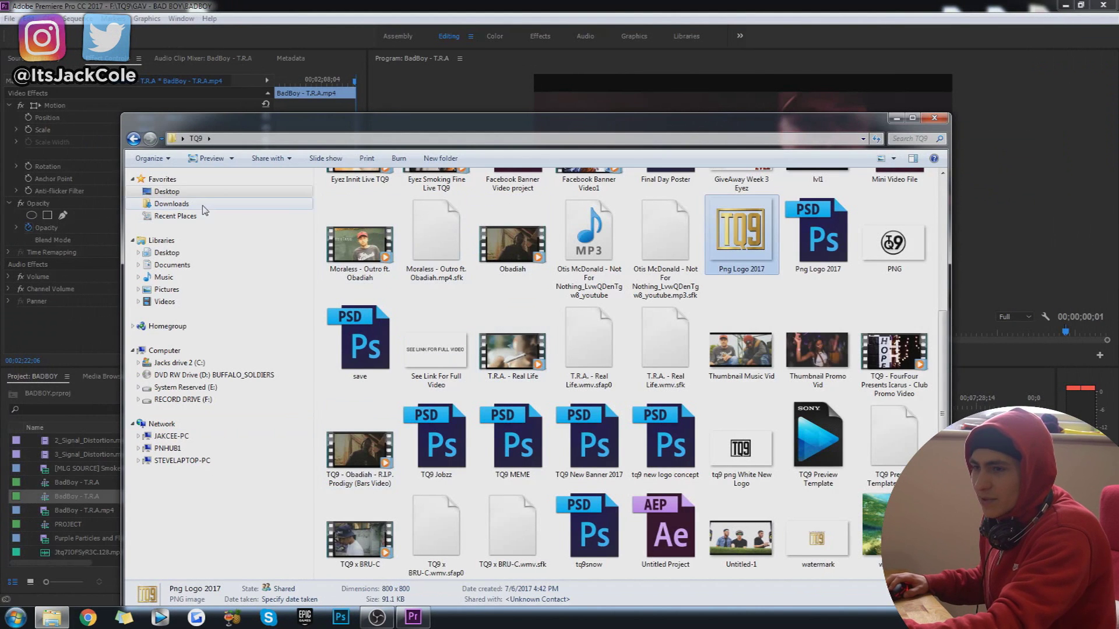
click(169, 191)
double_click(628, 279)
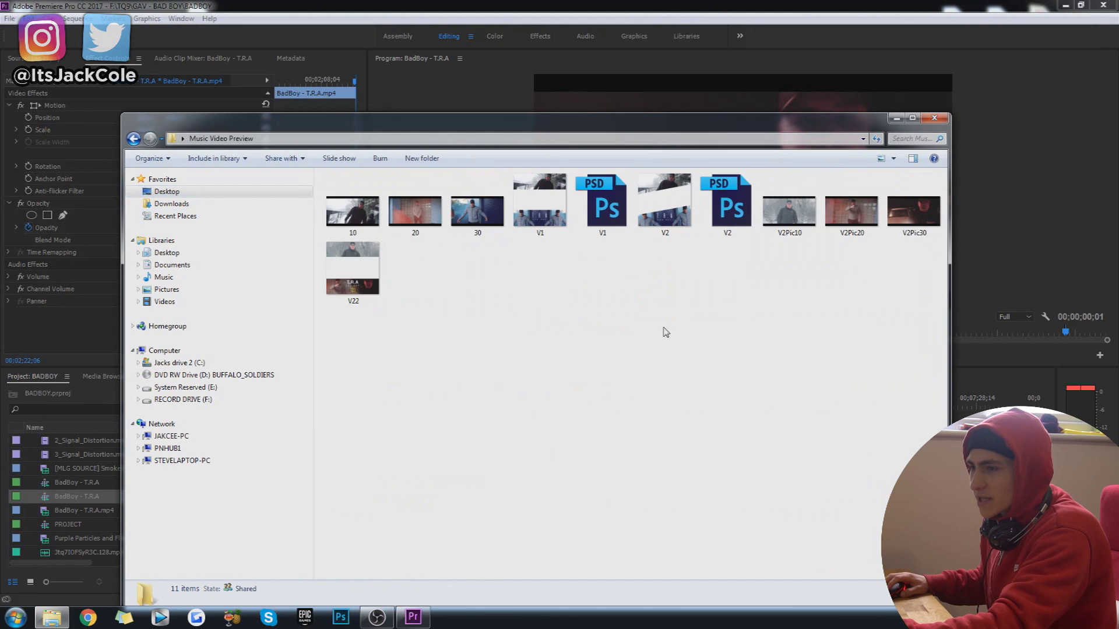
drag(373, 285, 968, 478)
click(966, 403)
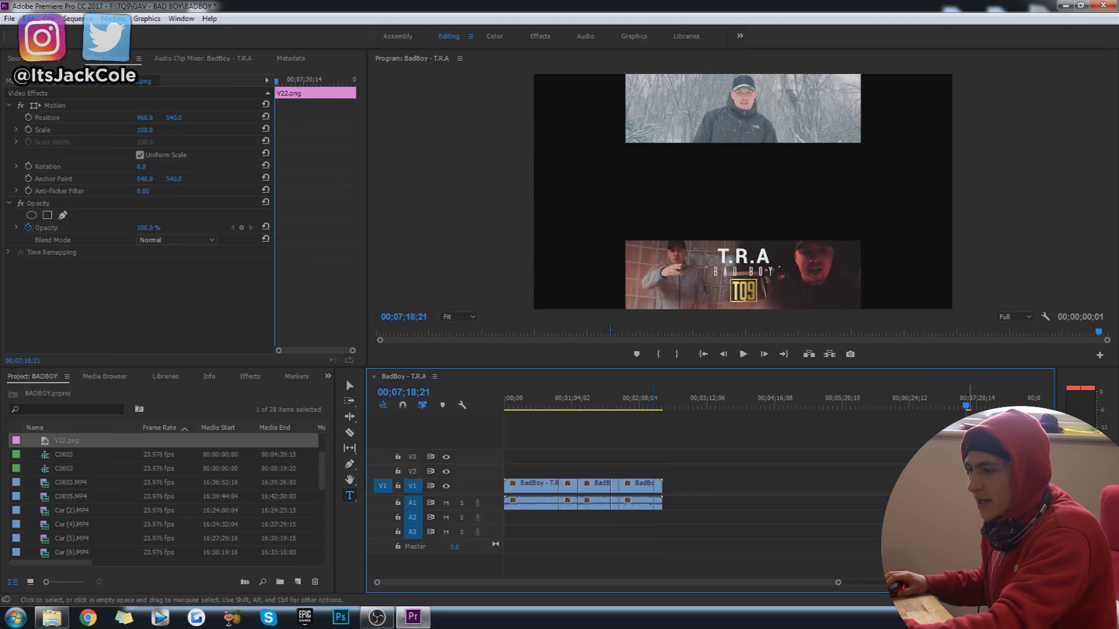
drag(970, 485, 1062, 485)
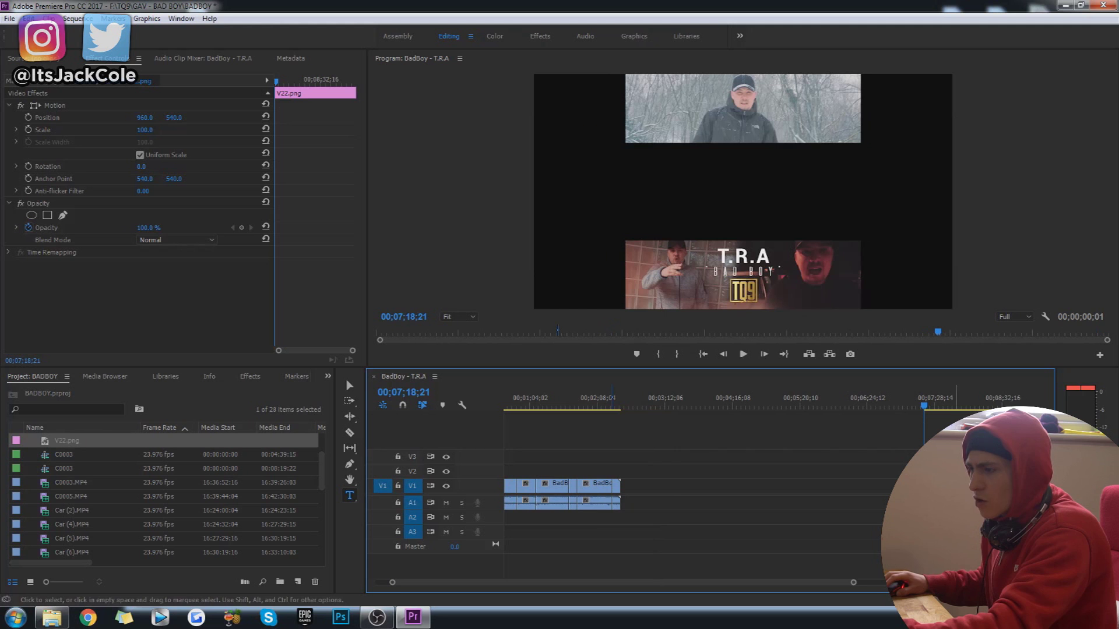
drag(391, 582, 282, 581)
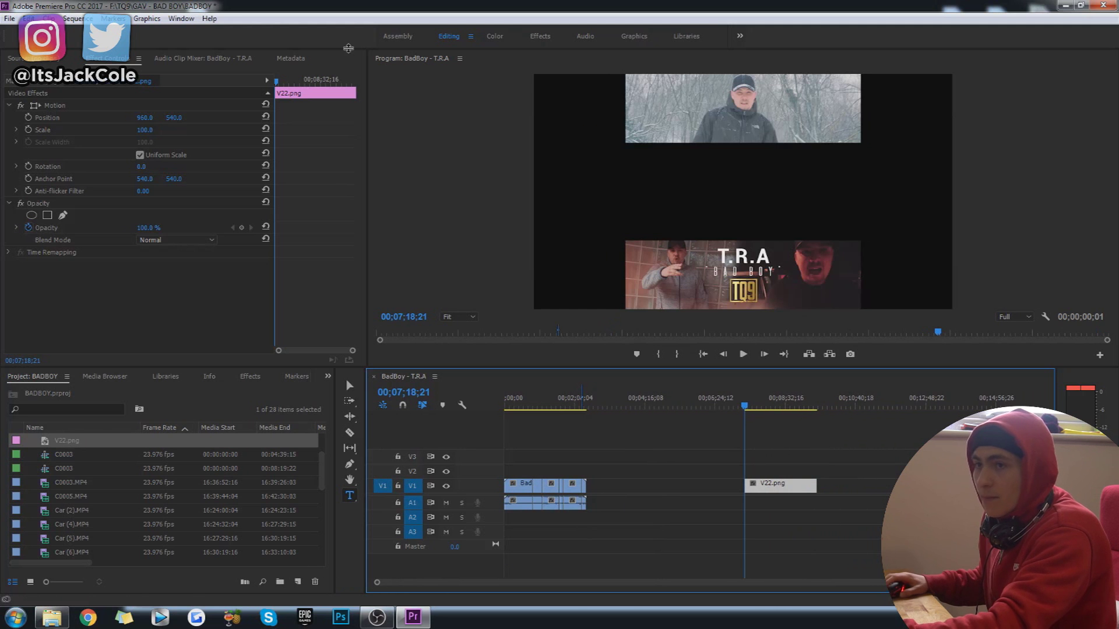
- Change the sequence frame size to 1080 x 1080 and accept the warning
click(73, 19)
click(93, 34)
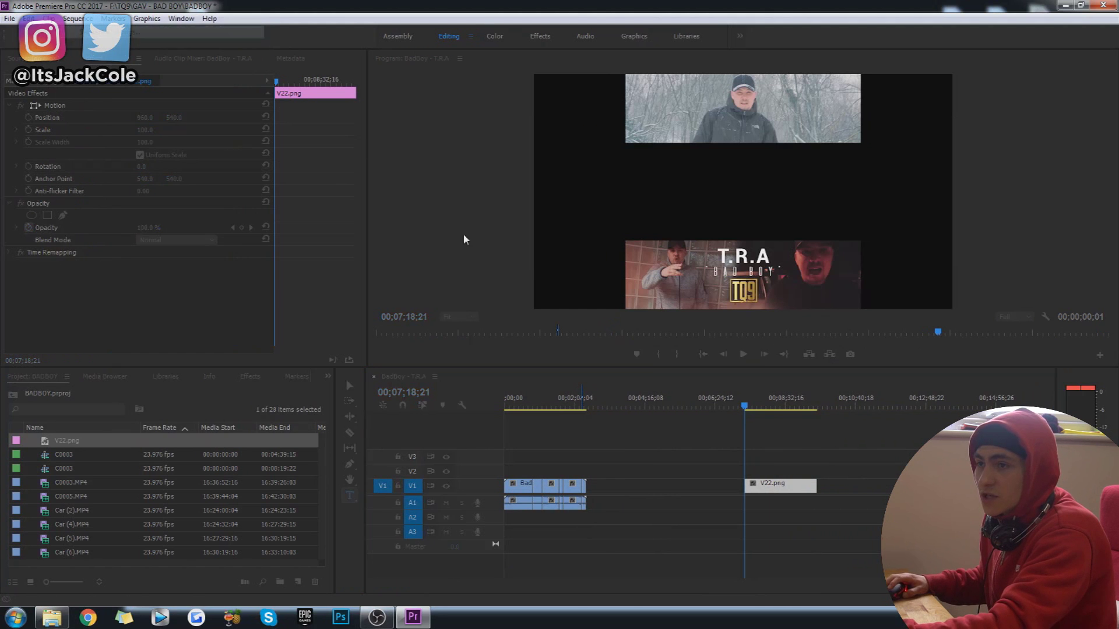
click(492, 168)
text(1080)
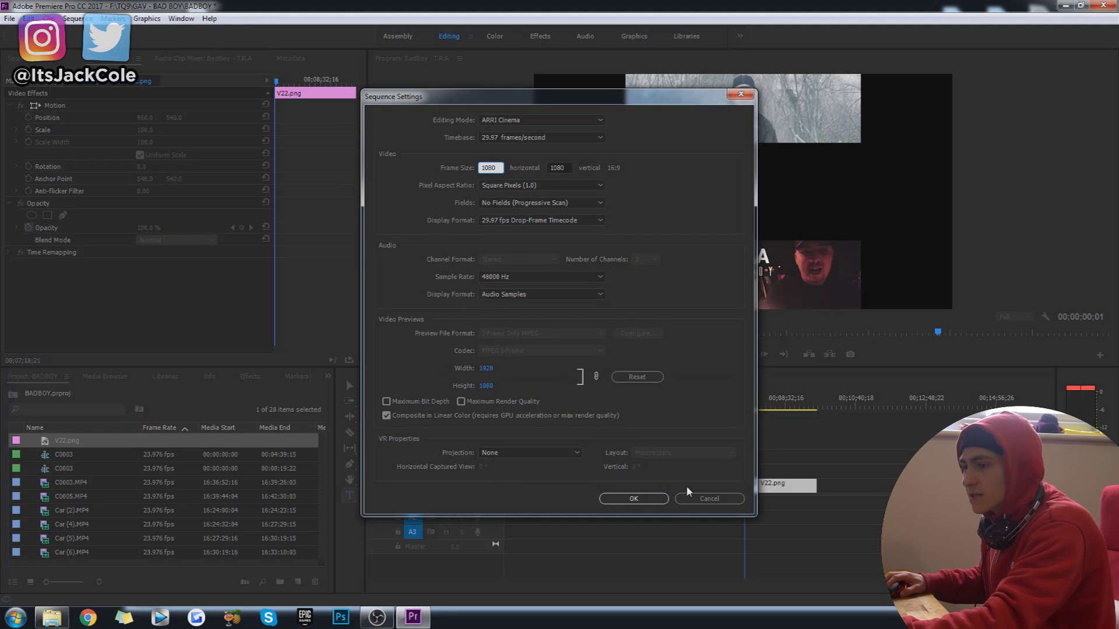
click(645, 502)
click(621, 322)
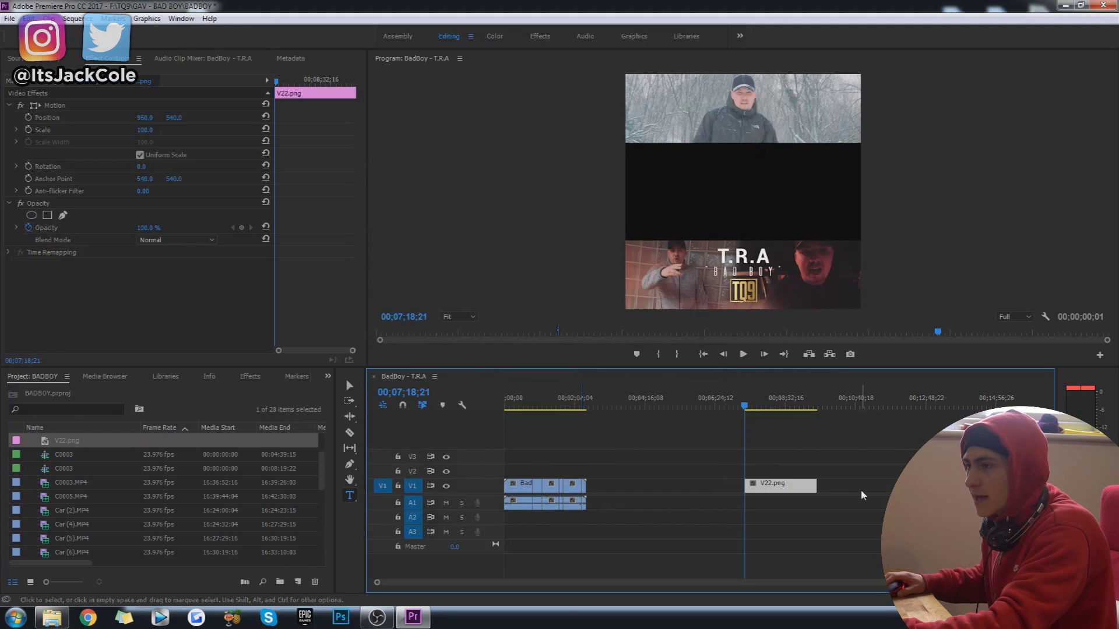
- Move V22.png up onto video track V2
drag(519, 489, 521, 489)
drag(787, 488, 789, 475)
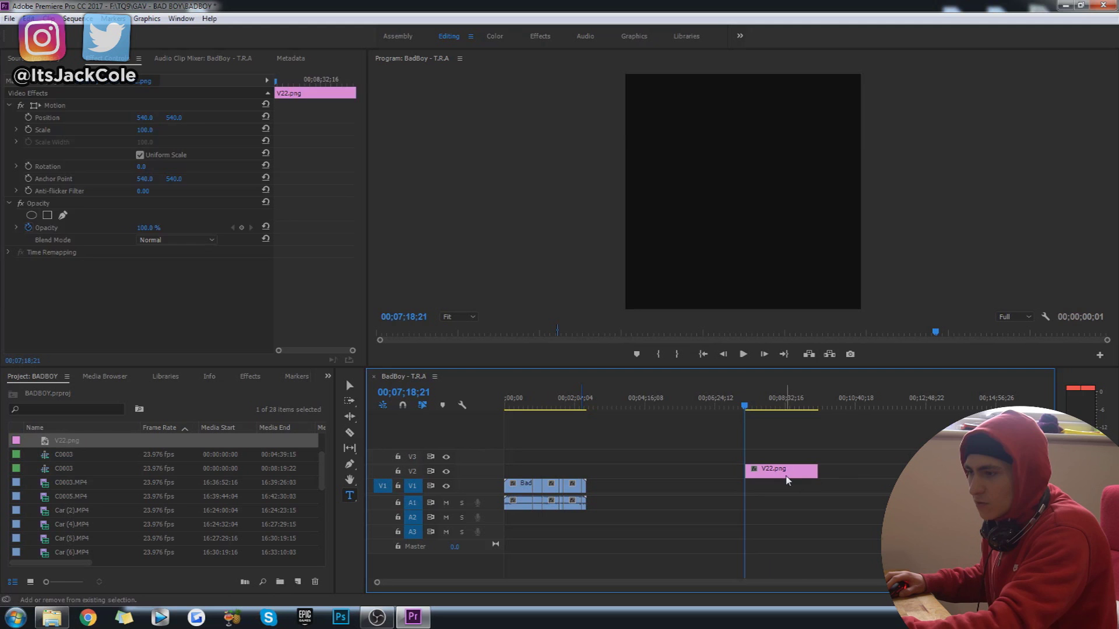
click(493, 421)
click(505, 406)
- Slide the BadBoy clip right and scrub it to find the snowy shot
drag(518, 491, 650, 491)
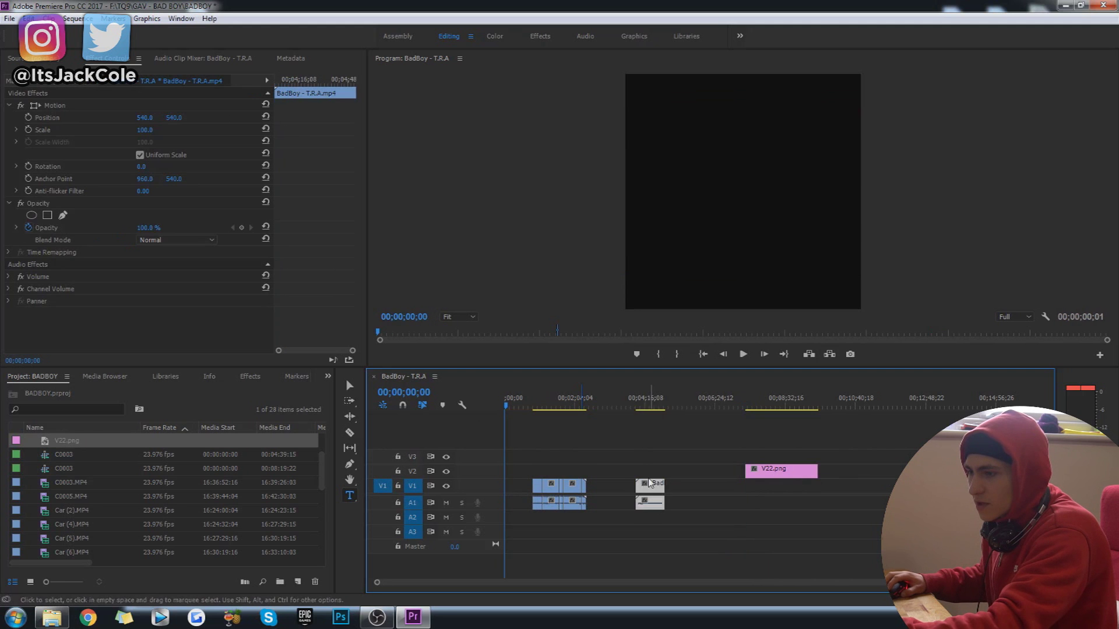
click(636, 403)
click(643, 406)
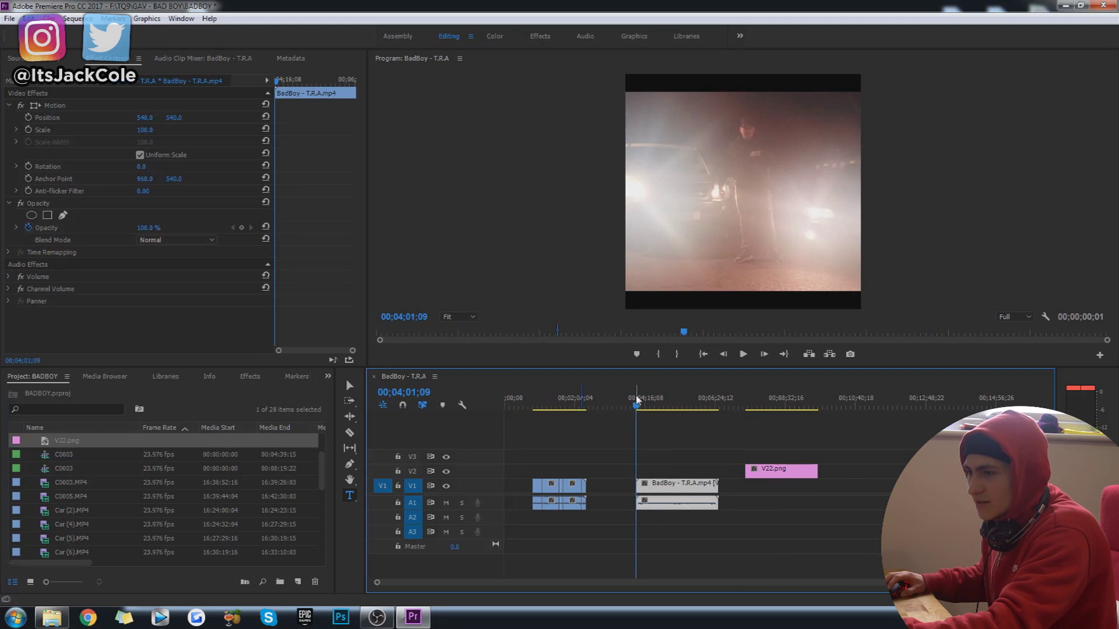
drag(646, 406, 660, 409)
click(667, 500)
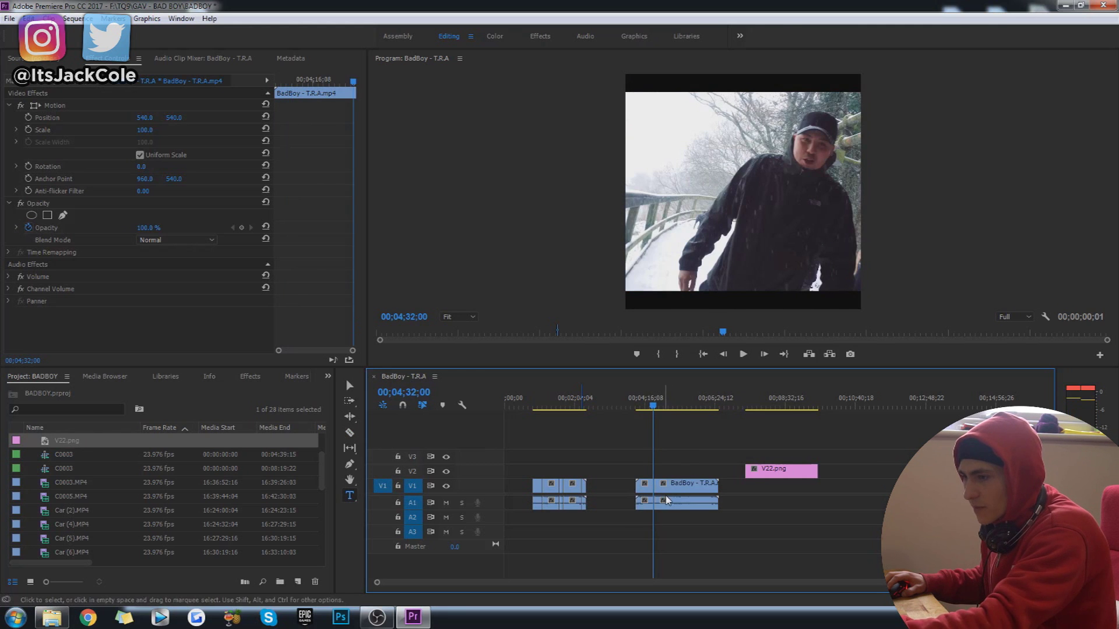
- Razor the BadBoy clip at the snowy frame, delete the left part, and Set to Frame Size
key(c)
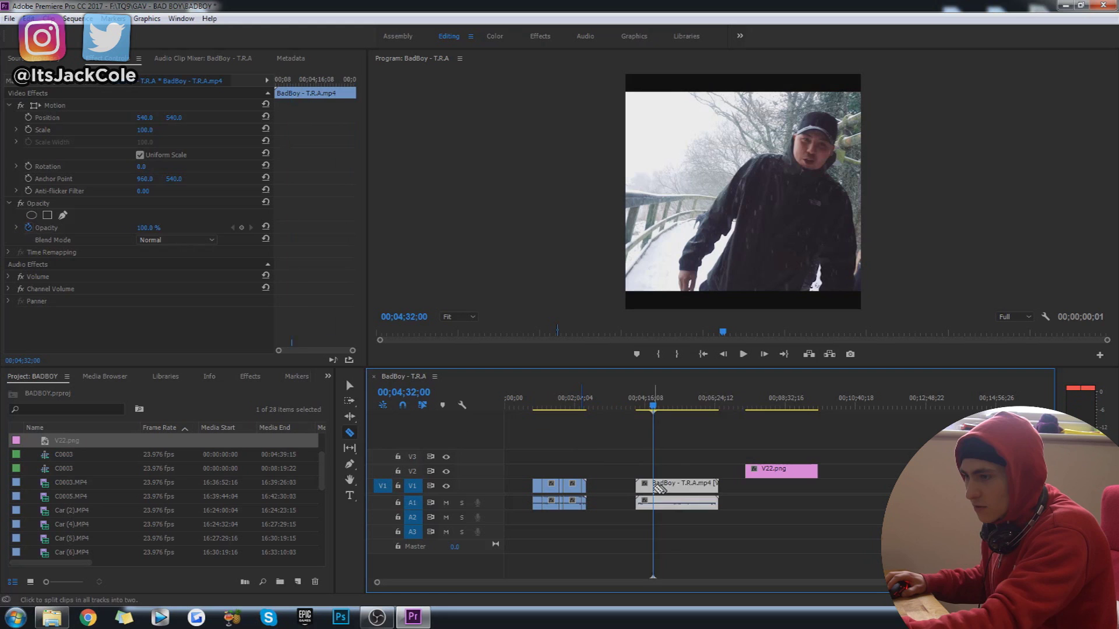
click(655, 487)
key(t)
click(646, 488)
key(Delete)
right_click(678, 490)
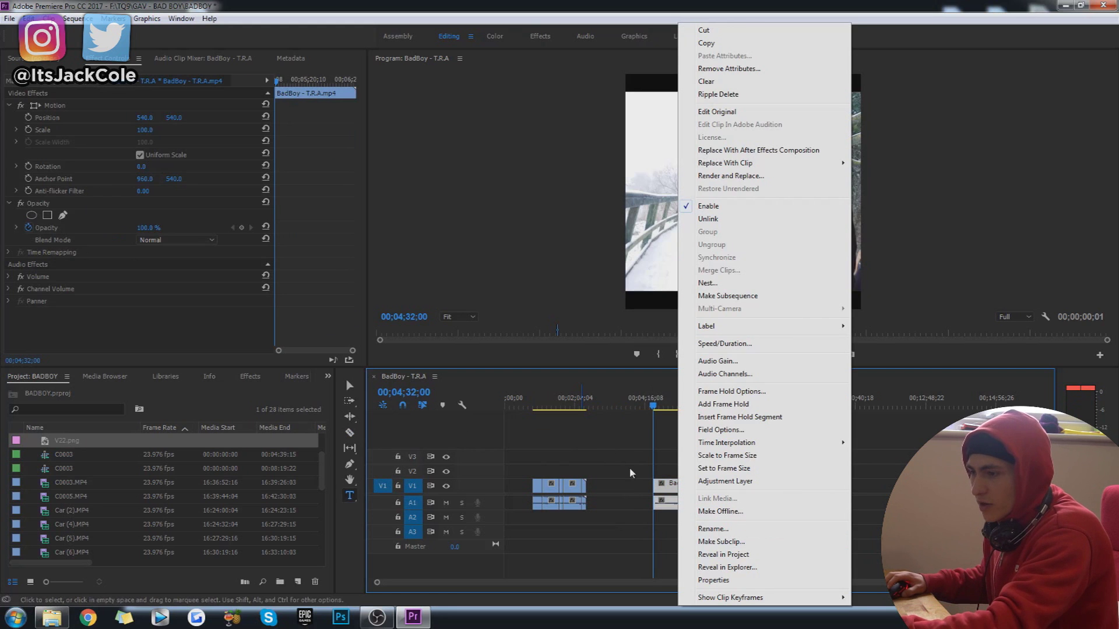
click(774, 469)
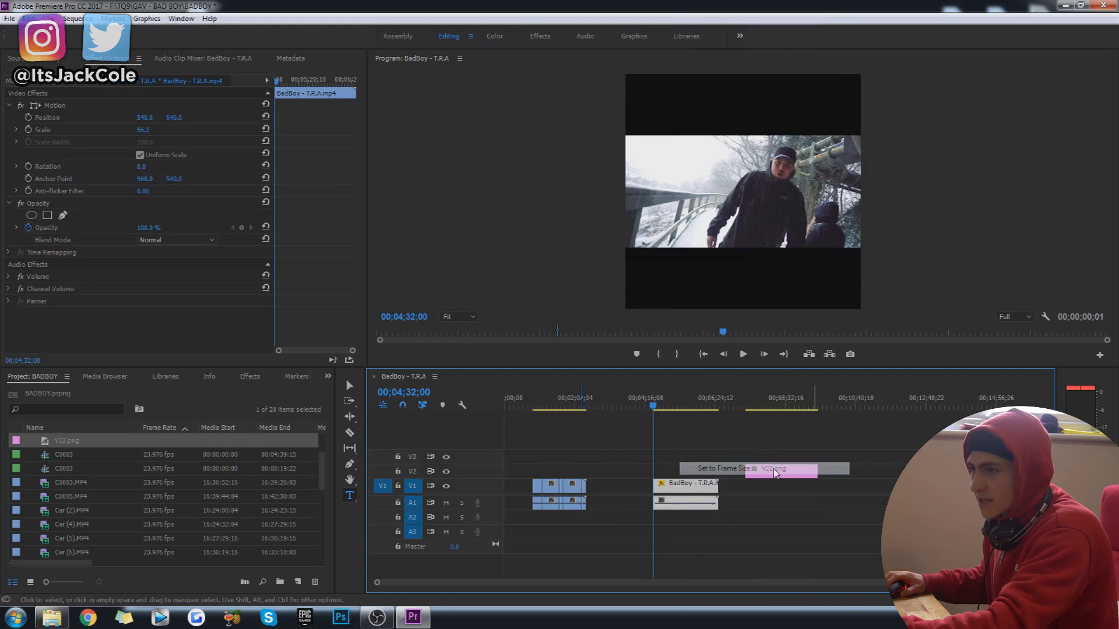
- Slide the BadBoy clip under V22.png, set Position Y to 570, and preview
click(739, 494)
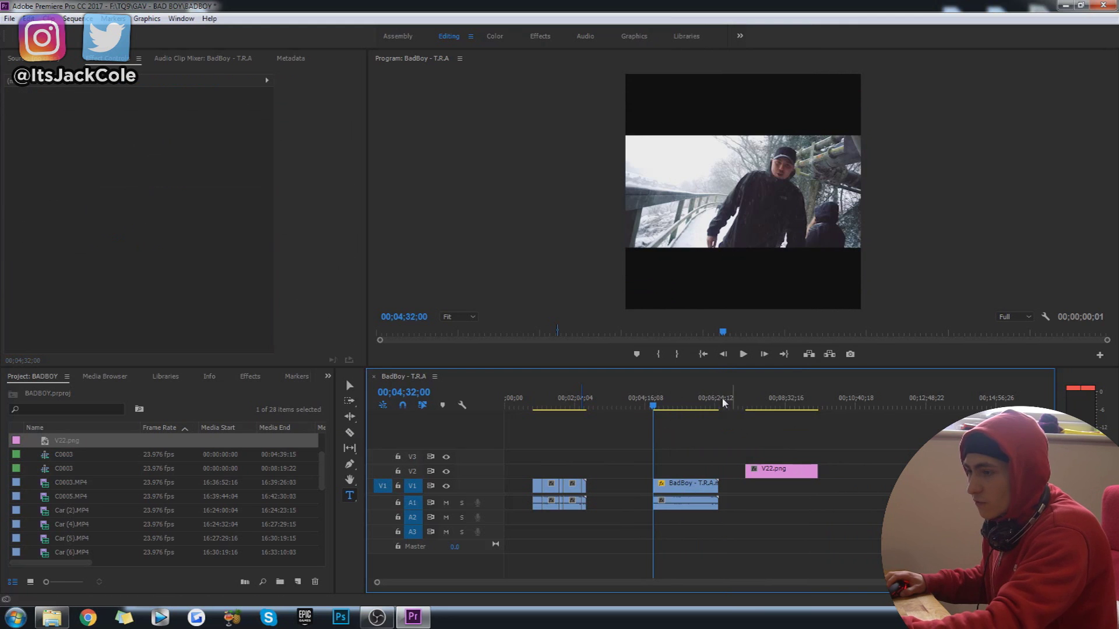
click(746, 402)
drag(679, 483, 772, 479)
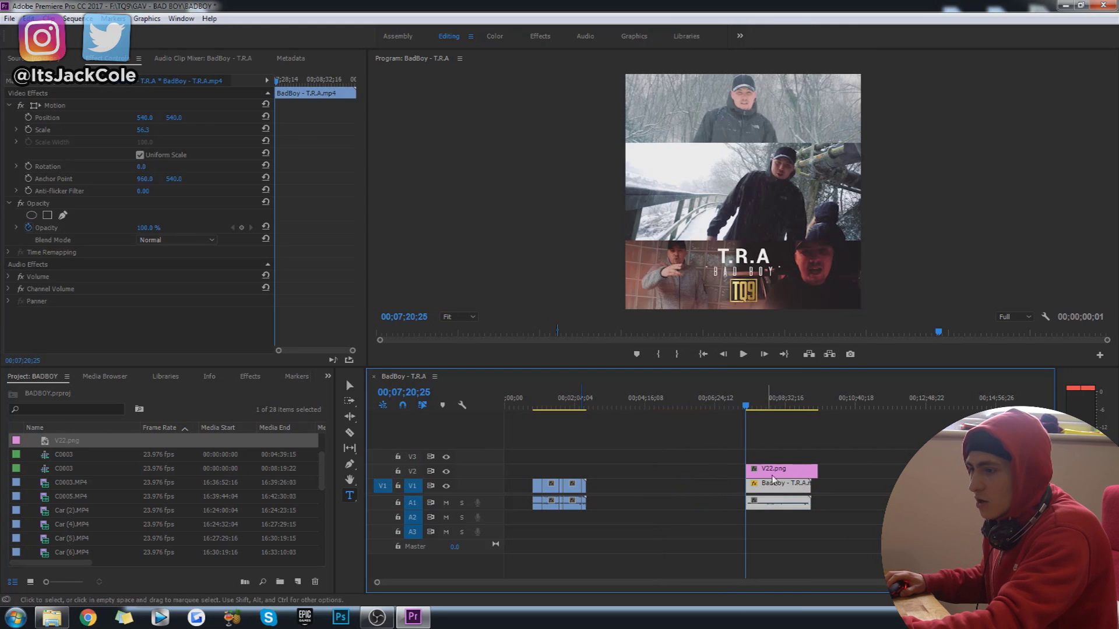
click(773, 474)
click(770, 486)
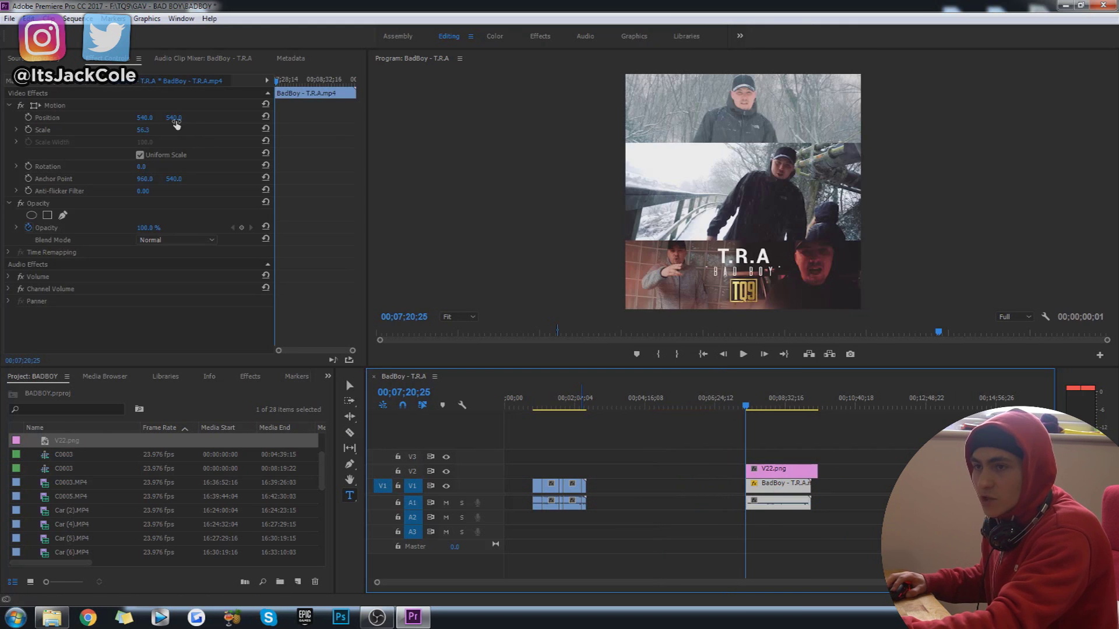
drag(175, 119, 193, 118)
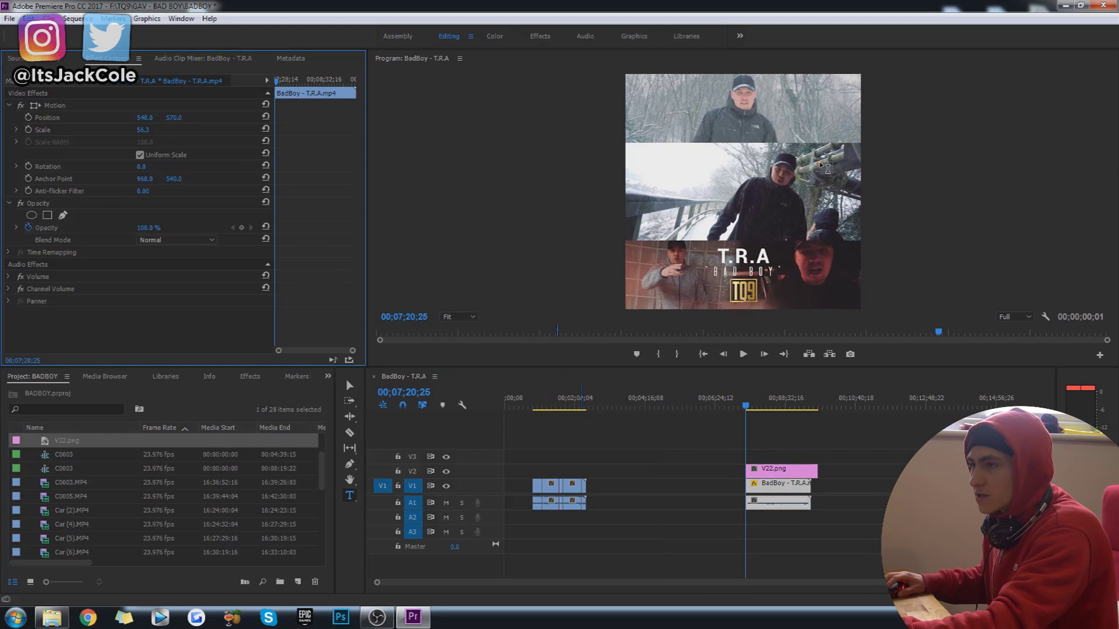
key(space)
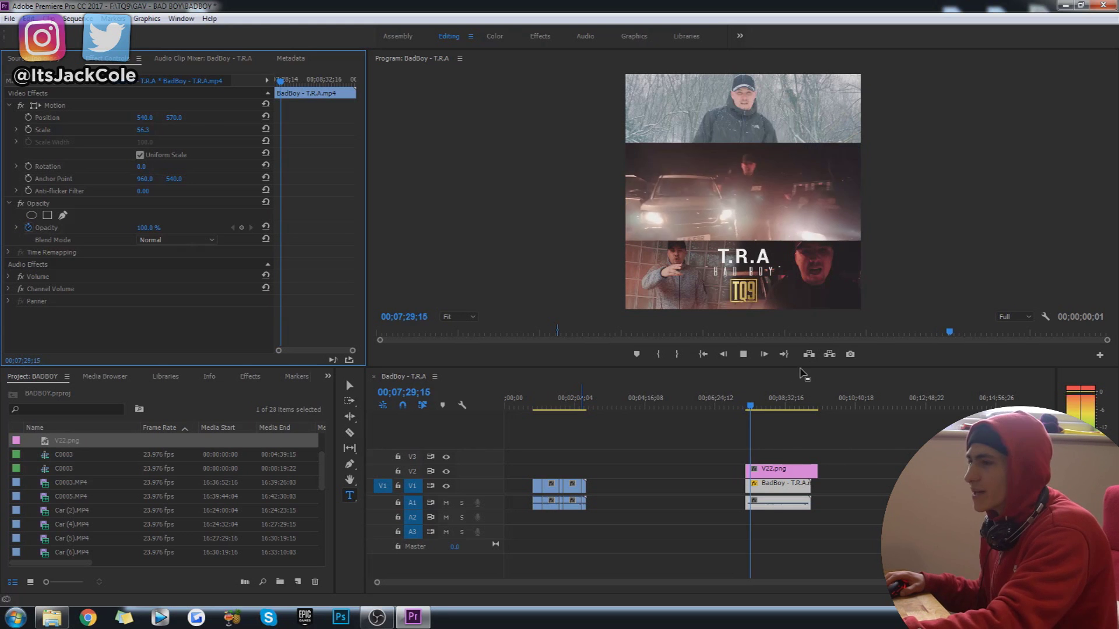
key(space)
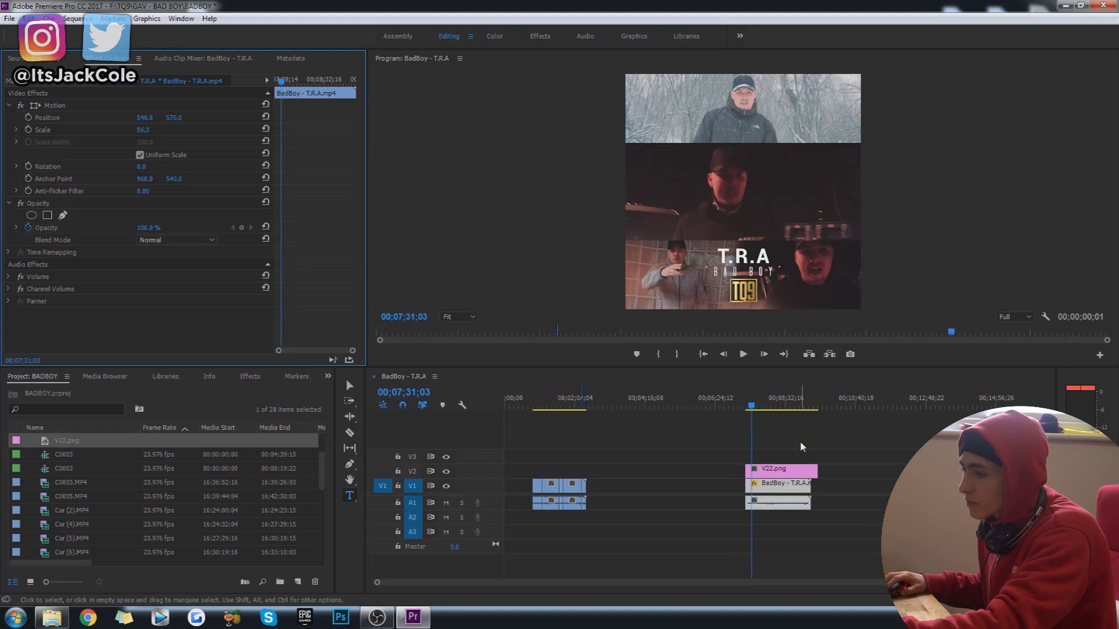
drag(378, 584, 289, 597)
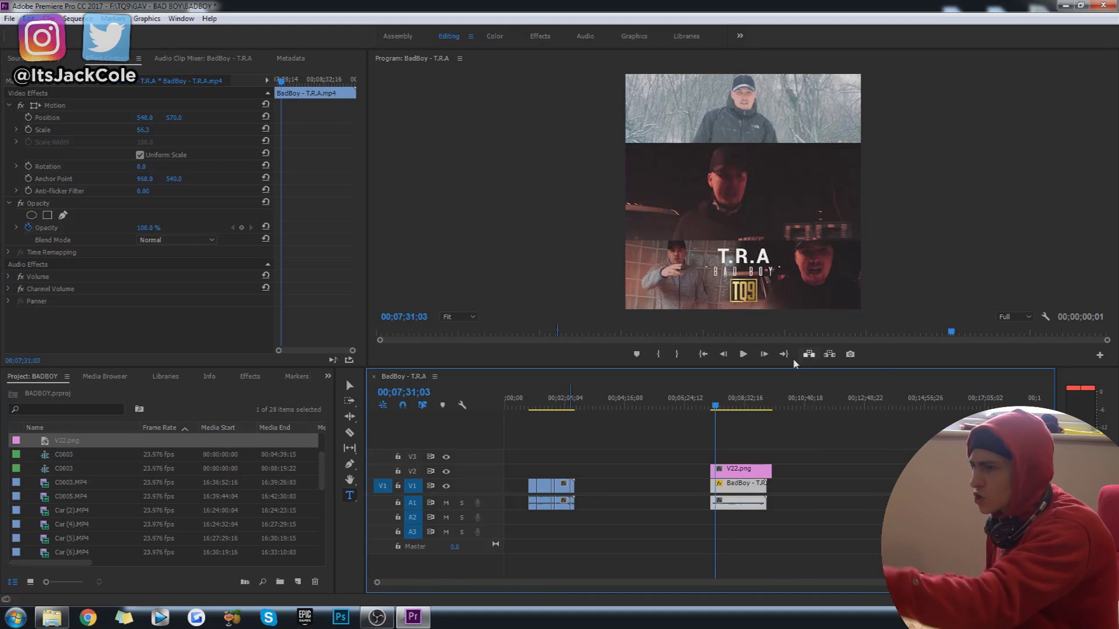
click(825, 467)
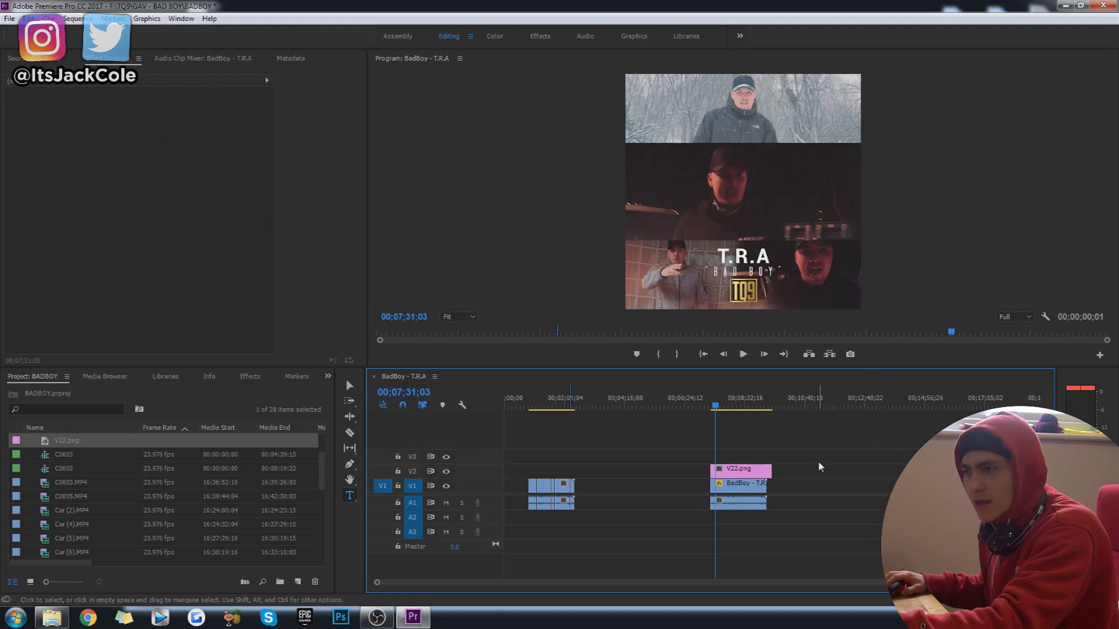